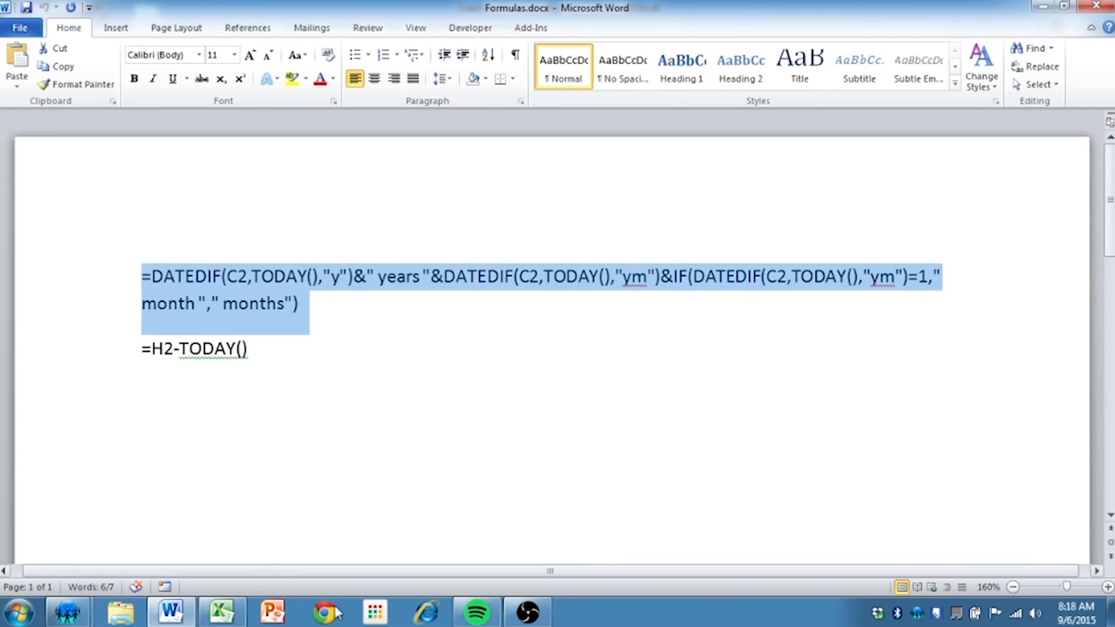
Switch to the Excel caseload workbook and paste the copied DATEDIF age formula into J2
{"action": "left_click", "coordinate": [232, 620]}
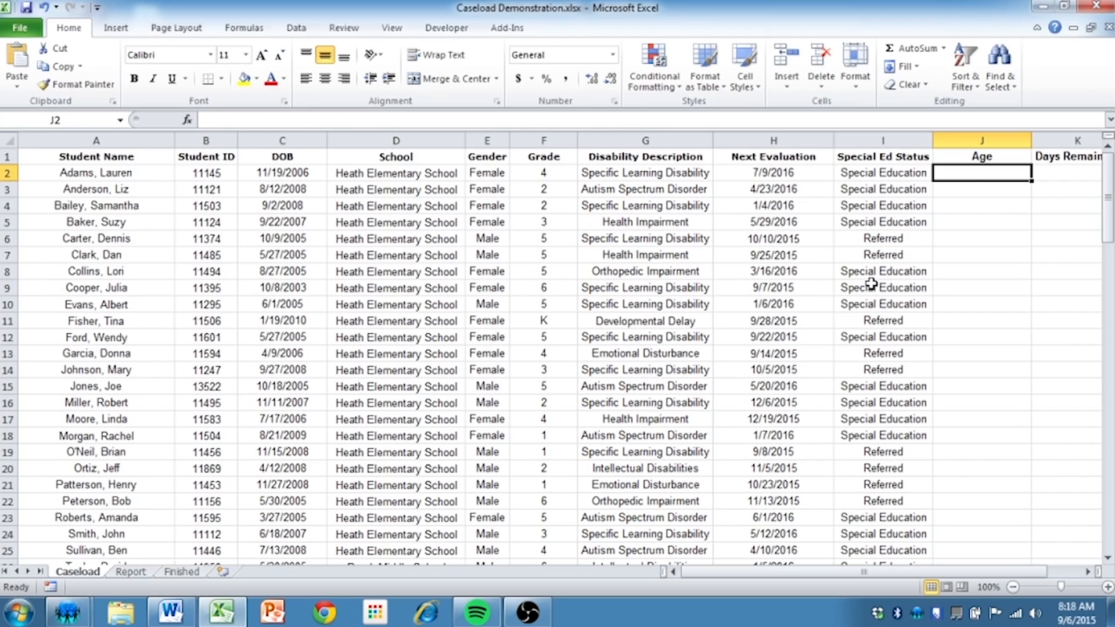
{"action": "type", "text": "=DATEDIF(C2,TODAY(),\"y\")&\" years \"&DATEDIF(C2,TODAY(),\"ym\")&IF(DATEDIF(C2,TODAY(),\"ym\")=1,\" month \",\" months\")"}
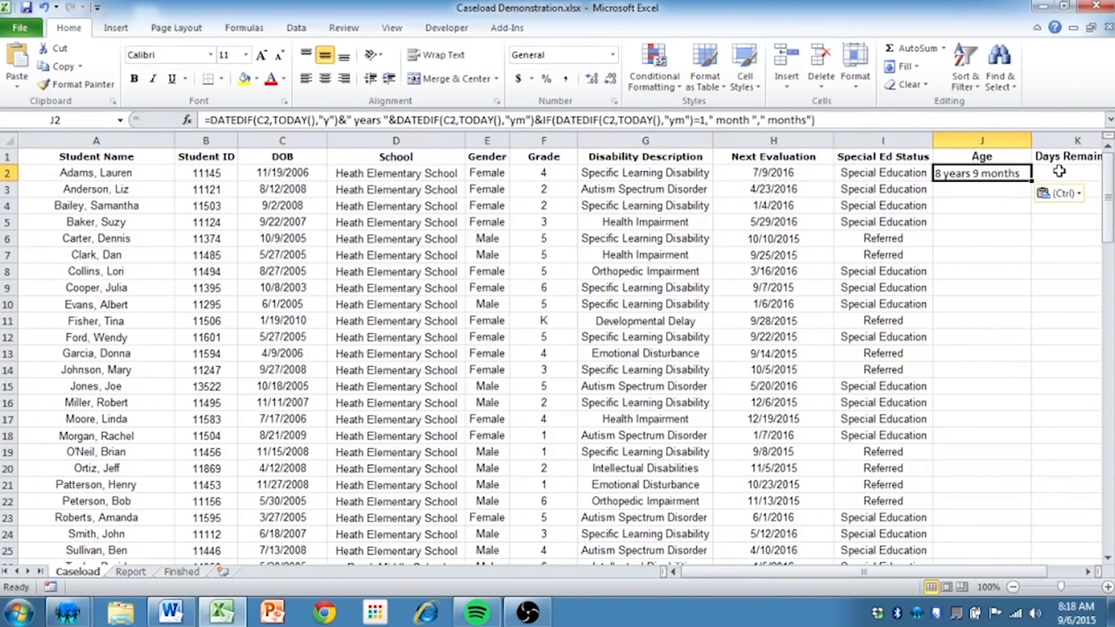
Compare the age formula in J2 with the first student's name and the DOB cell C2 it refers to
{"action": "left_click", "coordinate": [122, 173]}
{"action": "left_click", "coordinate": [998, 173]}
{"action": "left_click", "coordinate": [286, 175]}
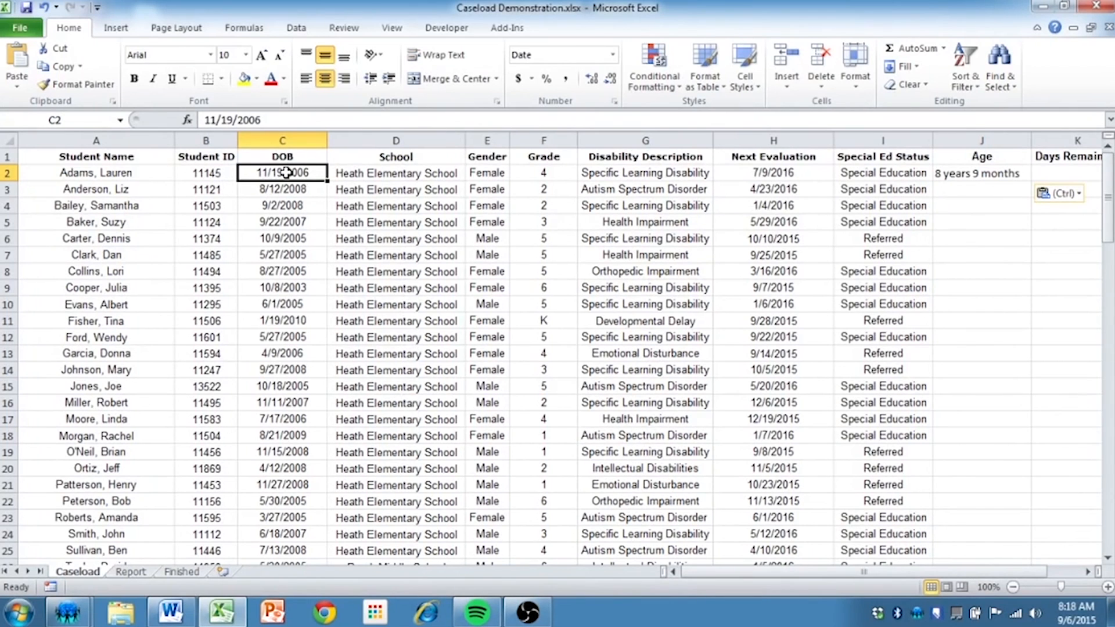
{"action": "left_click", "coordinate": [956, 175]}
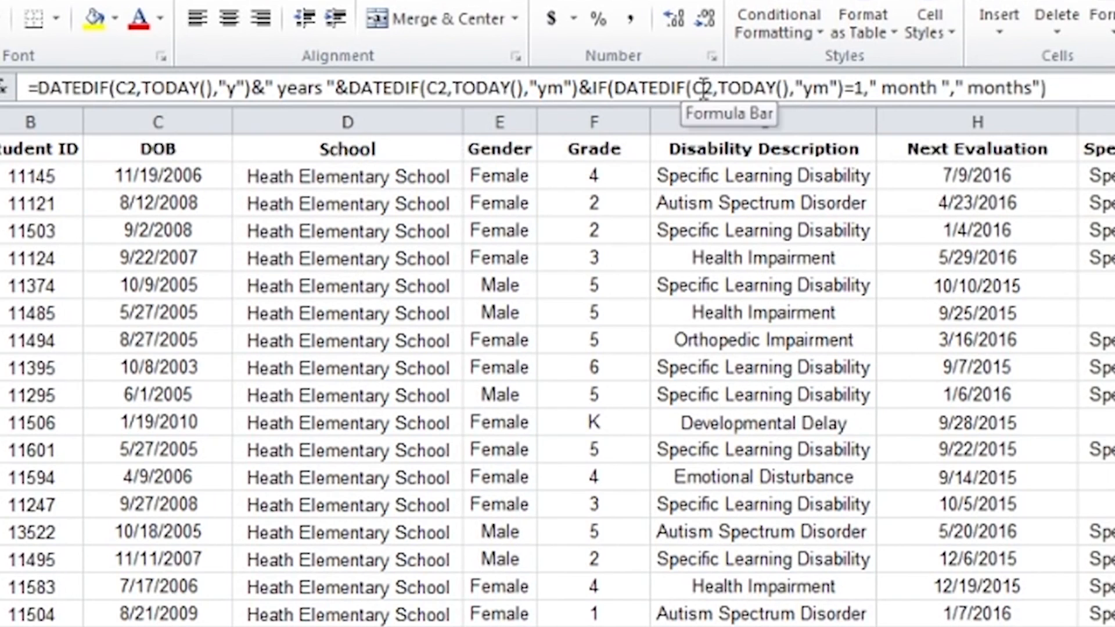
{"action": "left_click", "coordinate": [175, 177]}
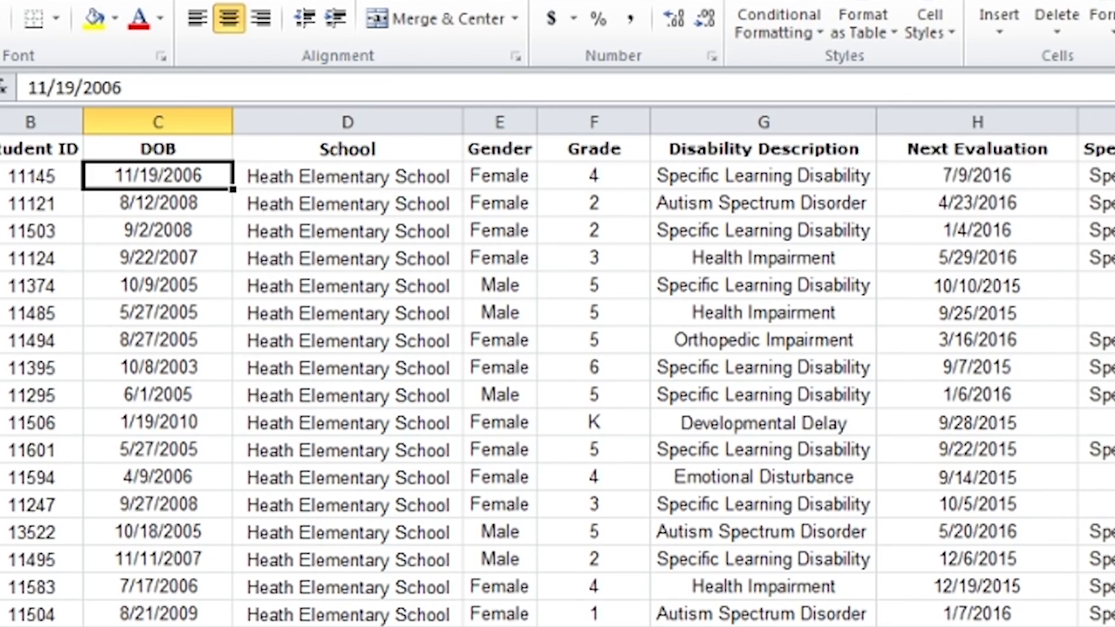
Try replacing the first C2 reference in J2's age formula with E2, and restore it to C2
{"action": "left_click", "coordinate": [1114, 175]}
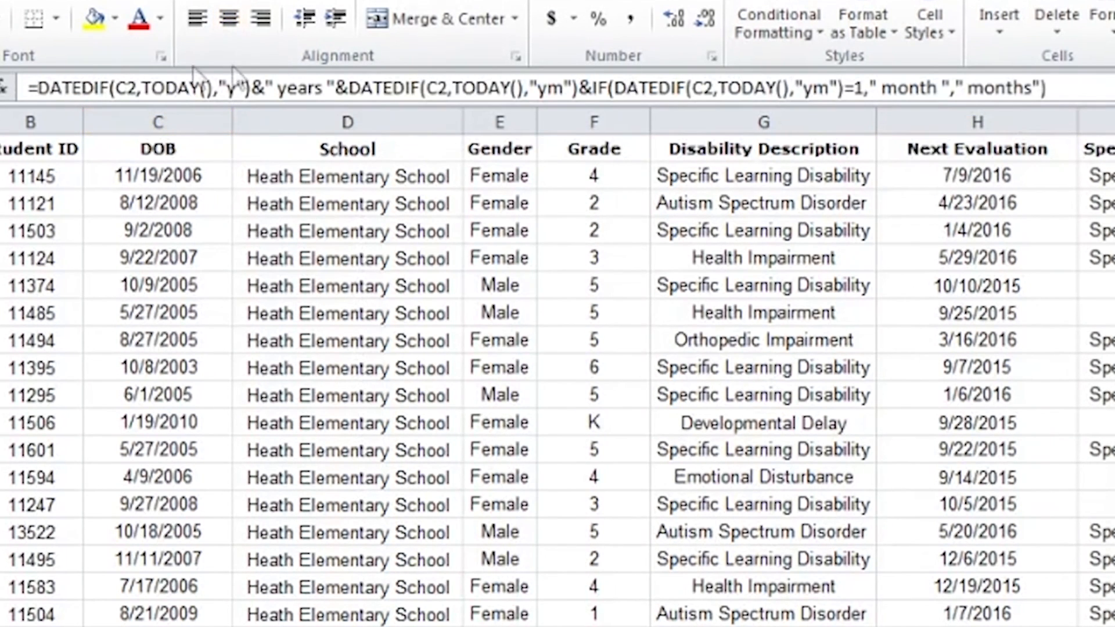
{"action": "left_click", "coordinate": [130, 84]}
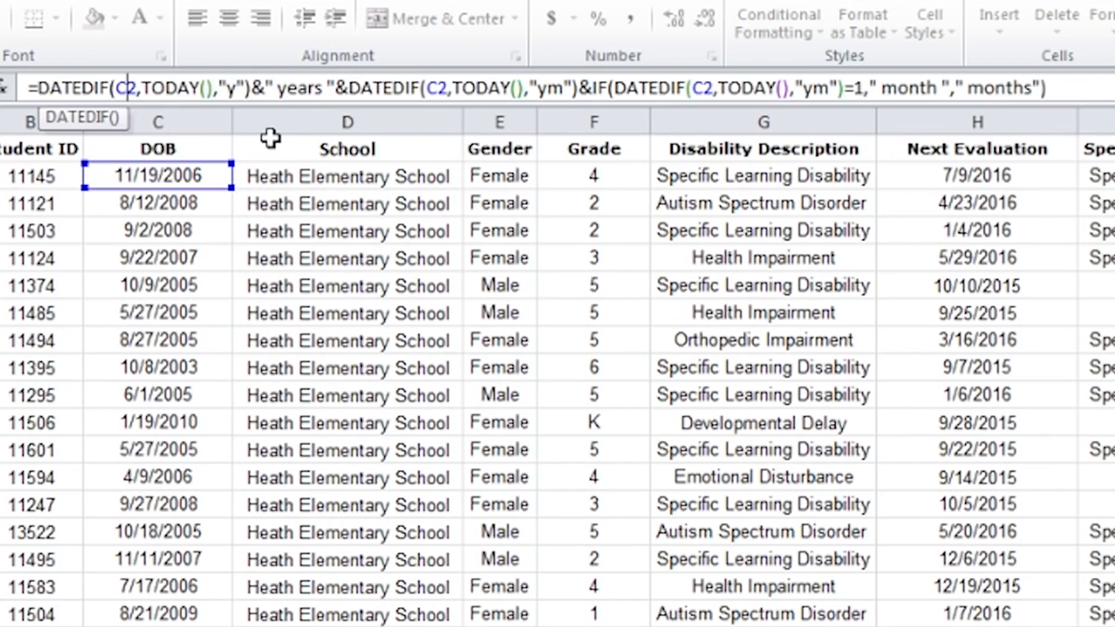
{"action": "key", "text": "BackSpace"}
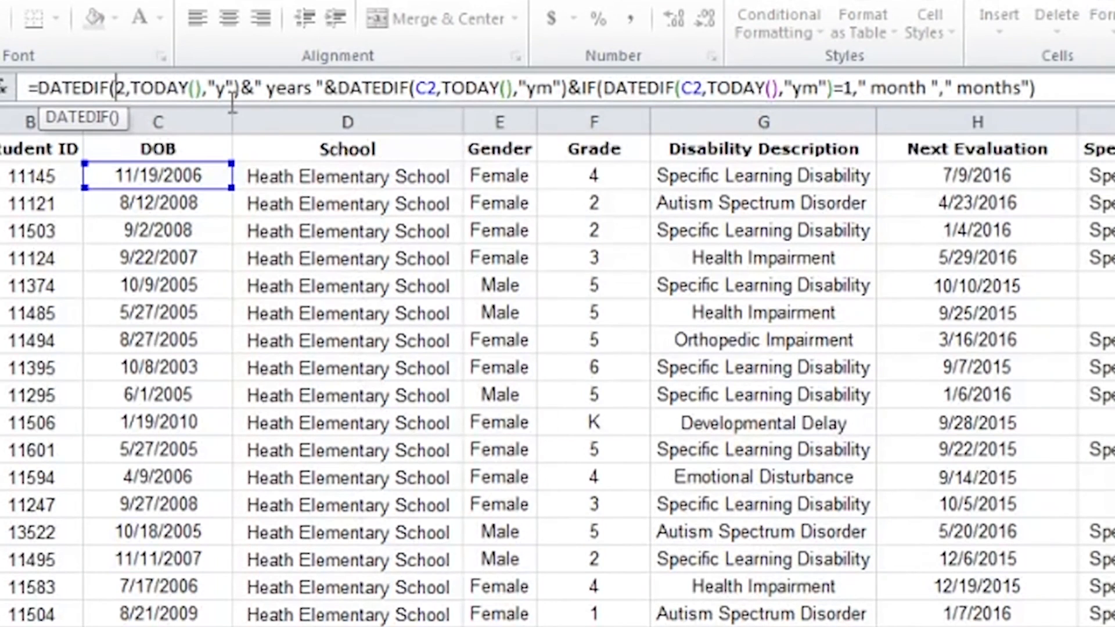
{"action": "type", "text": "E"}
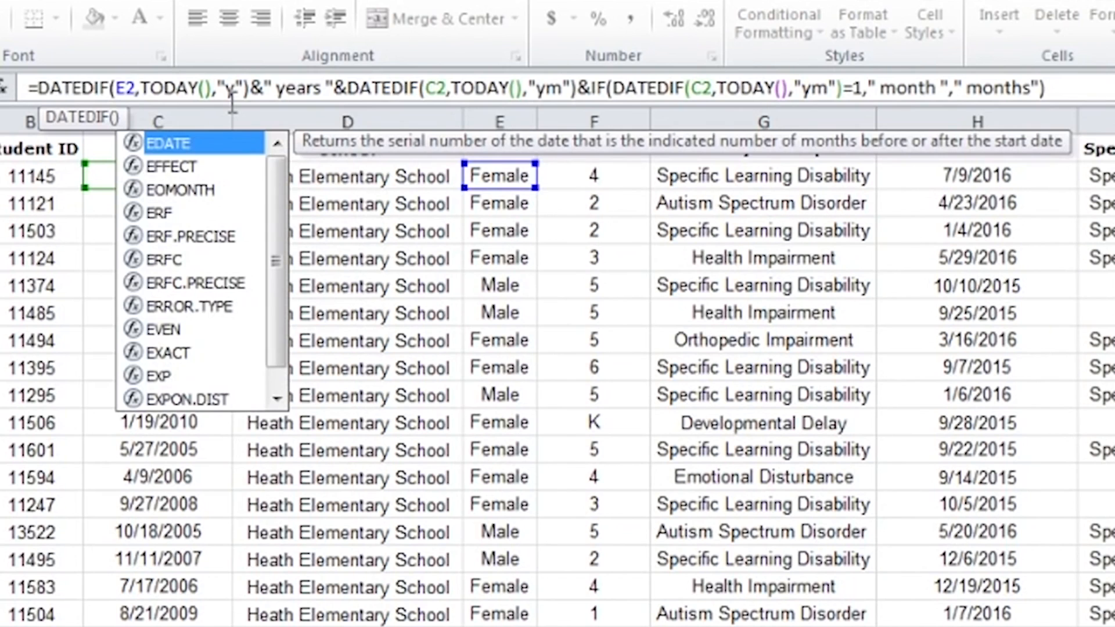
{"action": "key", "text": "BackSpace"}
{"action": "type", "text": "C"}
{"action": "key", "text": "Return"}
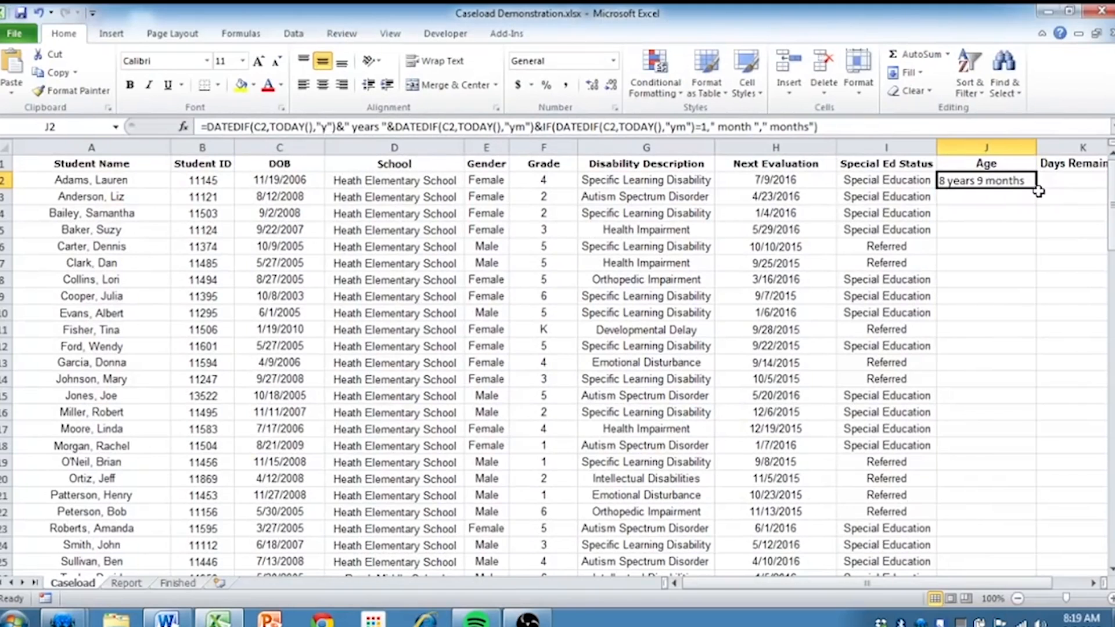
Fill the age formula from J2 down the Age column for all student rows
{"action": "left_click_drag", "start_coordinate": [1038, 189], "coordinate": [1016, 607]}
{"action": "left_click_drag", "start_coordinate": [1005, 558], "coordinate": [1006, 559]}
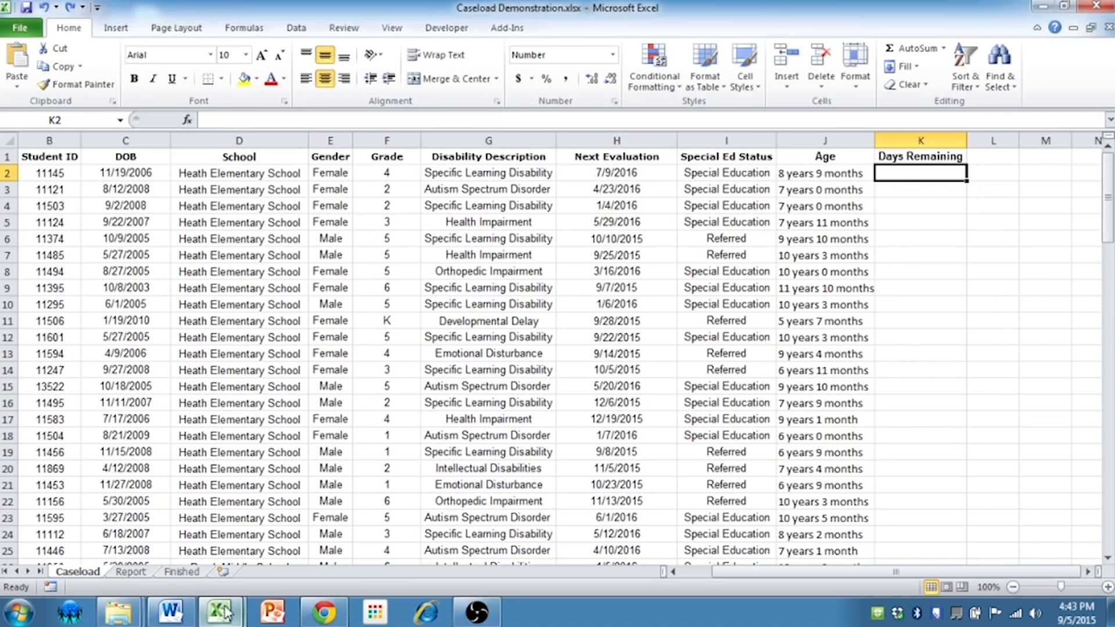
Copy the formula =H2-TODAY() from the Word document and paste it into K2 of the Excel caseload sheet
{"action": "left_click", "coordinate": [174, 616]}
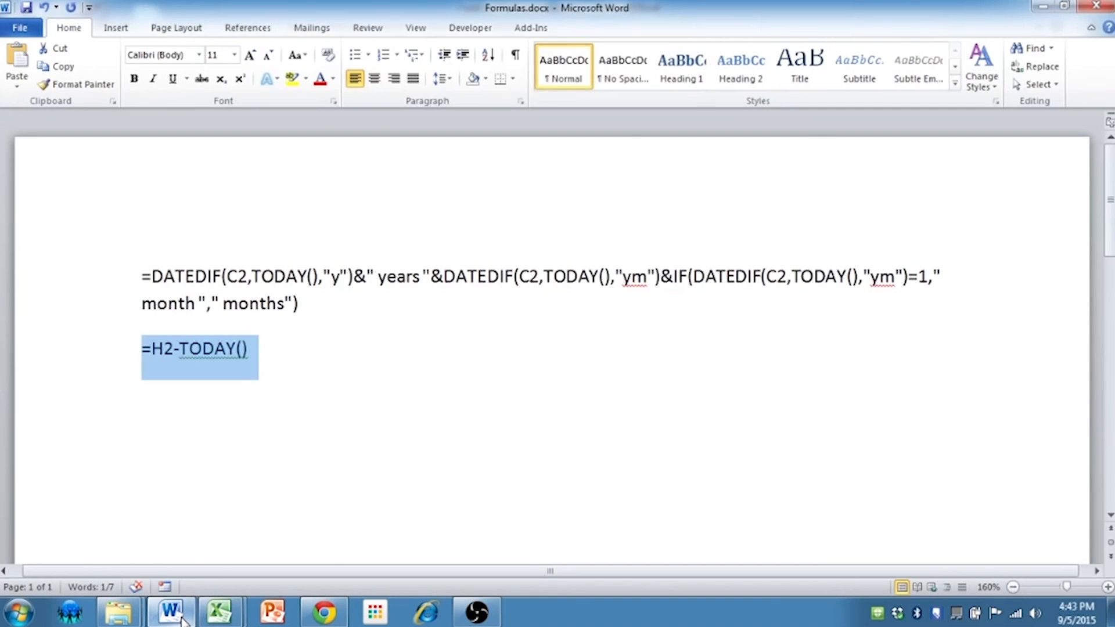
{"action": "left_click", "coordinate": [254, 348]}
{"action": "left_click_drag", "start_coordinate": [254, 349], "coordinate": [93, 351]}
{"action": "key", "text": "ctrl+c"}
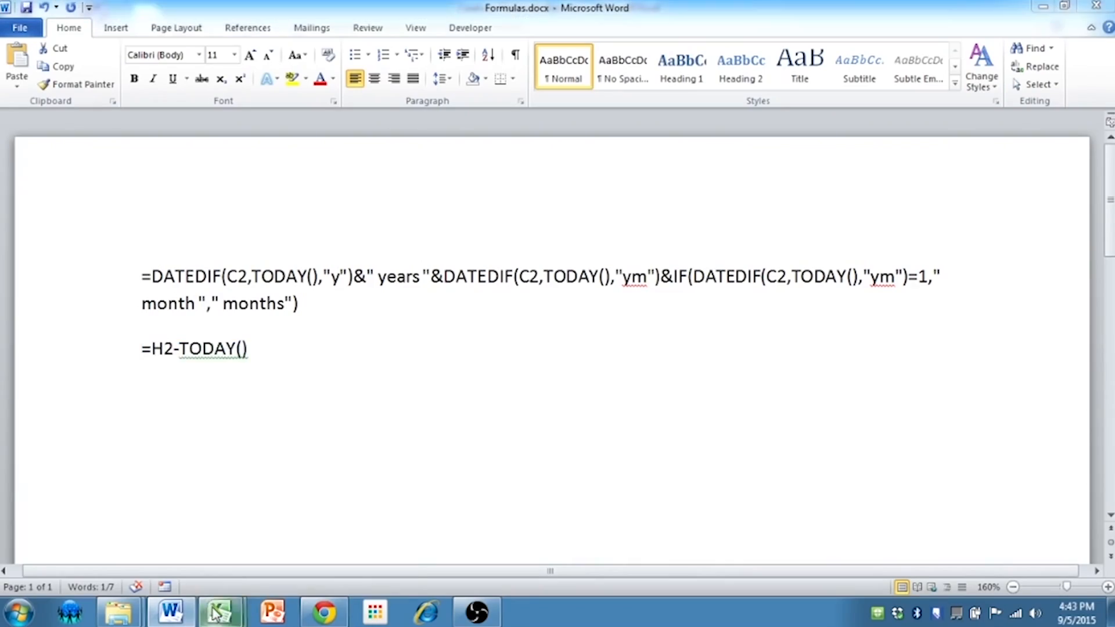
{"action": "mouse_move", "coordinate": [220, 611]}
{"action": "left_click", "coordinate": [194, 540]}
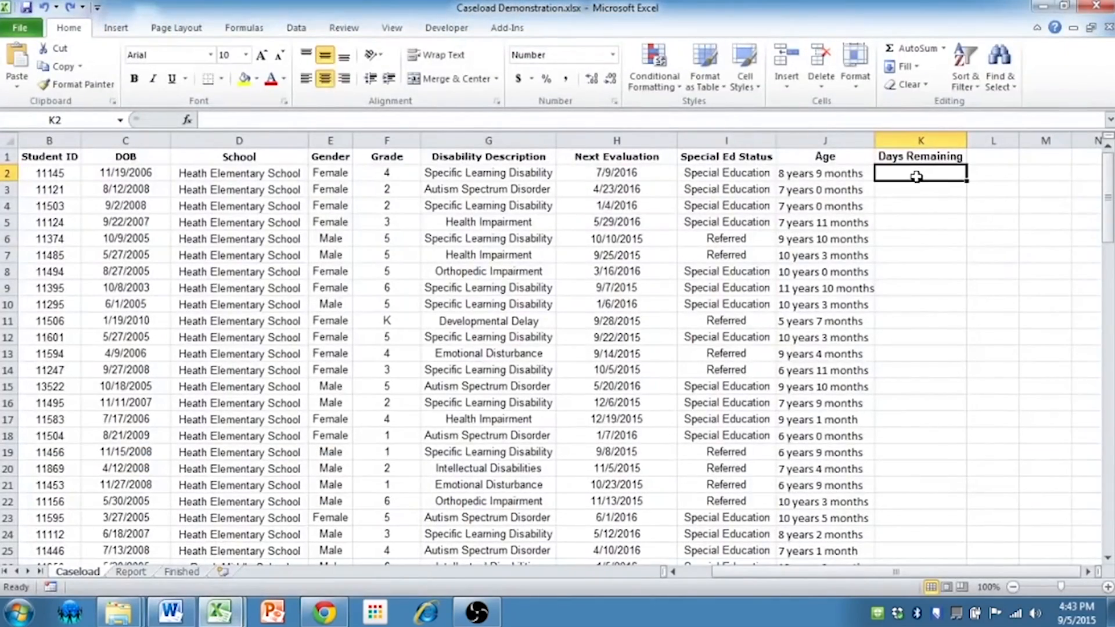
{"action": "key", "text": "ctrl+v"}
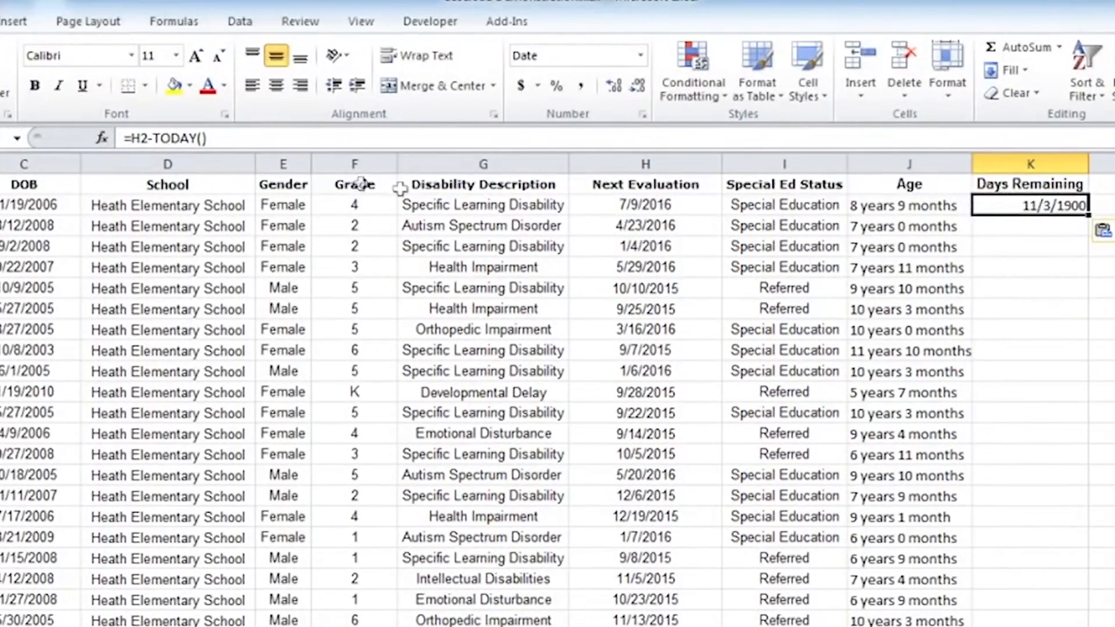
Try replacing the H2 reference in K2's formula with a column D reference, and restore it to H2
{"action": "left_click", "coordinate": [145, 138]}
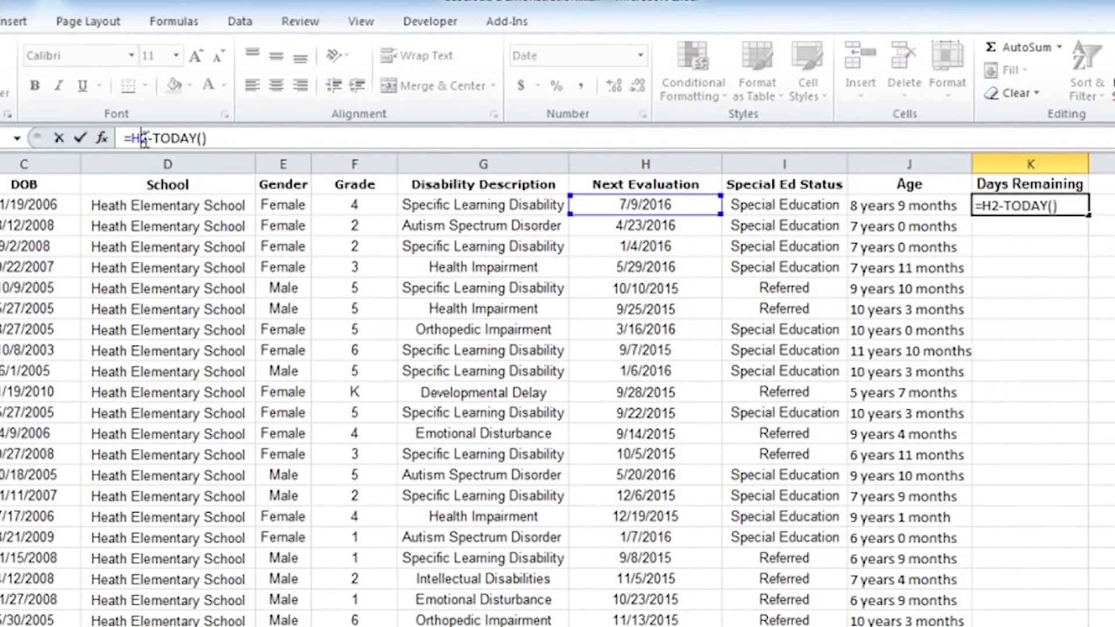
{"action": "double_click", "coordinate": [144, 139]}
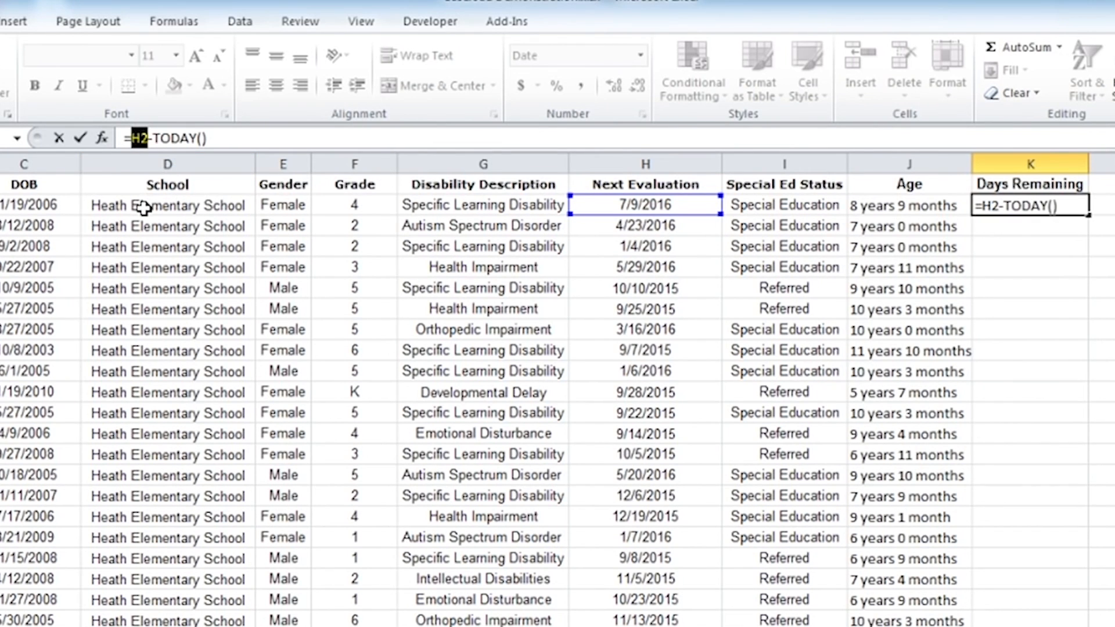
{"action": "type", "text": "D2"}
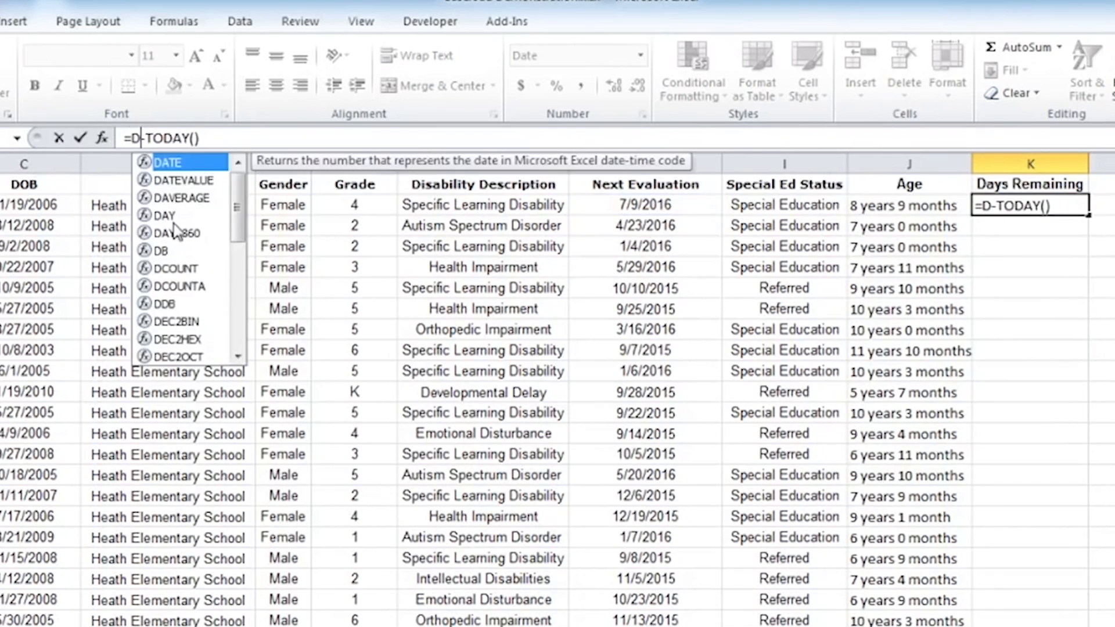
{"action": "key", "text": "BackSpace"}
{"action": "key", "text": "BackSpace"}
{"action": "type", "text": "H2"}
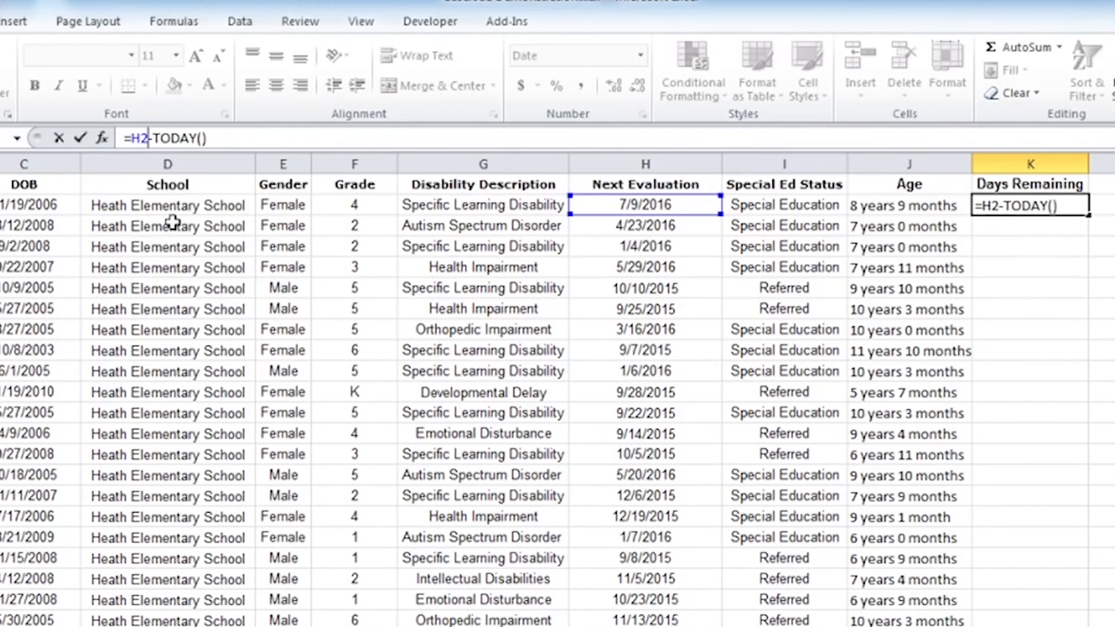
{"action": "key", "text": "ctrl+Return"}
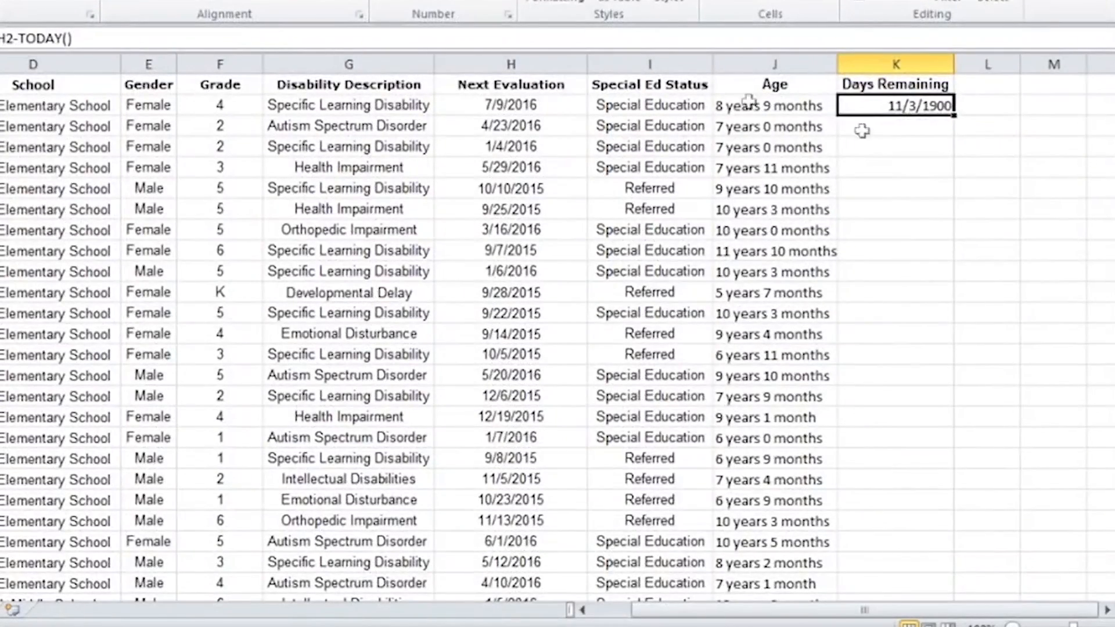
Format cell K2 as Number with no decimal places
{"action": "right_click", "coordinate": [862, 107]}
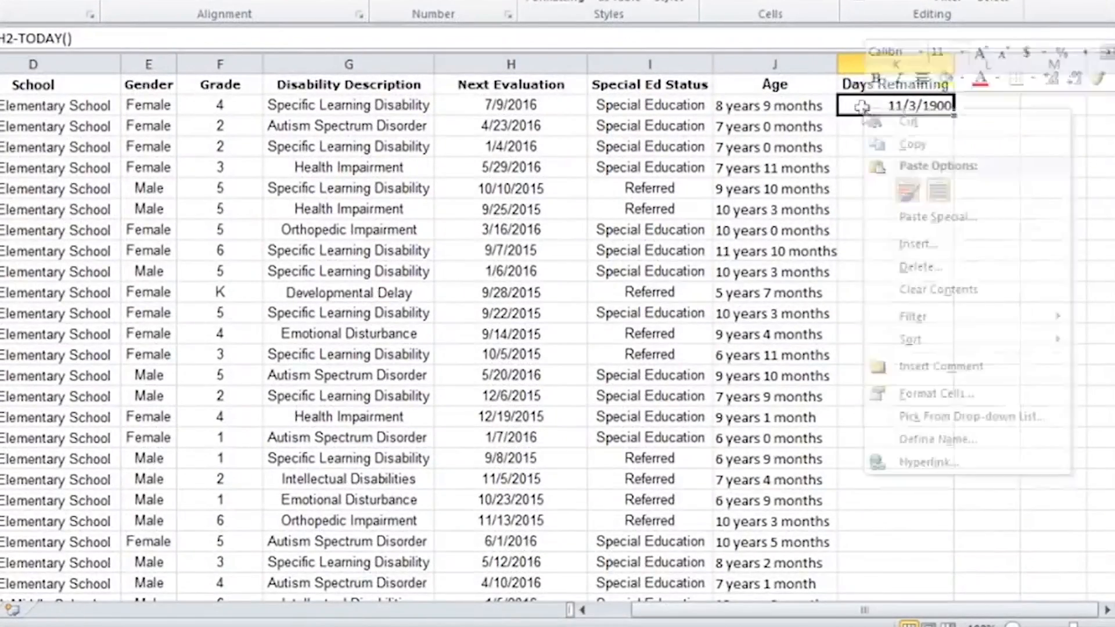
{"action": "left_click", "coordinate": [938, 397]}
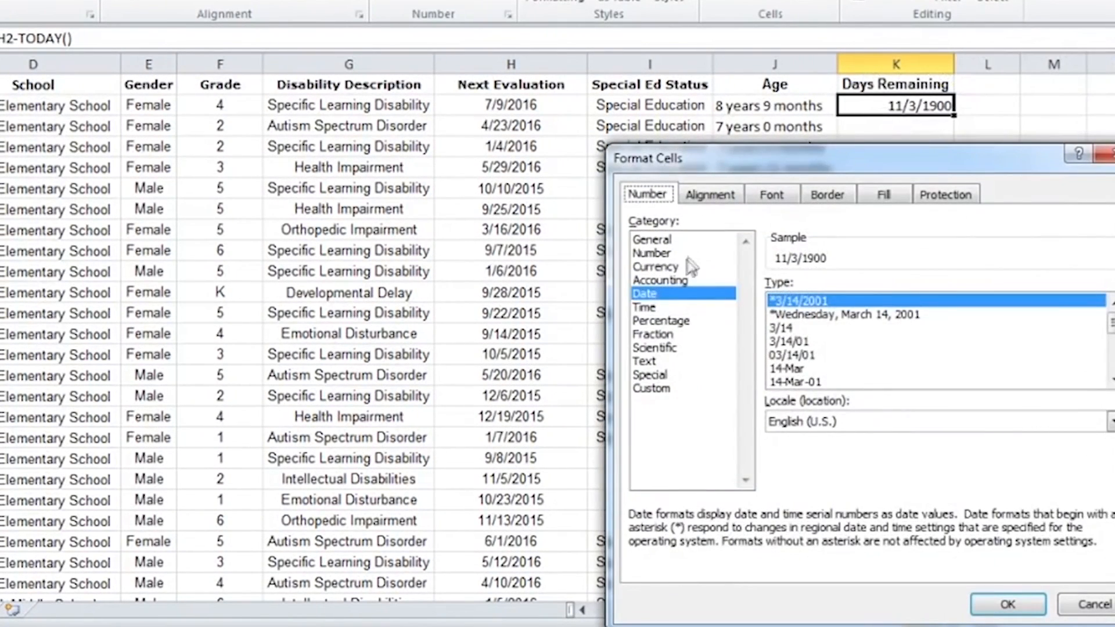
{"action": "left_click", "coordinate": [686, 256]}
{"action": "left_click", "coordinate": [1004, 602]}
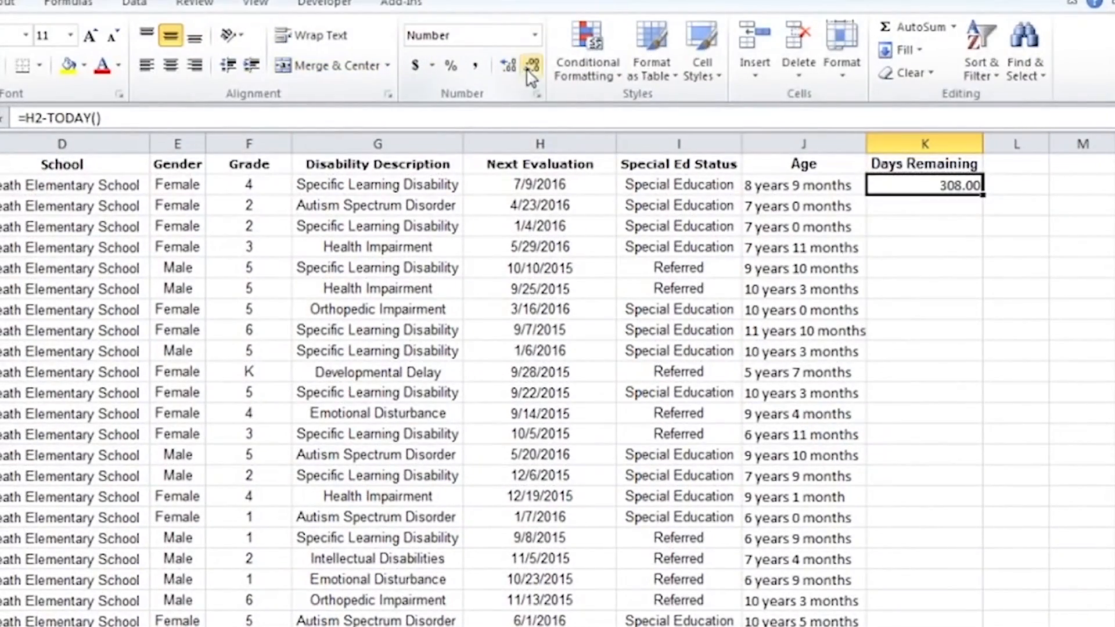
{"action": "left_click", "coordinate": [527, 70]}
{"action": "left_click", "coordinate": [527, 70]}
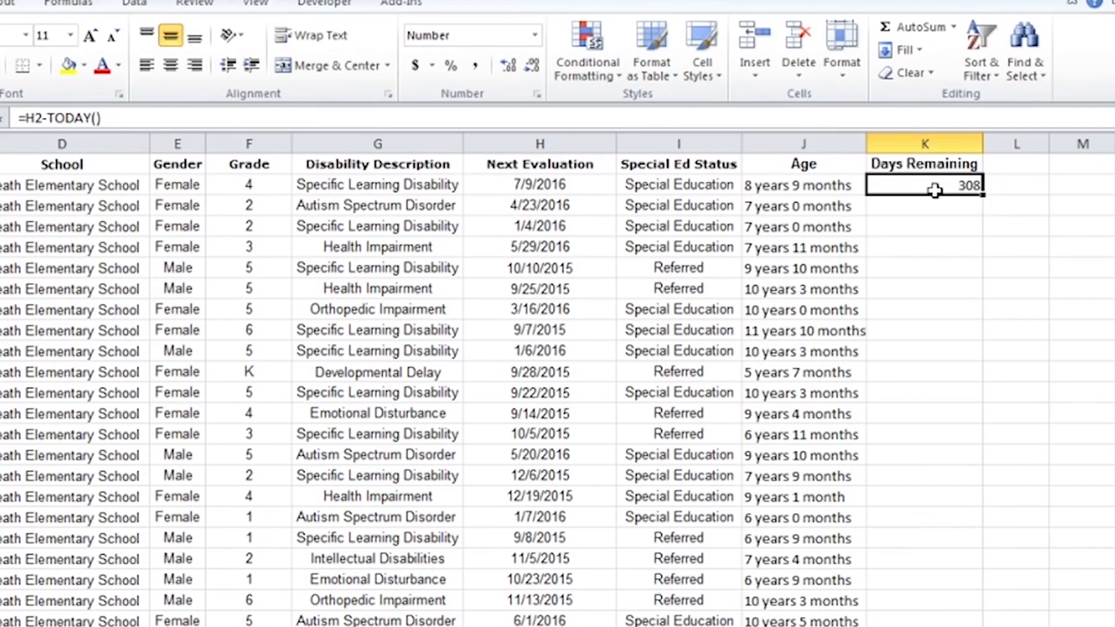
Fill the formula from K2 down the Days Remaining column for all student rows
{"action": "left_click", "coordinate": [551, 186]}
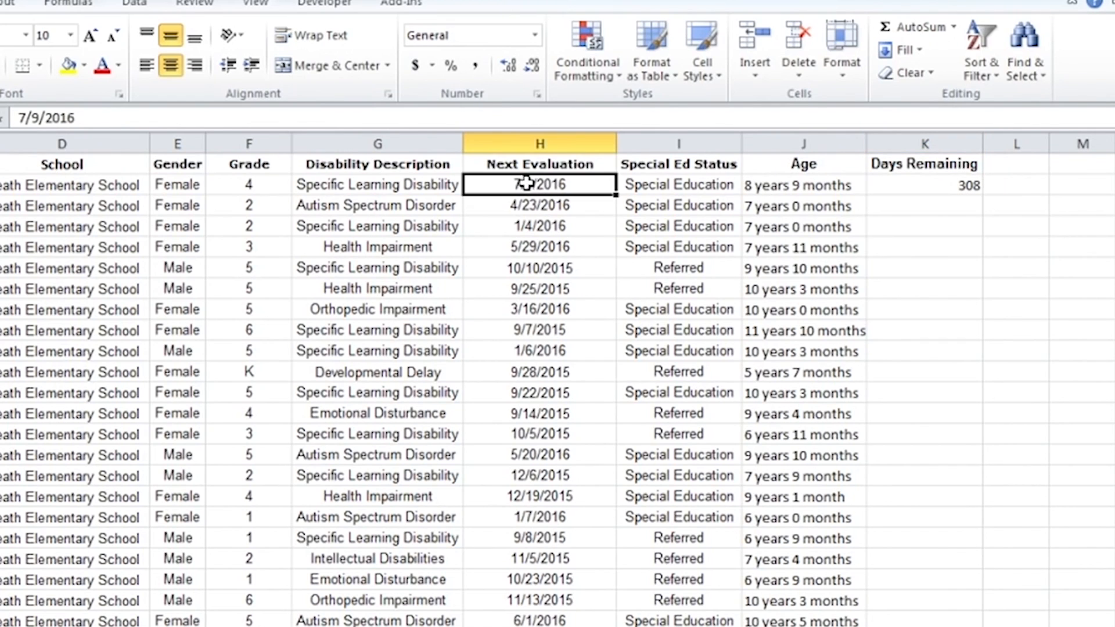
{"action": "left_click", "coordinate": [962, 185]}
{"action": "left_click_drag", "start_coordinate": [983, 197], "coordinate": [952, 625]}
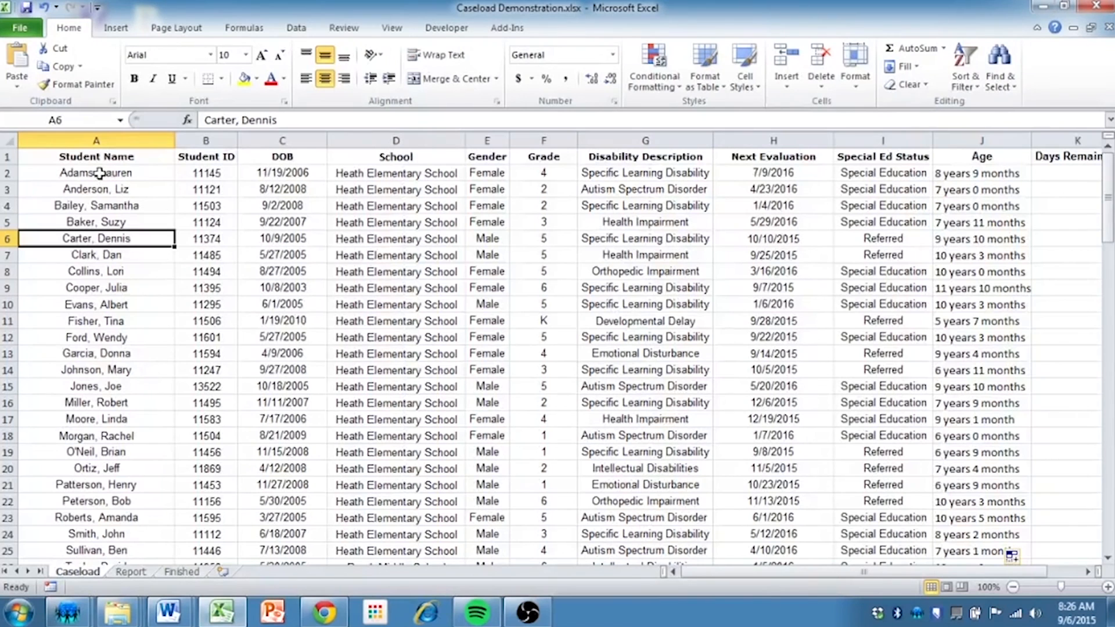
Try shading student rows 2 and 4 yellow by hand, and undo both fills
{"action": "left_click_drag", "start_coordinate": [100, 173], "coordinate": [998, 174]}
{"action": "left_click", "coordinate": [245, 79]}
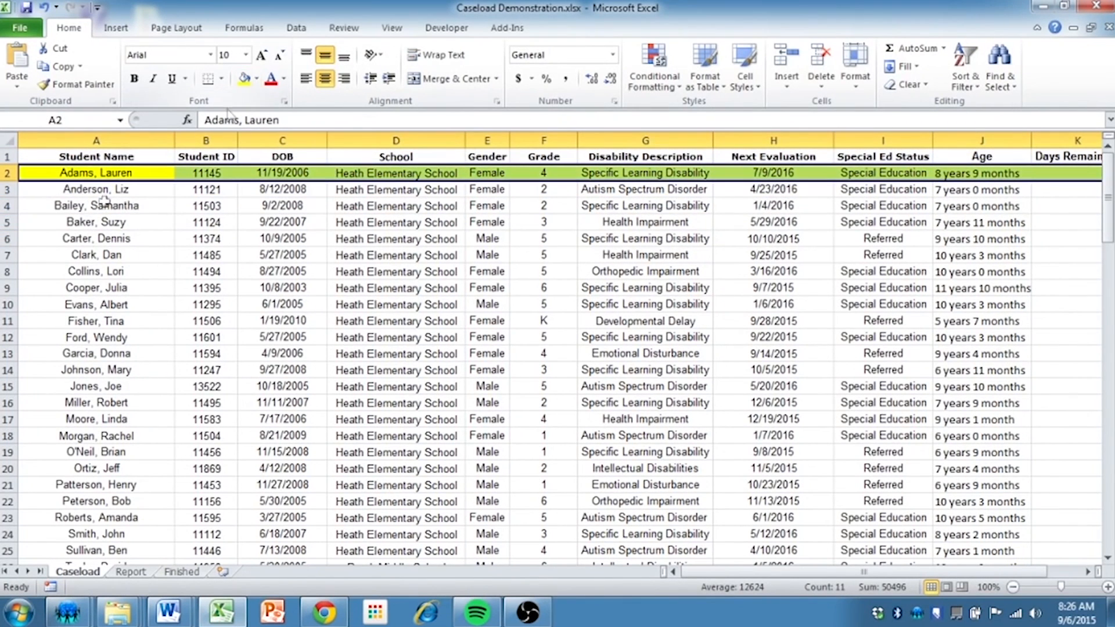
{"action": "left_click_drag", "start_coordinate": [99, 205], "coordinate": [1086, 208]}
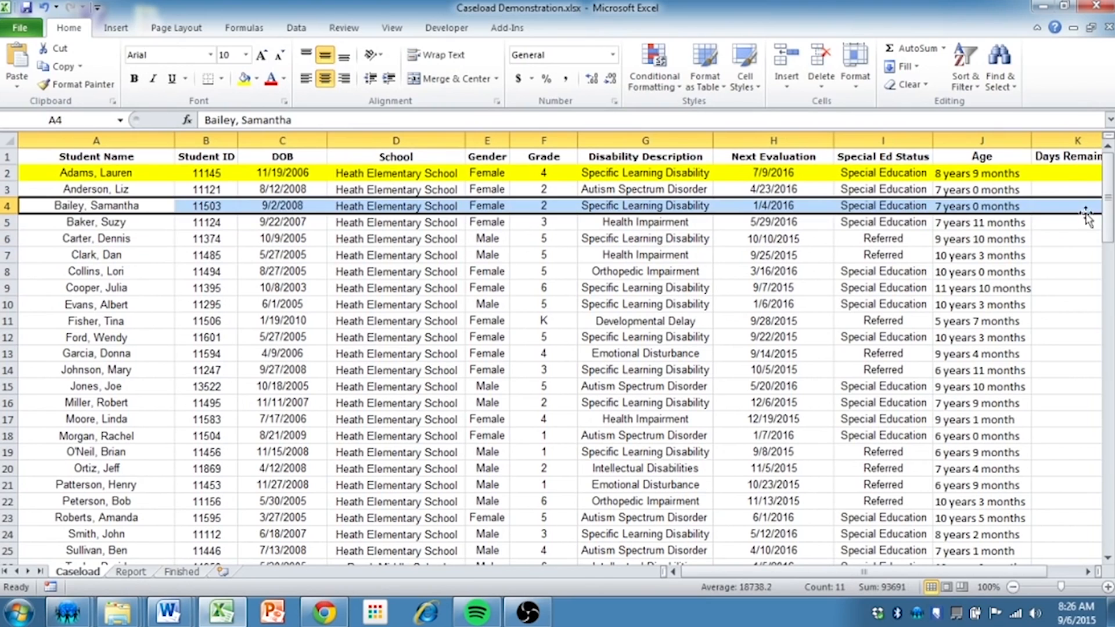
{"action": "left_click", "coordinate": [245, 79]}
{"action": "key", "text": "ctrl+z"}
{"action": "key", "text": "ctrl+z"}
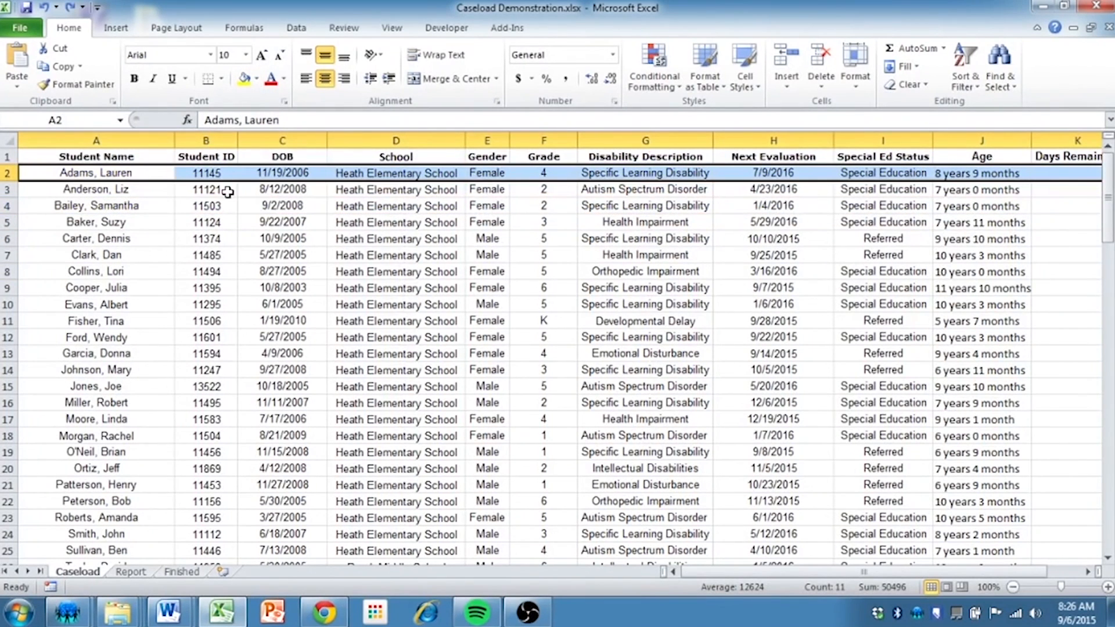
Create a conditional formatting rule for the whole table that uses a formula to determine which cells to format
{"action": "left_click", "coordinate": [245, 210]}
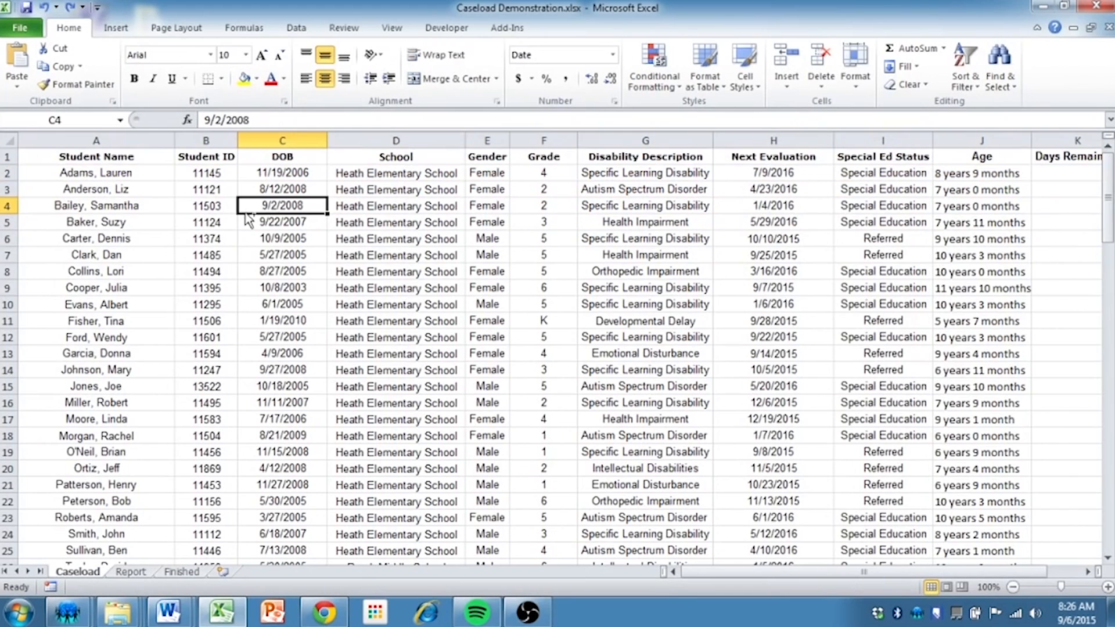
{"action": "key", "text": "ctrl+a"}
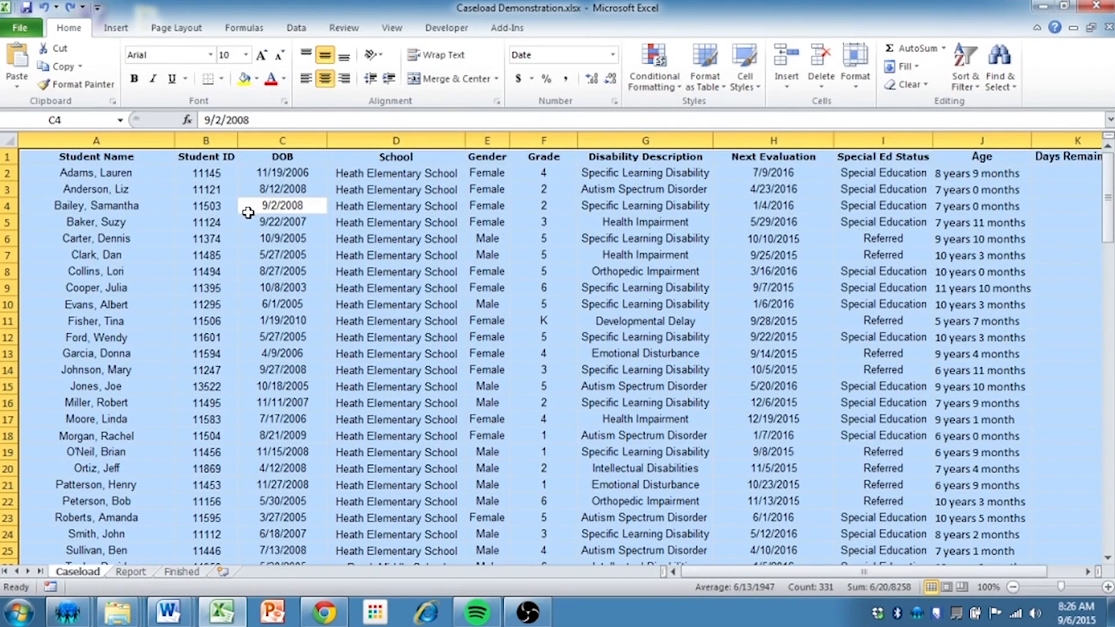
{"action": "left_click", "coordinate": [657, 65]}
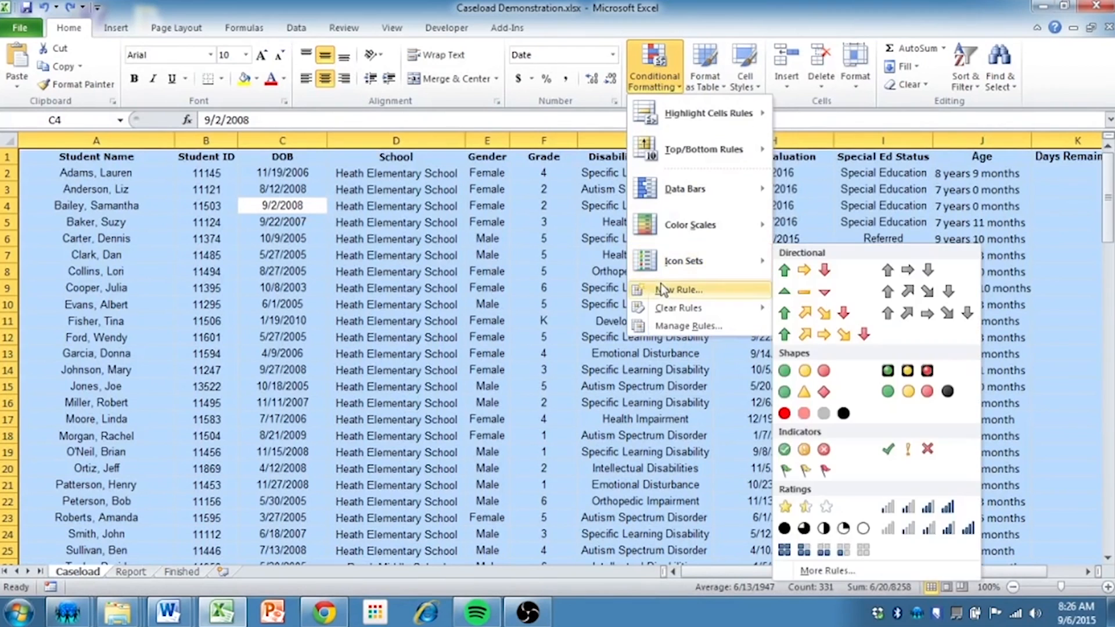
{"action": "left_click", "coordinate": [664, 290]}
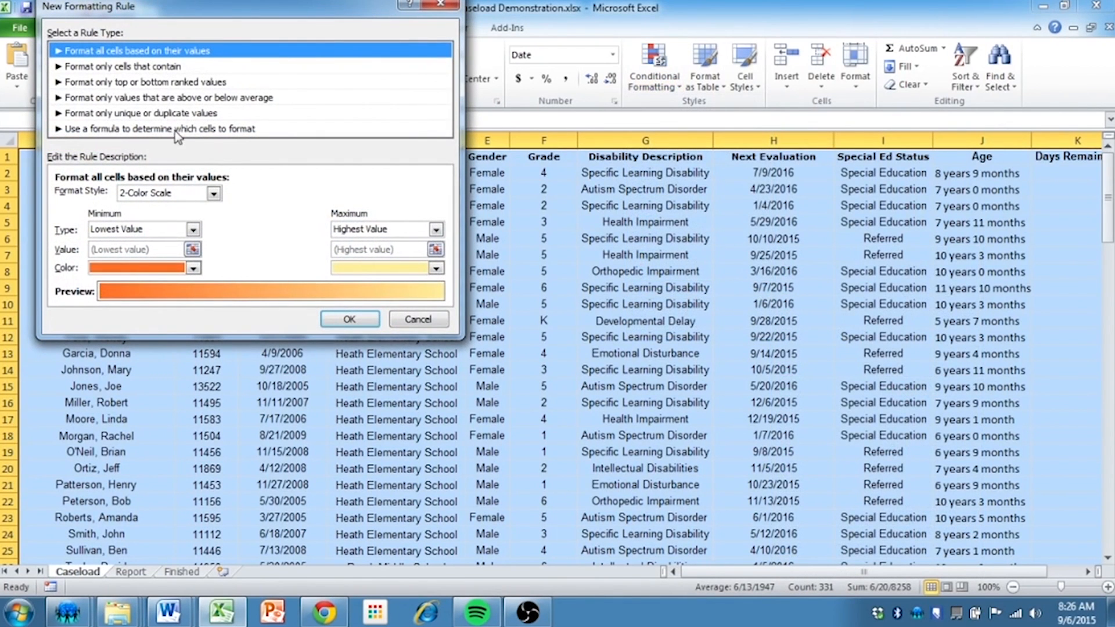
{"action": "left_click", "coordinate": [196, 133]}
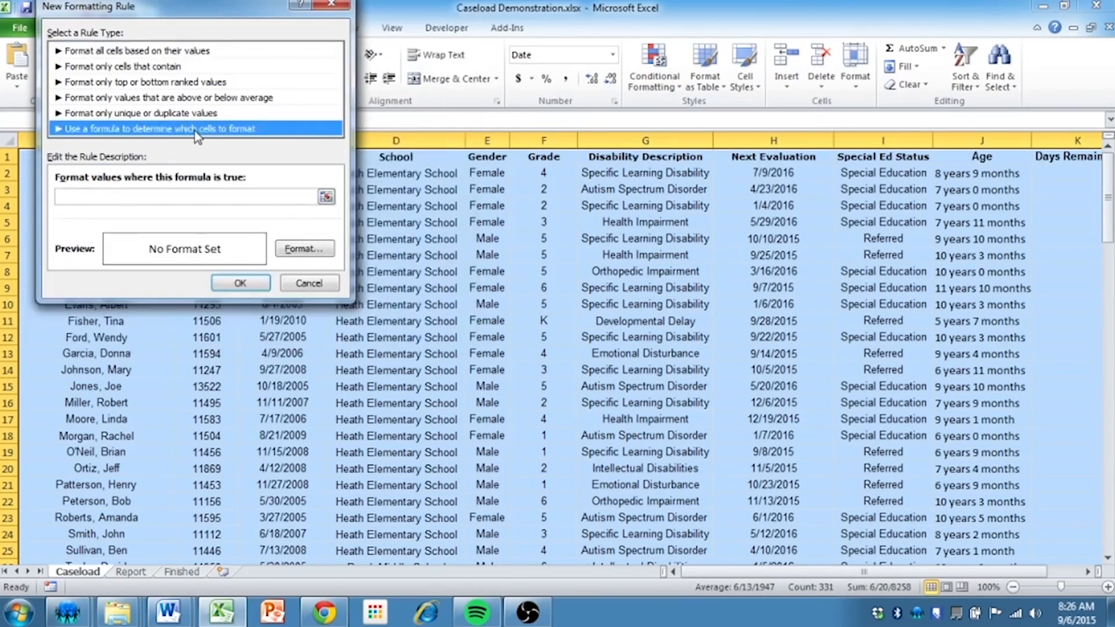
Enter =mod(row(),2)=1 as the formula of the new formatting rule
{"action": "left_click", "coordinate": [149, 195]}
{"action": "left_click_drag", "start_coordinate": [197, 8], "coordinate": [491, 88]}
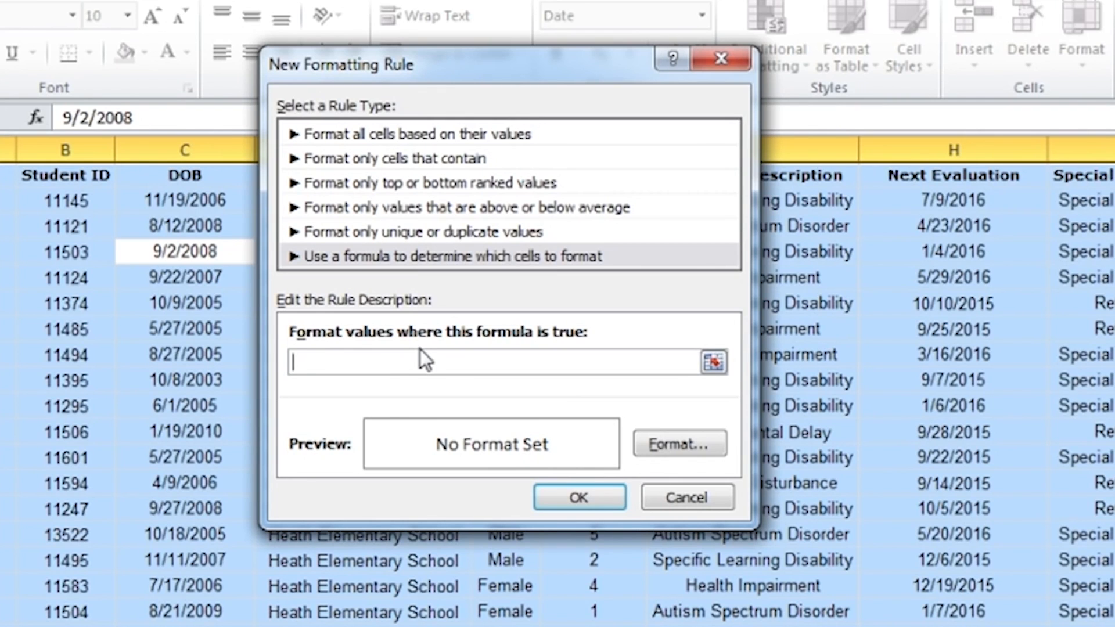
{"action": "type", "text": "=mod(row("}
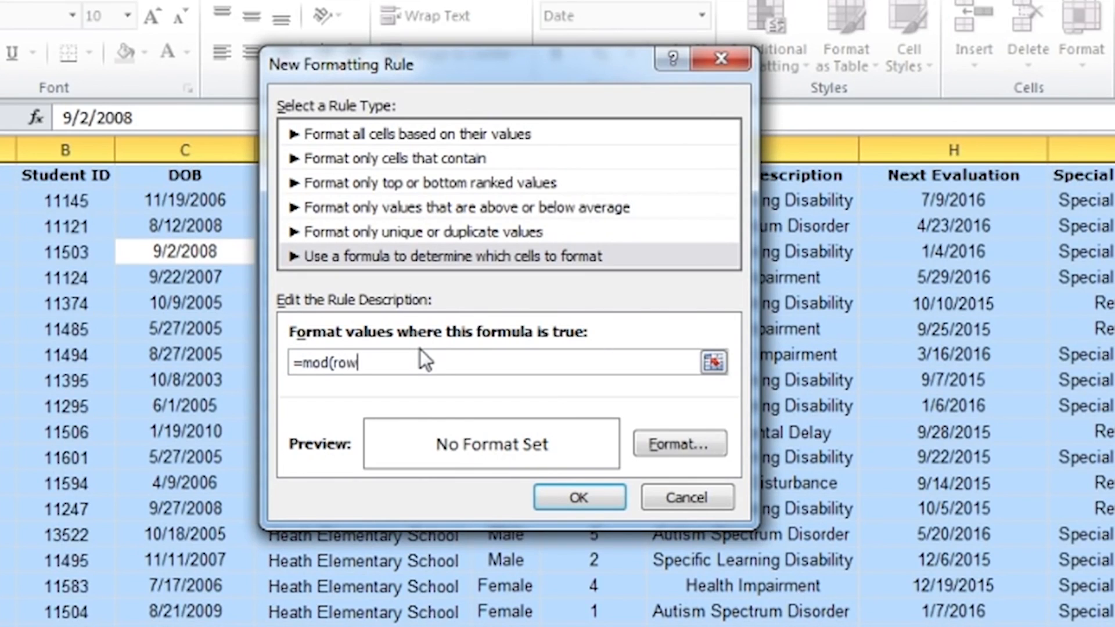
{"action": "type", "text": "),2)=1"}
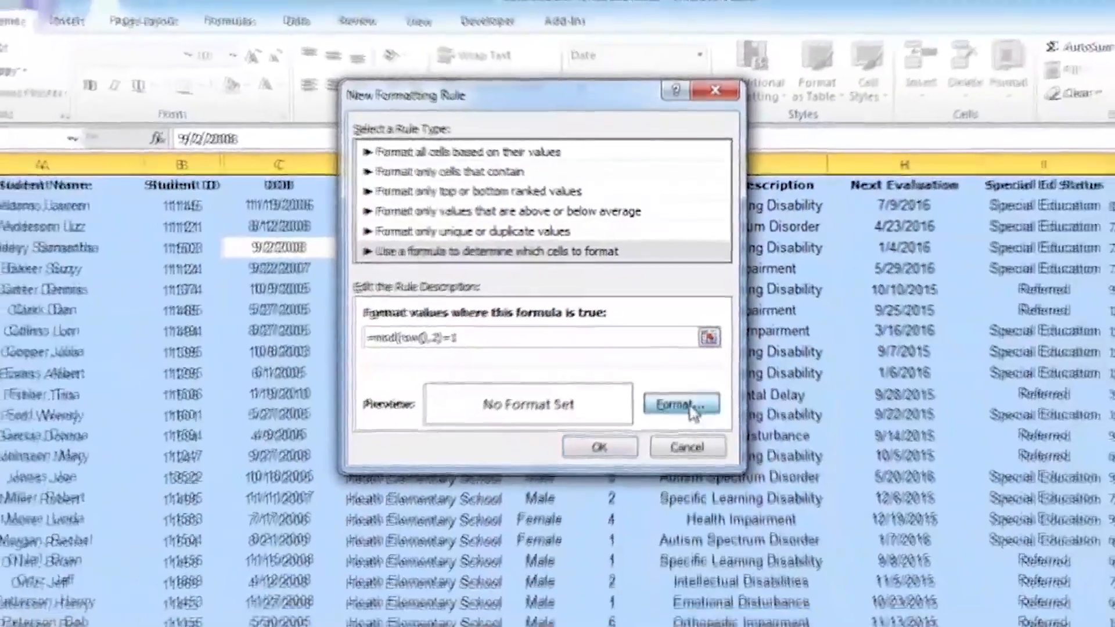
Give the alternate-row rule a light blue background fill and apply it to the table
{"action": "left_click", "coordinate": [679, 444]}
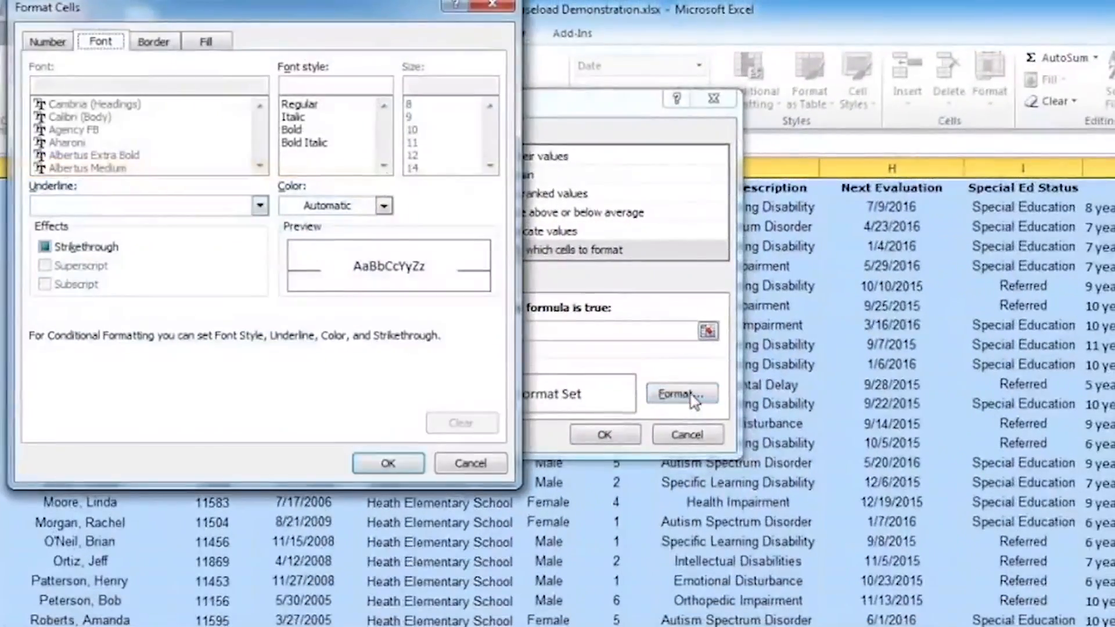
{"action": "left_click", "coordinate": [205, 51]}
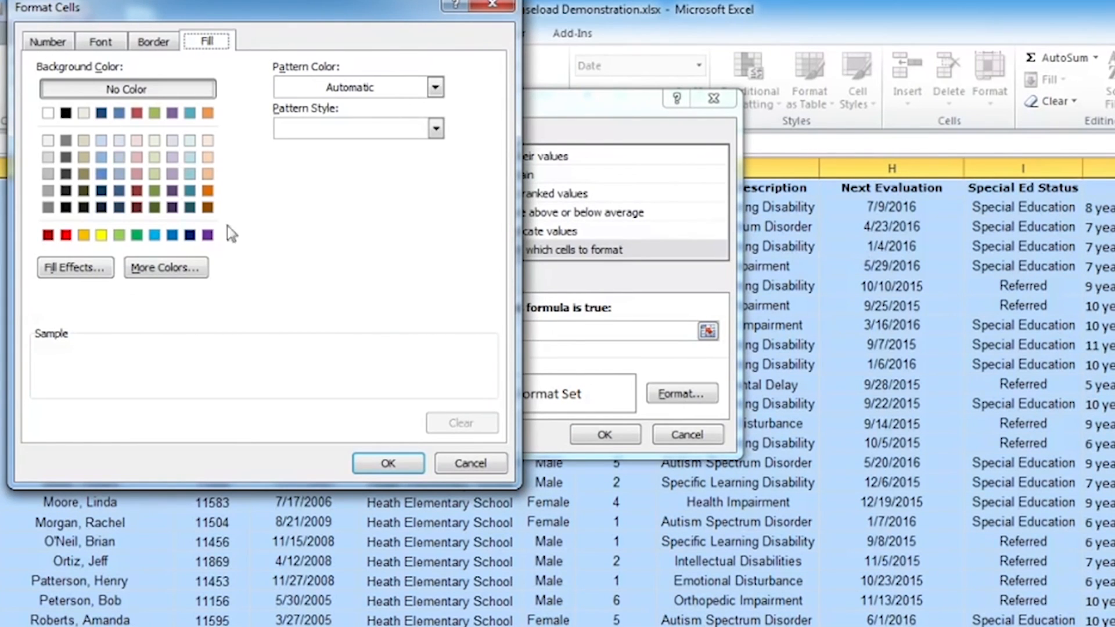
{"action": "left_click", "coordinate": [123, 141]}
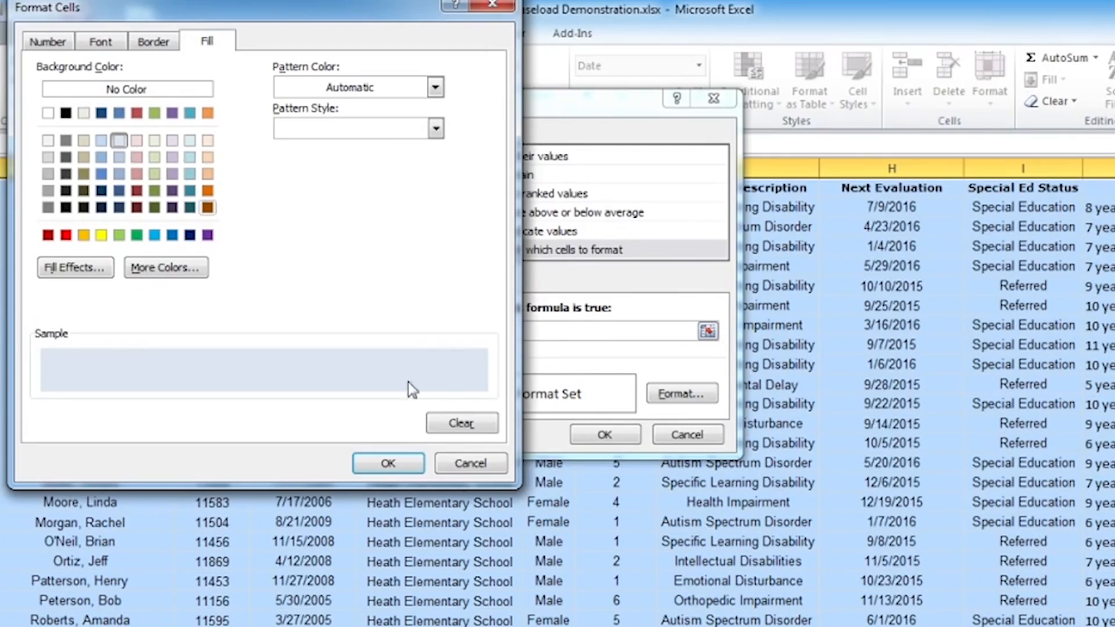
{"action": "left_click", "coordinate": [394, 466]}
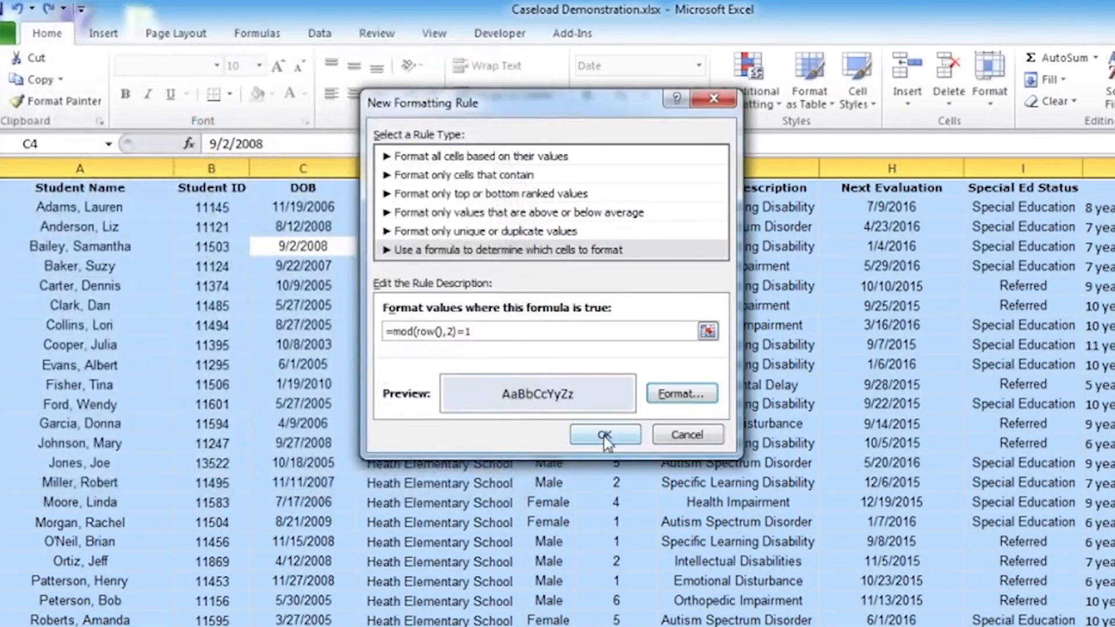
{"action": "left_click", "coordinate": [603, 435]}
{"action": "left_click", "coordinate": [634, 404]}
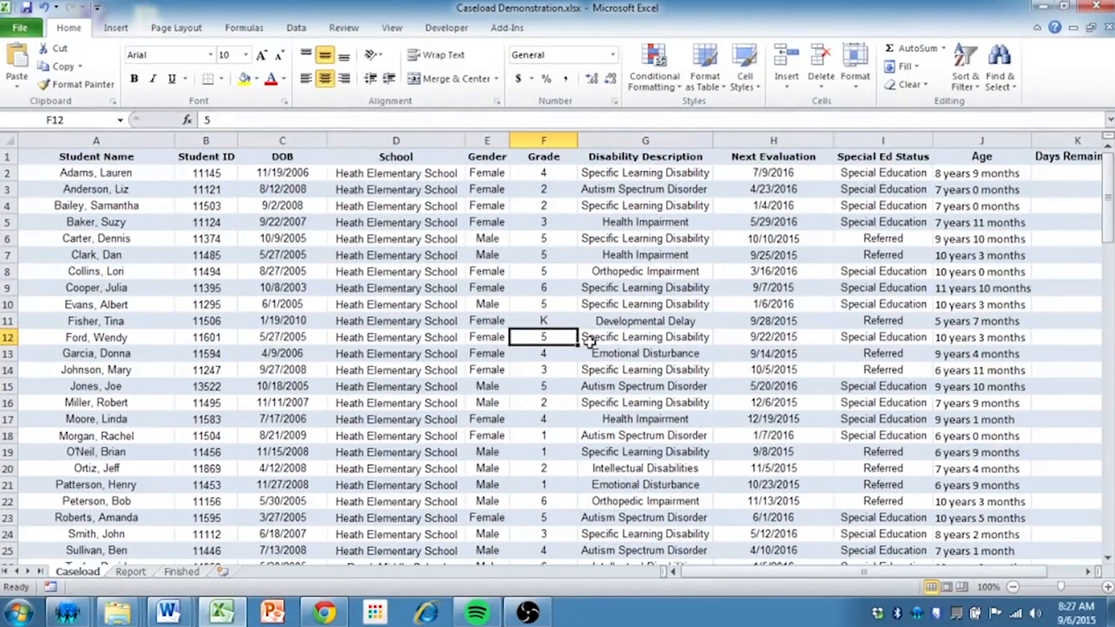
Review the formula and format of the existing alternate-row rule in the conditional formatting rules manager without changing it
{"action": "left_click", "coordinate": [665, 92]}
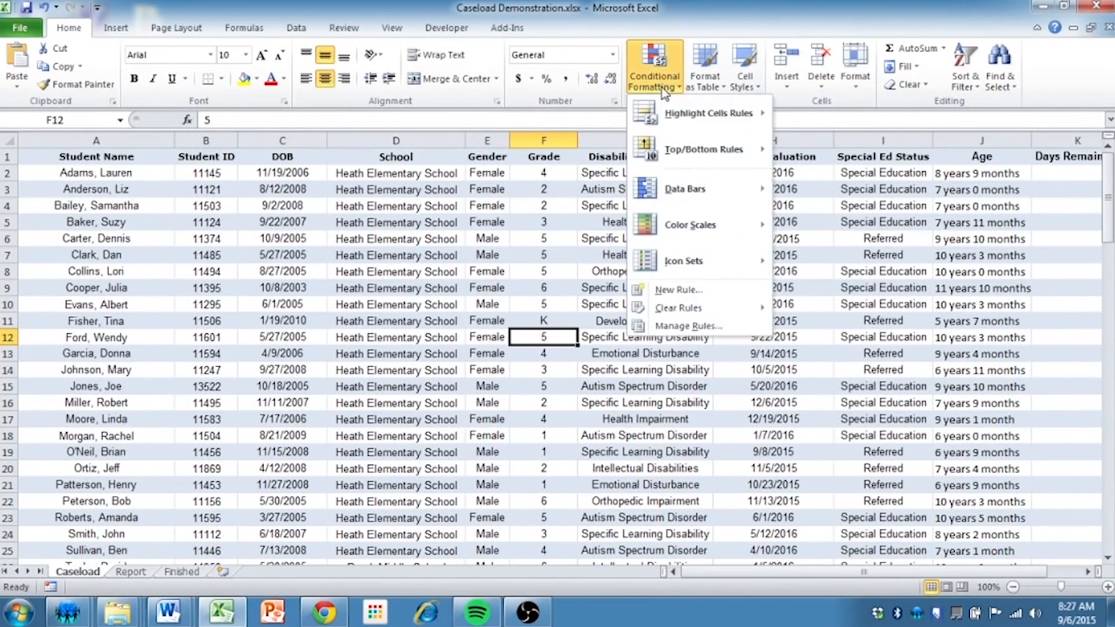
{"action": "left_click", "coordinate": [688, 326]}
{"action": "left_click", "coordinate": [401, 215]}
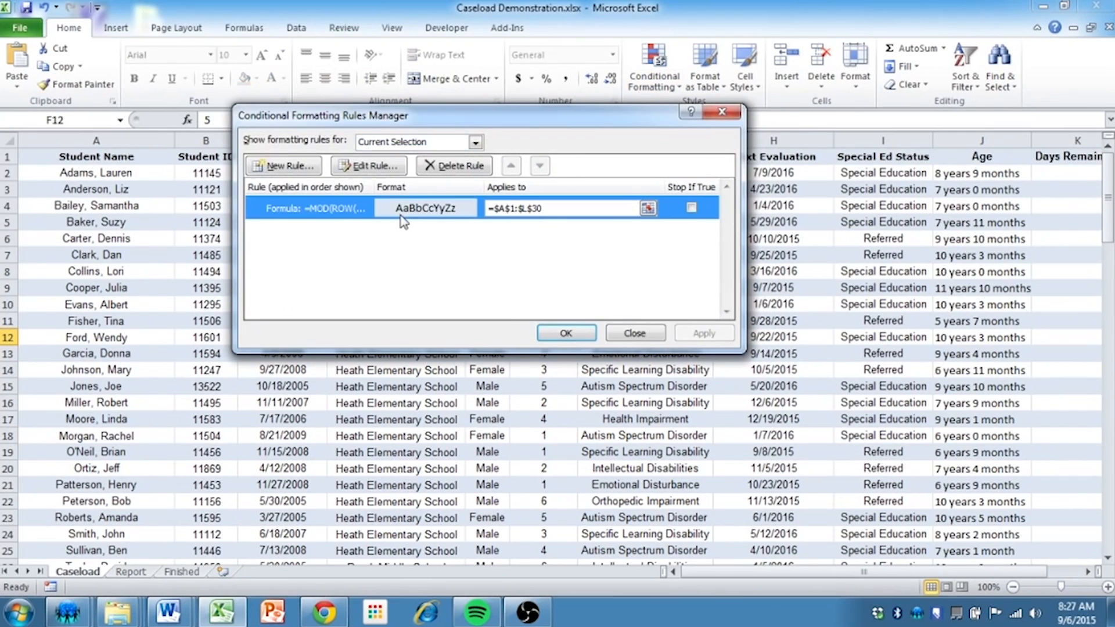
{"action": "double_click", "coordinate": [339, 215]}
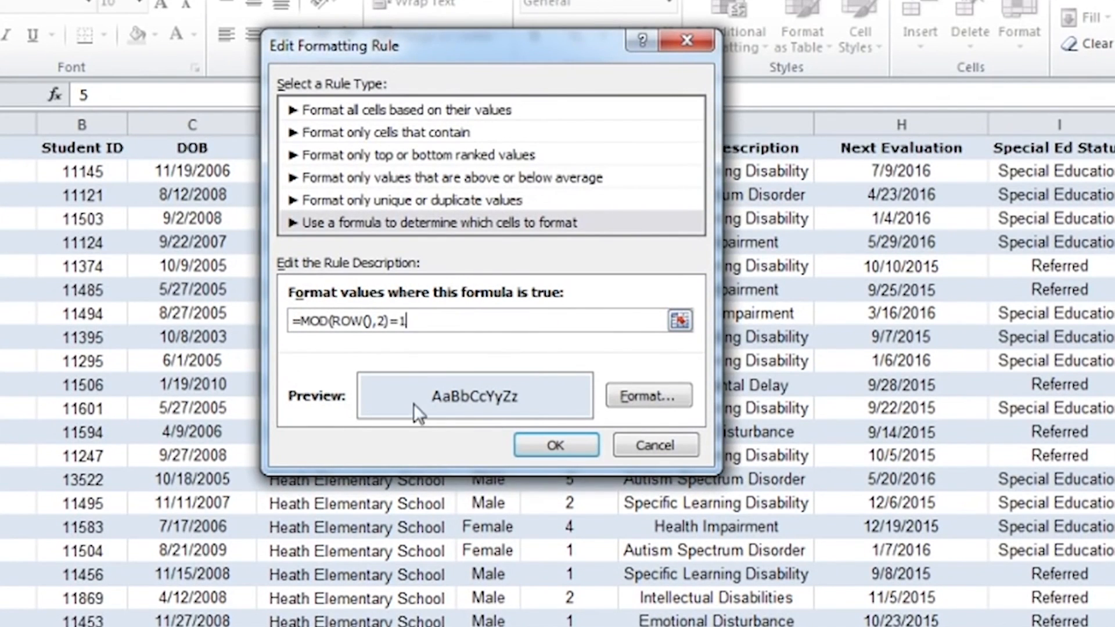
{"action": "left_click", "coordinate": [536, 447]}
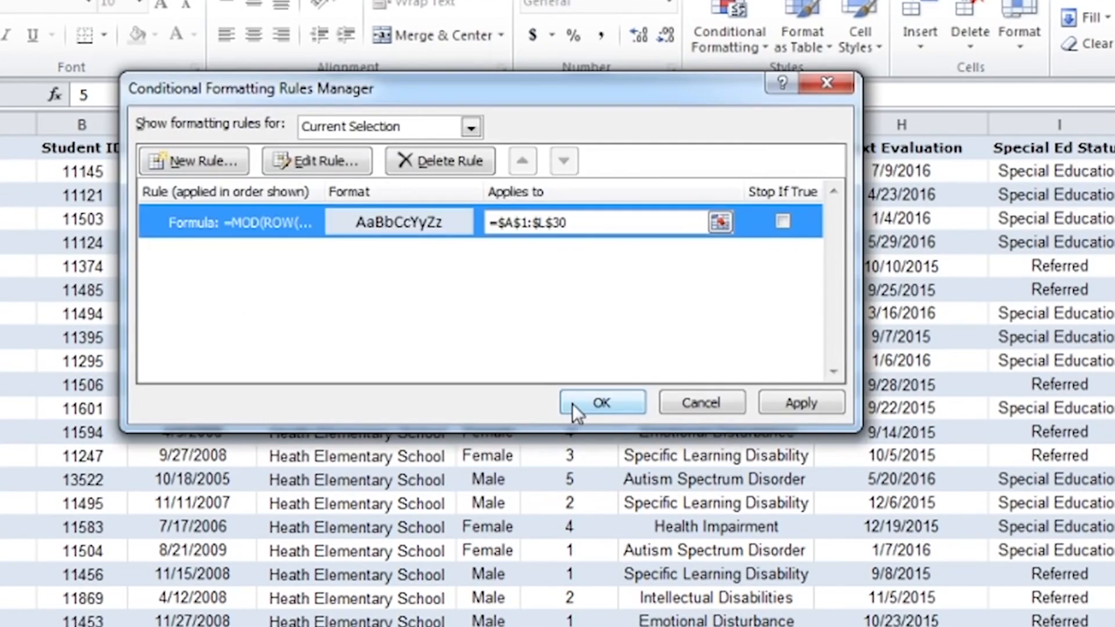
{"action": "left_click", "coordinate": [572, 402]}
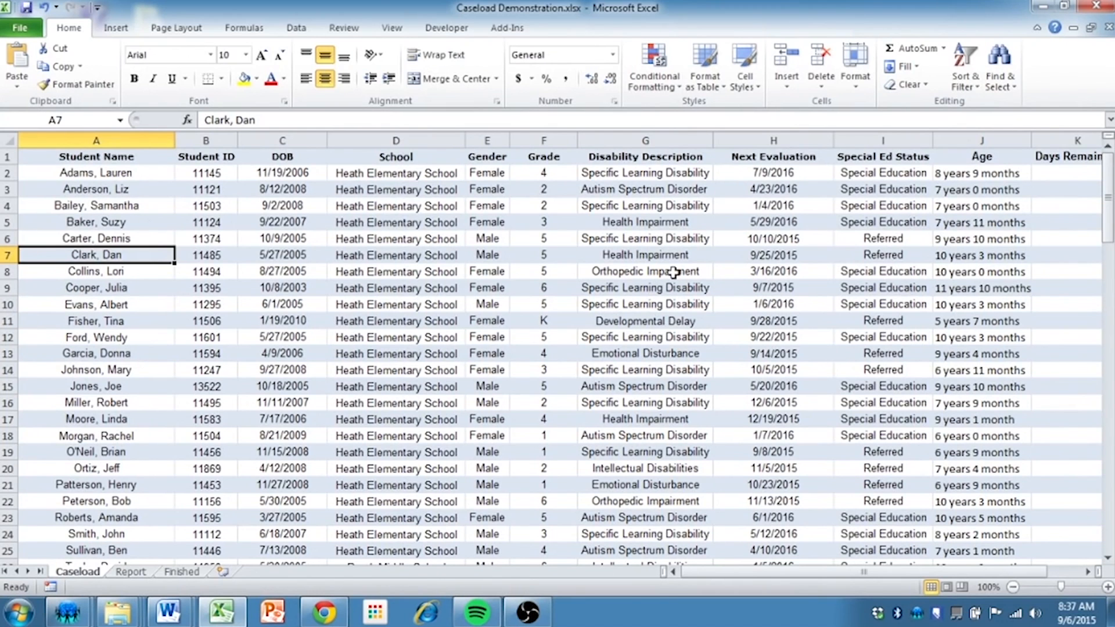
Examine the Days Remaining column and its formulas for the student rows
{"action": "key", "text": "Right"}
{"action": "key", "text": "Right"}
{"action": "key", "text": "Right"}
{"action": "key", "text": "Right"}
{"action": "key", "text": "Right"}
{"action": "key", "text": "Right"}
{"action": "key", "text": "Right"}
{"action": "key", "text": "Right"}
{"action": "key", "text": "Right"}
{"action": "key", "text": "Right"}
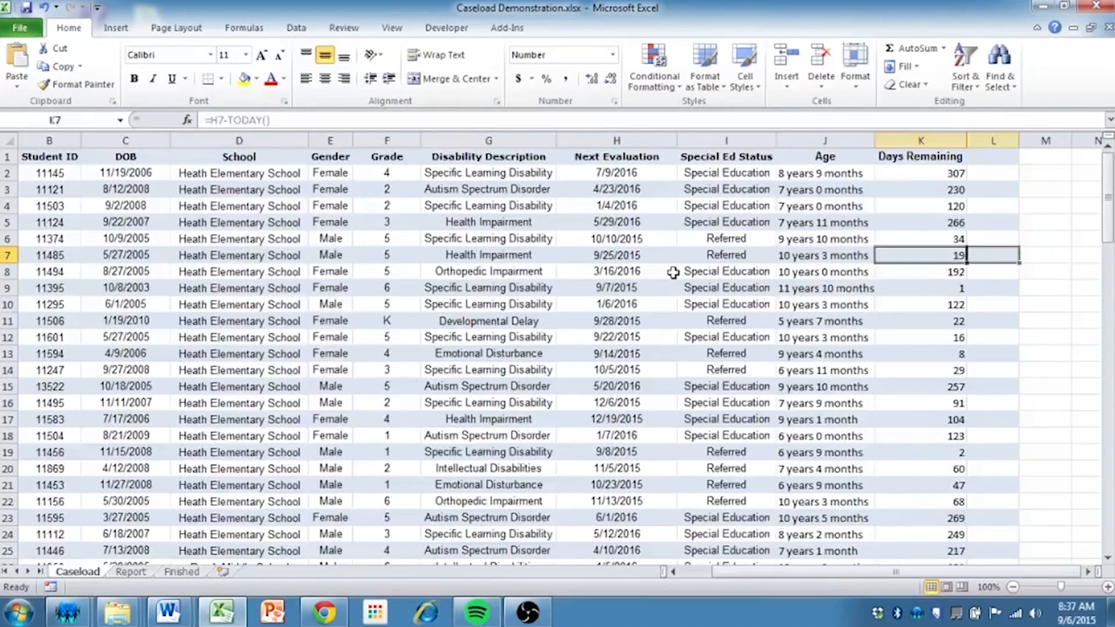
{"action": "key", "text": "Up"}
{"action": "key", "text": "Up"}
{"action": "key", "text": "Up"}
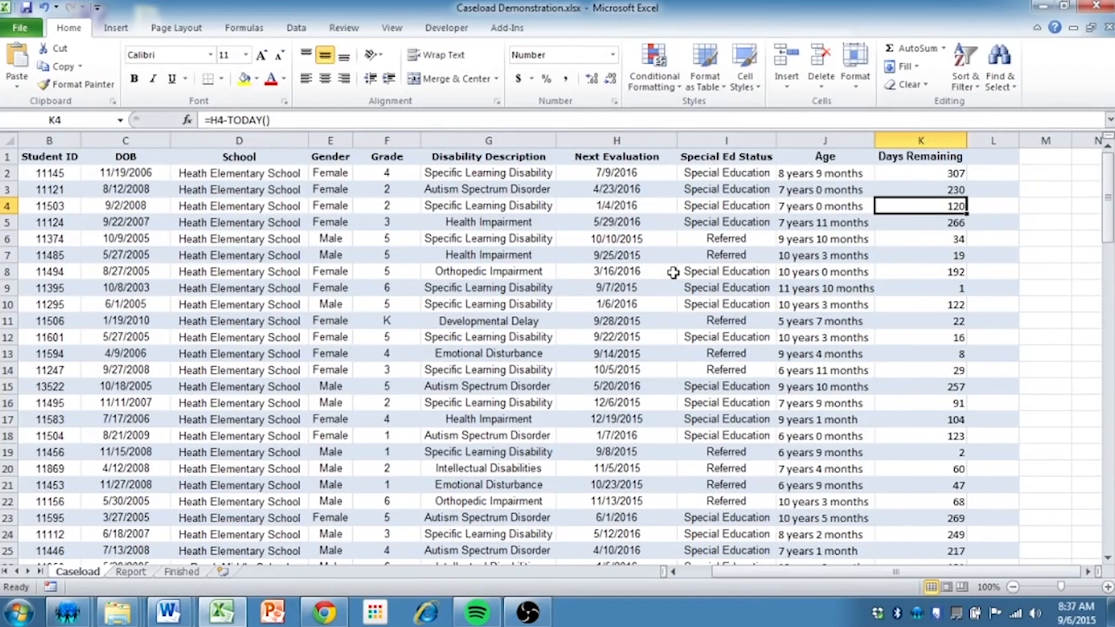
{"action": "key", "text": "Up"}
{"action": "key", "text": "Up"}
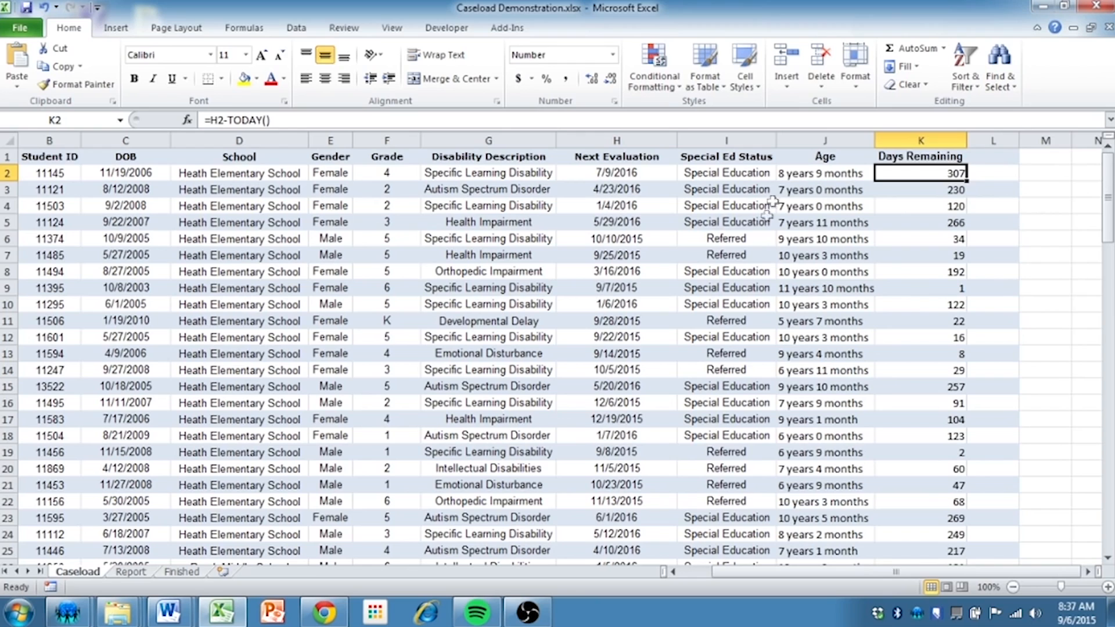
{"action": "left_click", "coordinate": [751, 238]}
Create another conditional formatting rule for the whole table, with K2 as active cell, that uses a formula to determine which cells to format
{"action": "left_click", "coordinate": [929, 174]}
{"action": "key", "text": "ctrl+a"}
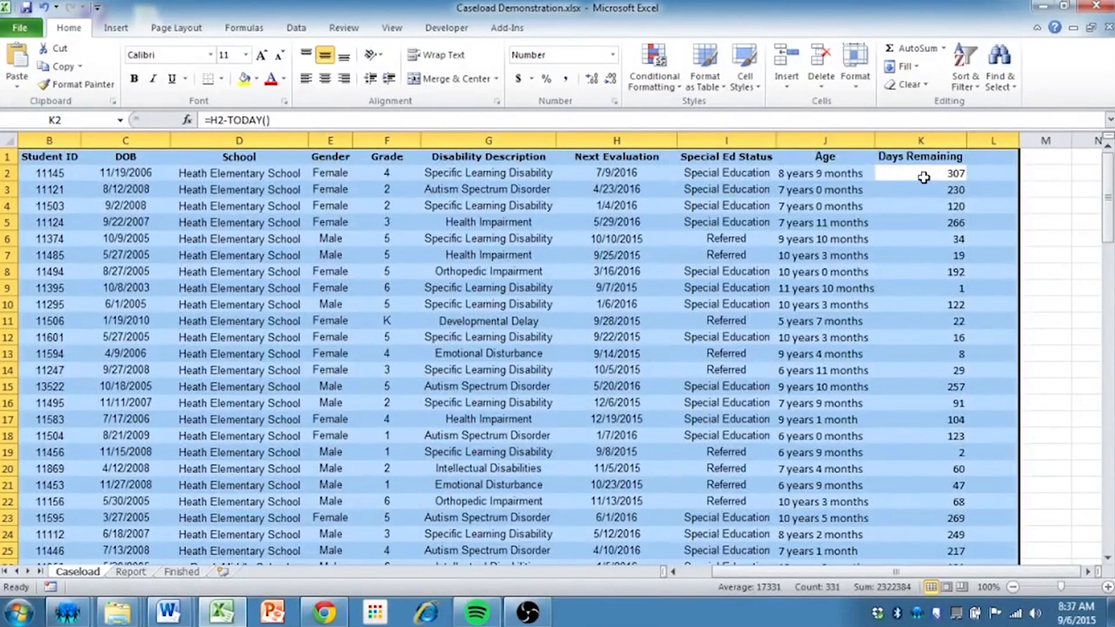
{"action": "left_click_drag", "start_coordinate": [857, 572], "coordinate": [779, 576]}
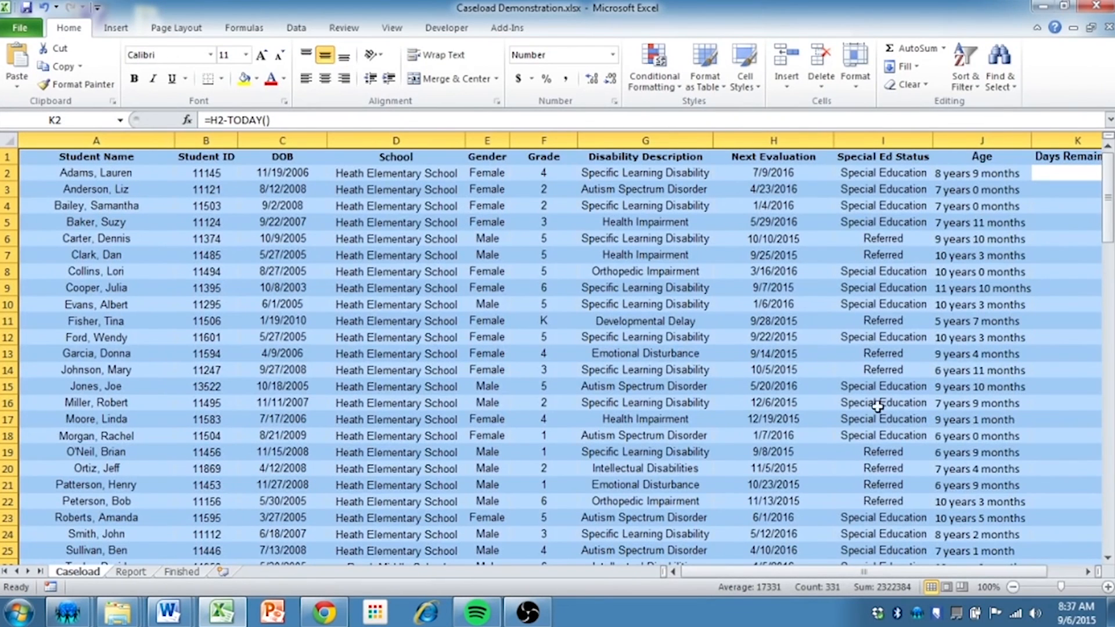
{"action": "left_click_drag", "start_coordinate": [795, 575], "coordinate": [829, 574]}
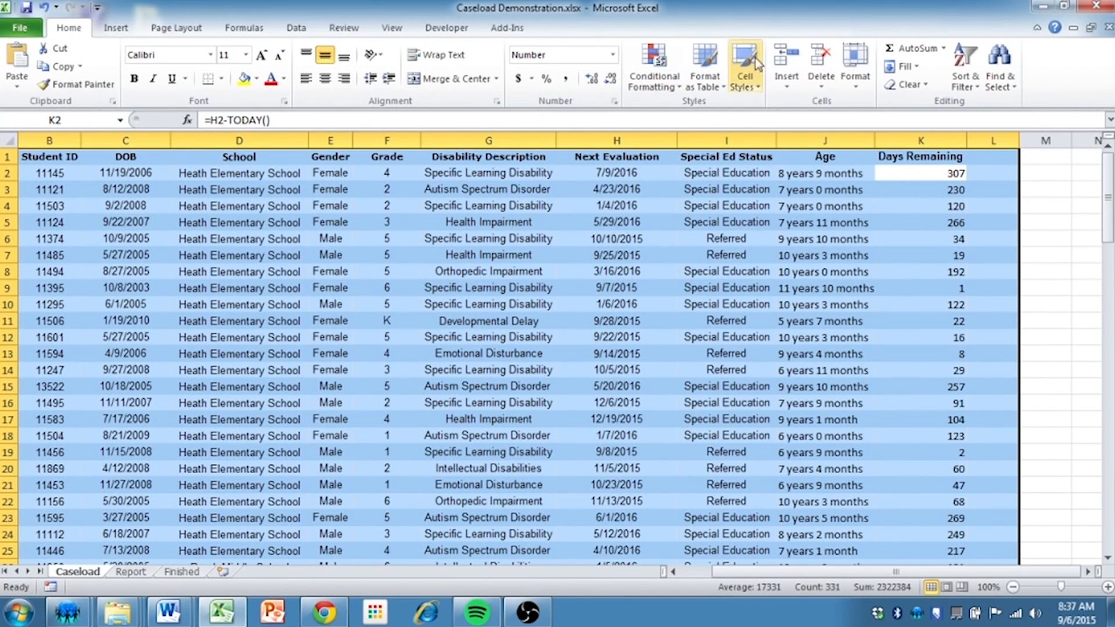
{"action": "left_click", "coordinate": [668, 77]}
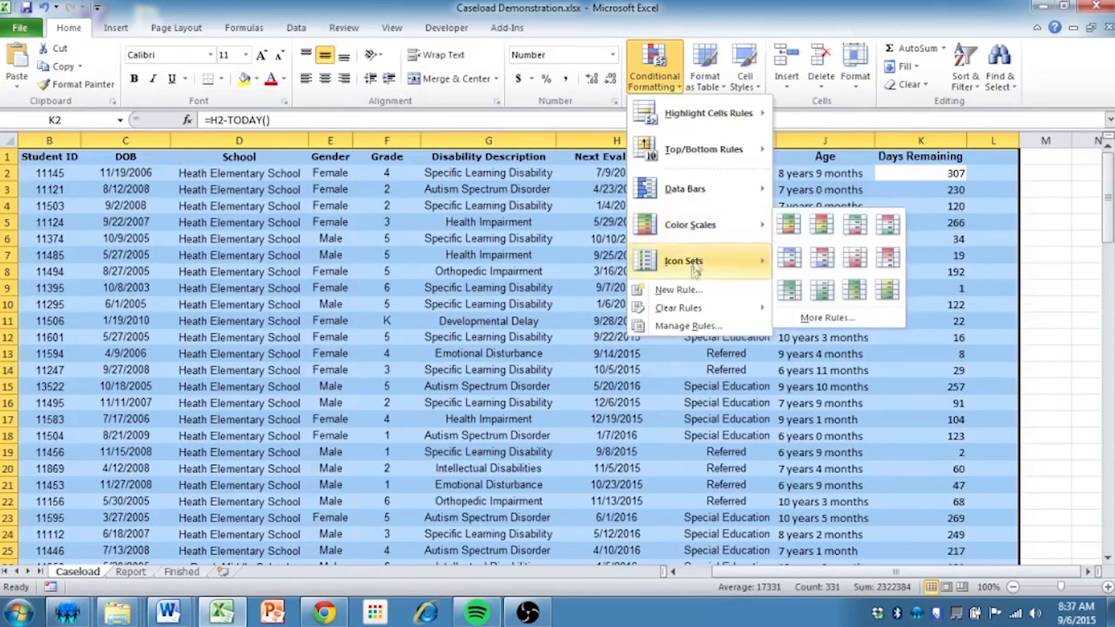
{"action": "left_click", "coordinate": [690, 290]}
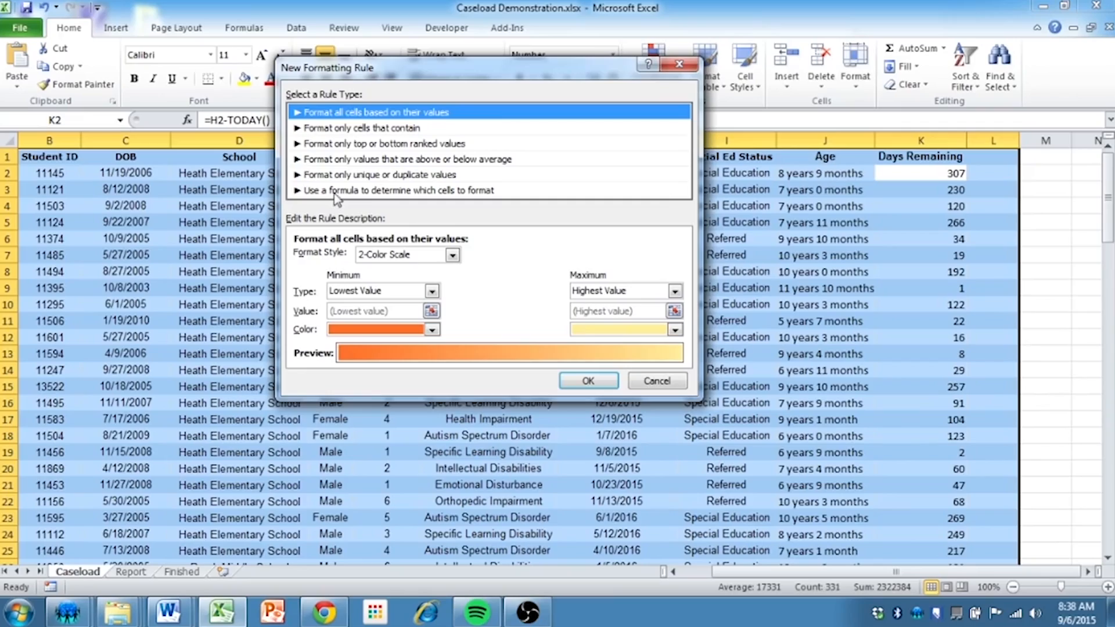
{"action": "left_click", "coordinate": [337, 193]}
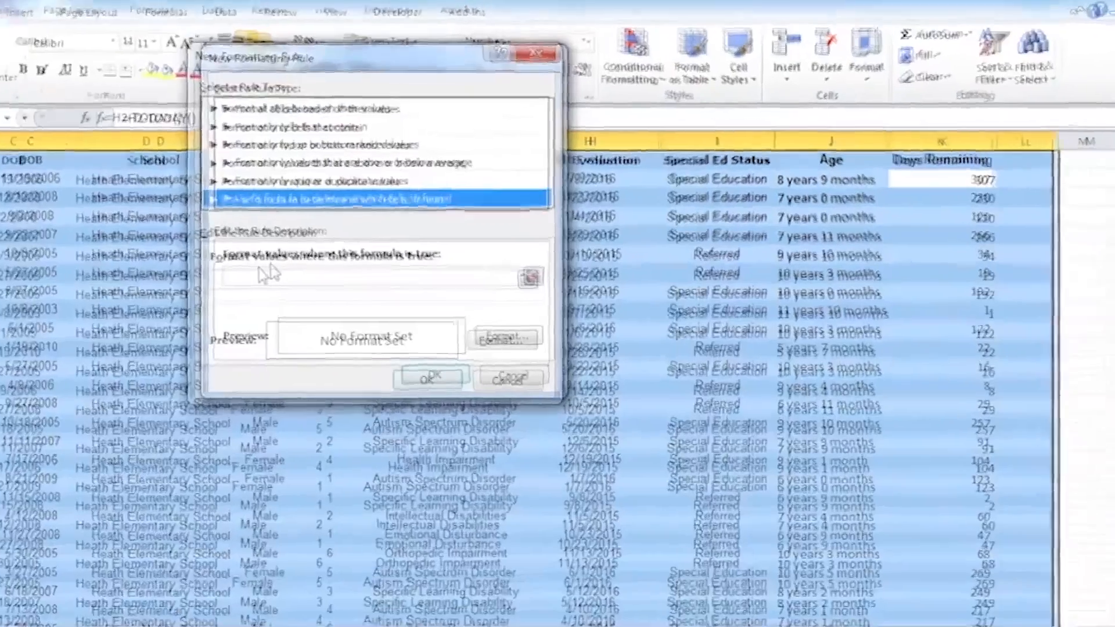
Set the rule's formula to =$K2<20, locking only the column of the Days Remaining reference
{"action": "left_click", "coordinate": [334, 257]}
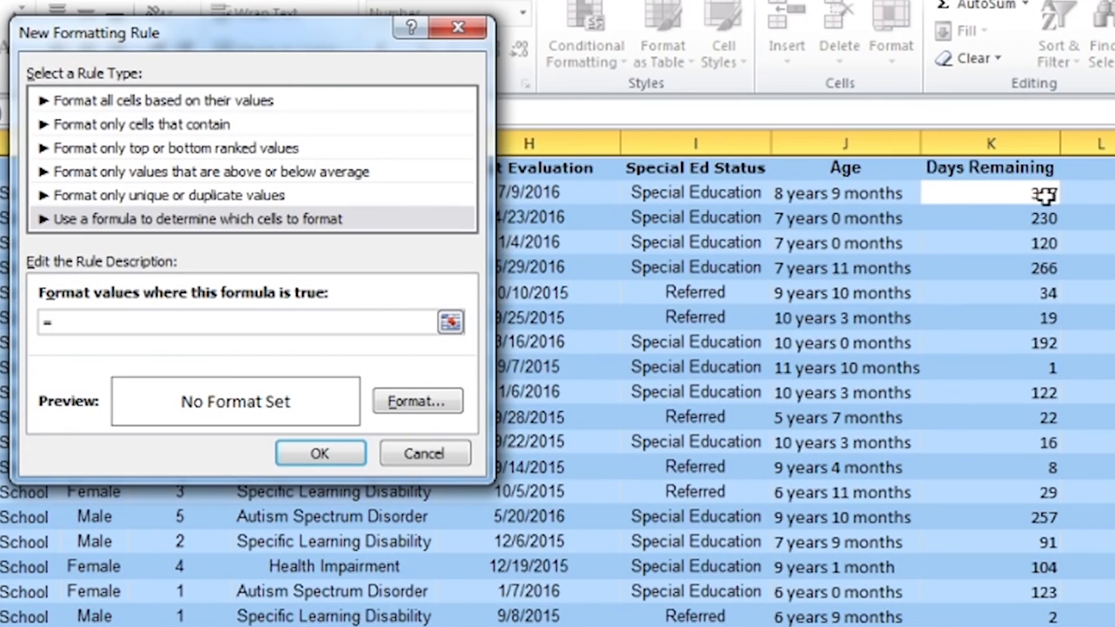
{"action": "type", "text": "="}
{"action": "left_click", "coordinate": [1022, 195]}
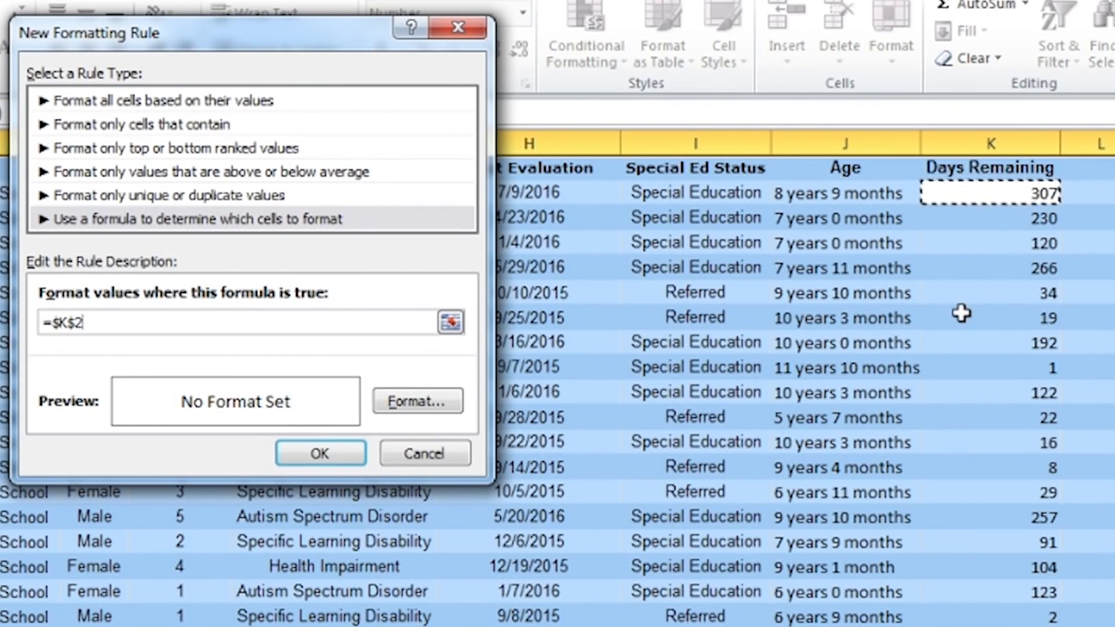
{"action": "key", "text": "F4"}
{"action": "key", "text": "F4"}
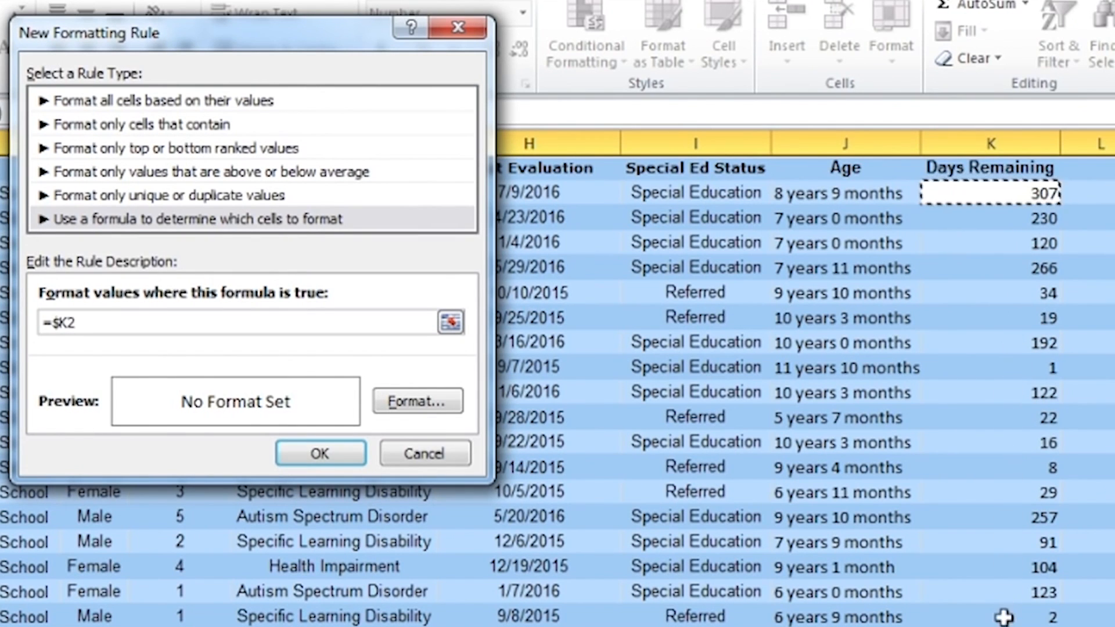
{"action": "type", "text": "<20"}
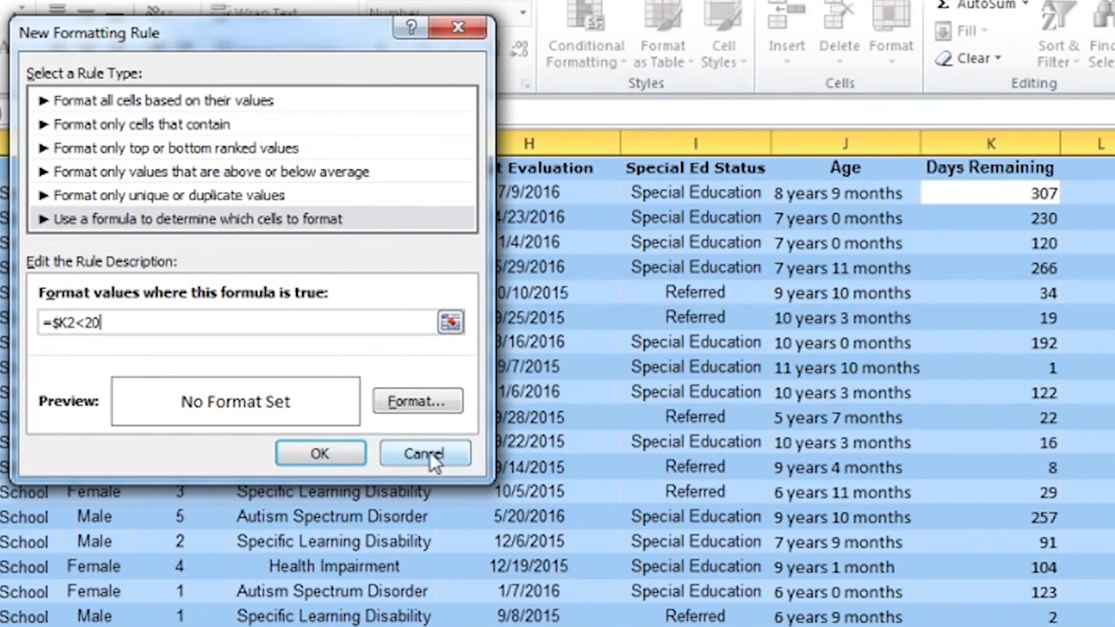
Give the under-20-days rule a red background fill and apply it to the table
{"action": "left_click", "coordinate": [417, 401]}
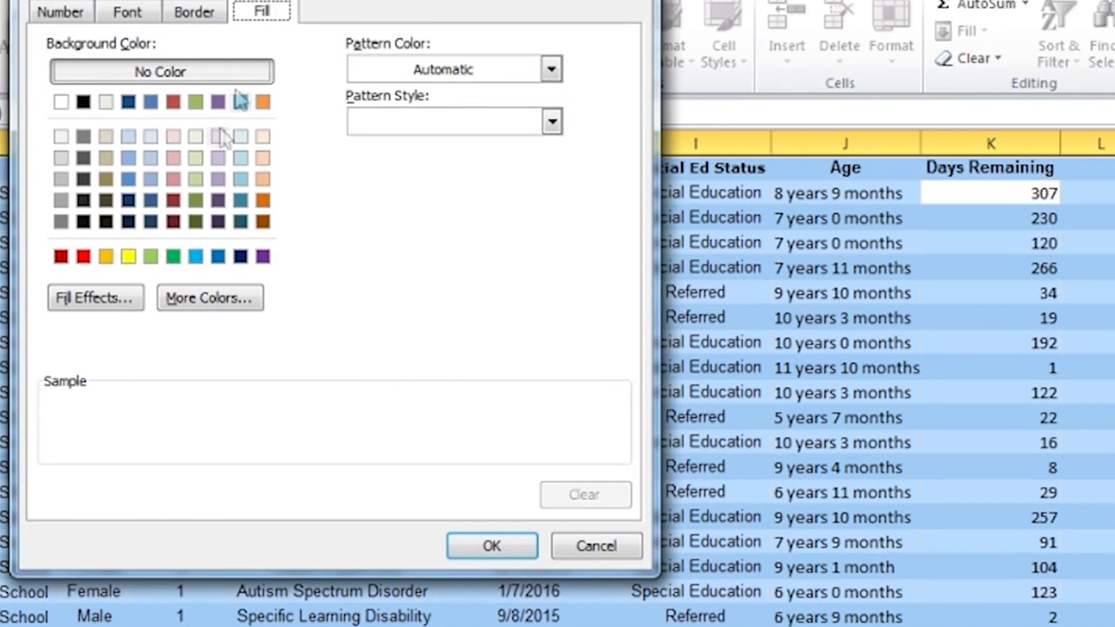
{"action": "left_click", "coordinate": [83, 256]}
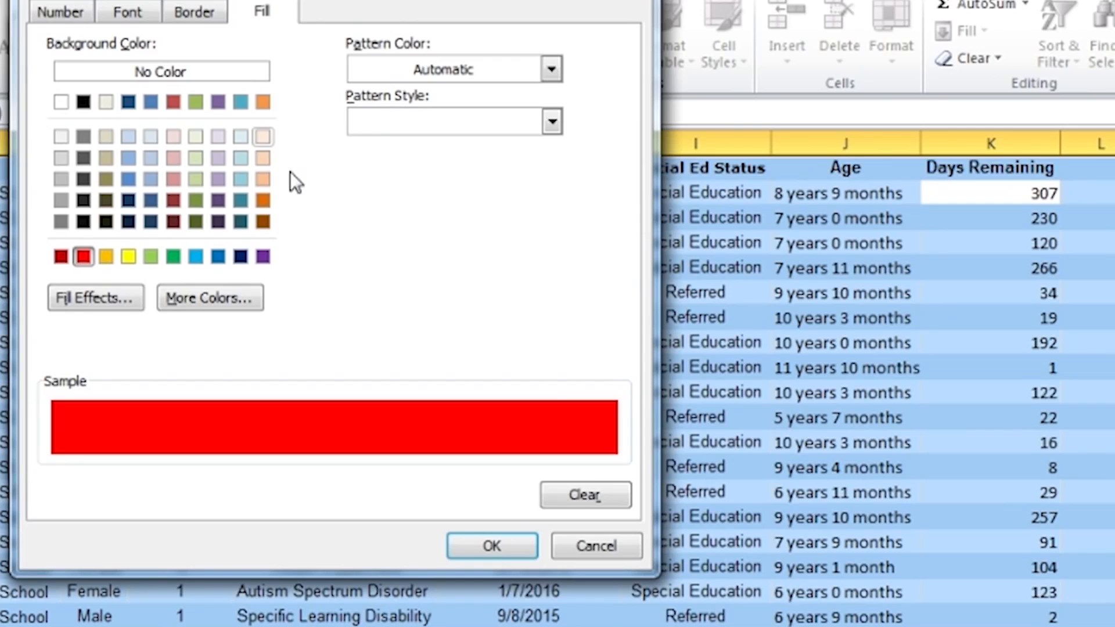
{"action": "left_click", "coordinate": [496, 542]}
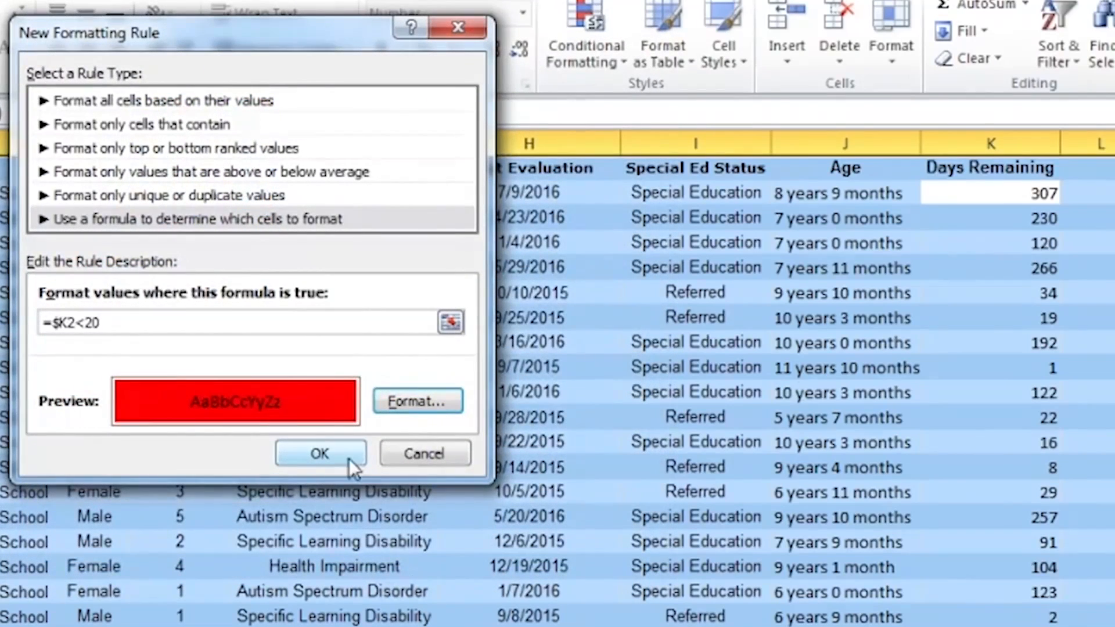
{"action": "left_click", "coordinate": [353, 460]}
{"action": "left_click", "coordinate": [1017, 323]}
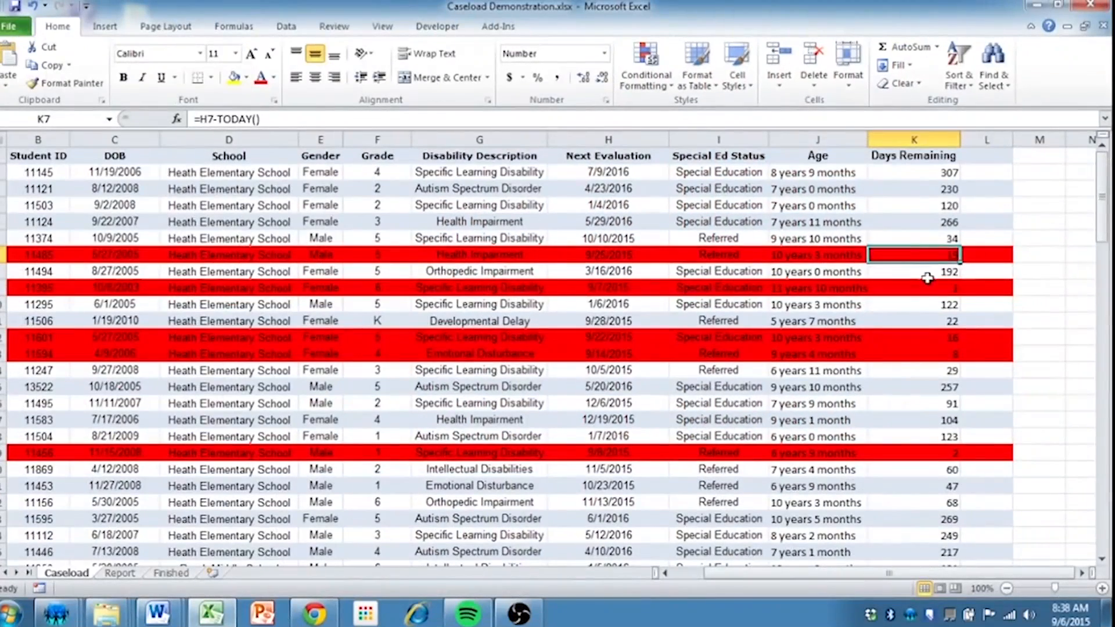
Check the Days Remaining values down the column against the row highlighting
{"action": "key", "text": "Down"}
{"action": "key", "text": "Down"}
{"action": "key", "text": "Down"}
{"action": "key", "text": "Down"}
{"action": "key", "text": "Down"}
{"action": "key", "text": "Down"}
{"action": "key", "text": "Down"}
{"action": "key", "text": "Down"}
{"action": "key", "text": "Down"}
{"action": "key", "text": "Down"}
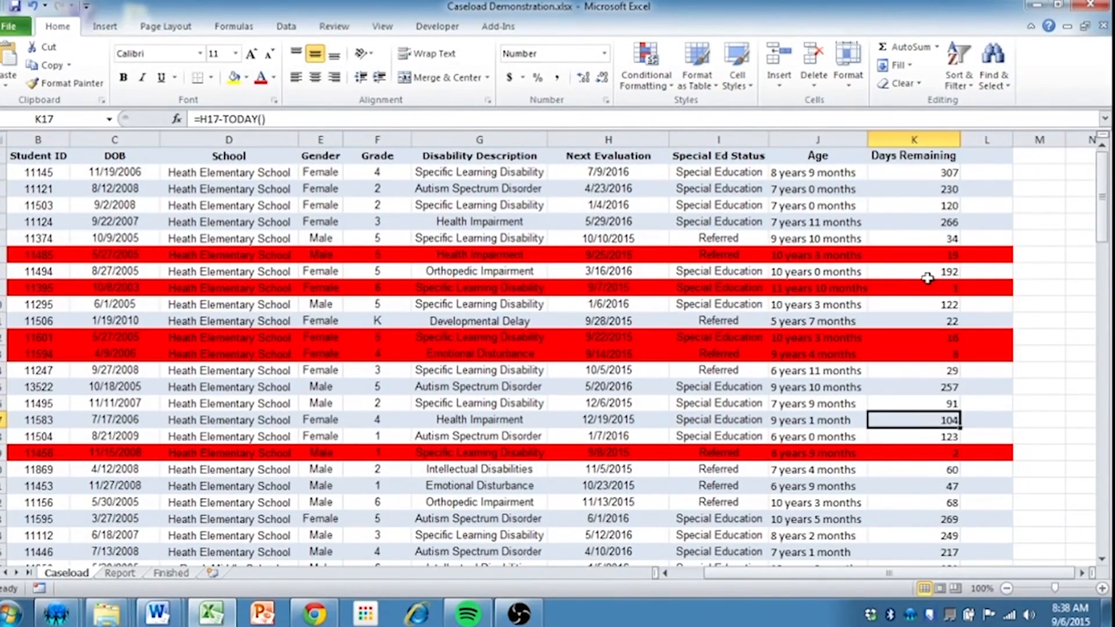
{"action": "key", "text": "Down"}
{"action": "key", "text": "Down"}
{"action": "key", "text": "Down"}
{"action": "key", "text": "Down"}
{"action": "key", "text": "Down"}
{"action": "key", "text": "Down"}
{"action": "key", "text": "Down"}
{"action": "key", "text": "Down"}
{"action": "key", "text": "Down"}
{"action": "key", "text": "Down"}
{"action": "key", "text": "Down"}
{"action": "key", "text": "Down"}
{"action": "key", "text": "Down"}
{"action": "key", "text": "Down"}
{"action": "key", "text": "Down"}
{"action": "key", "text": "Down"}
{"action": "key", "text": "Down"}
{"action": "key", "text": "Down"}
{"action": "key", "text": "Down"}
{"action": "key", "text": "Down"}
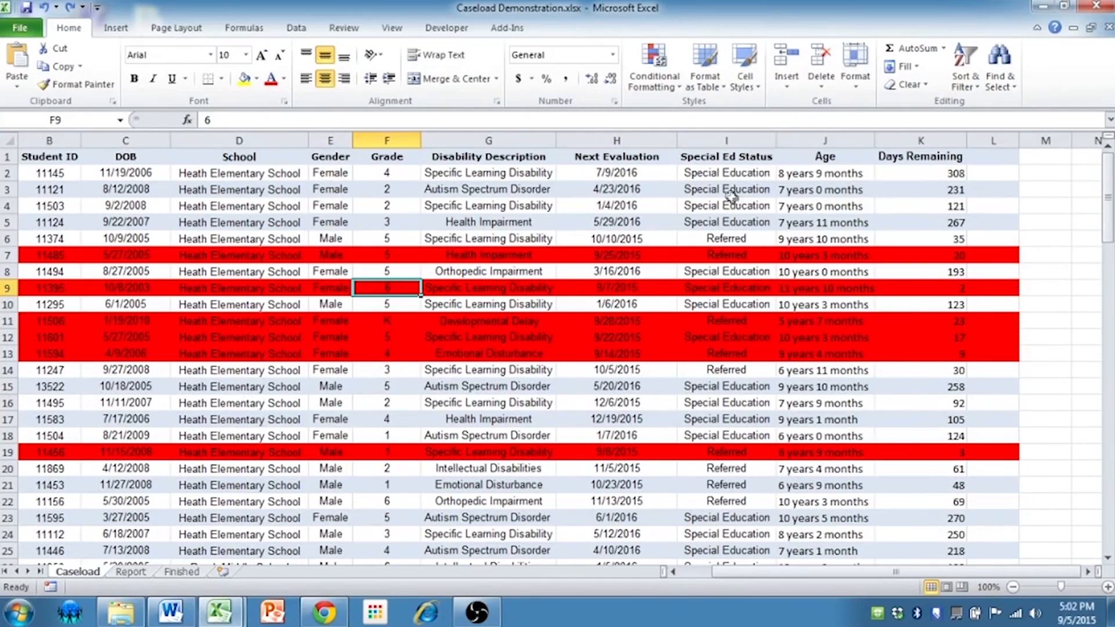
Compare the Next Evaluation dates of highlighted and unhighlighted student rows
{"action": "left_click_drag", "start_coordinate": [627, 158], "coordinate": [651, 412]}
{"action": "left_click", "coordinate": [616, 324]}
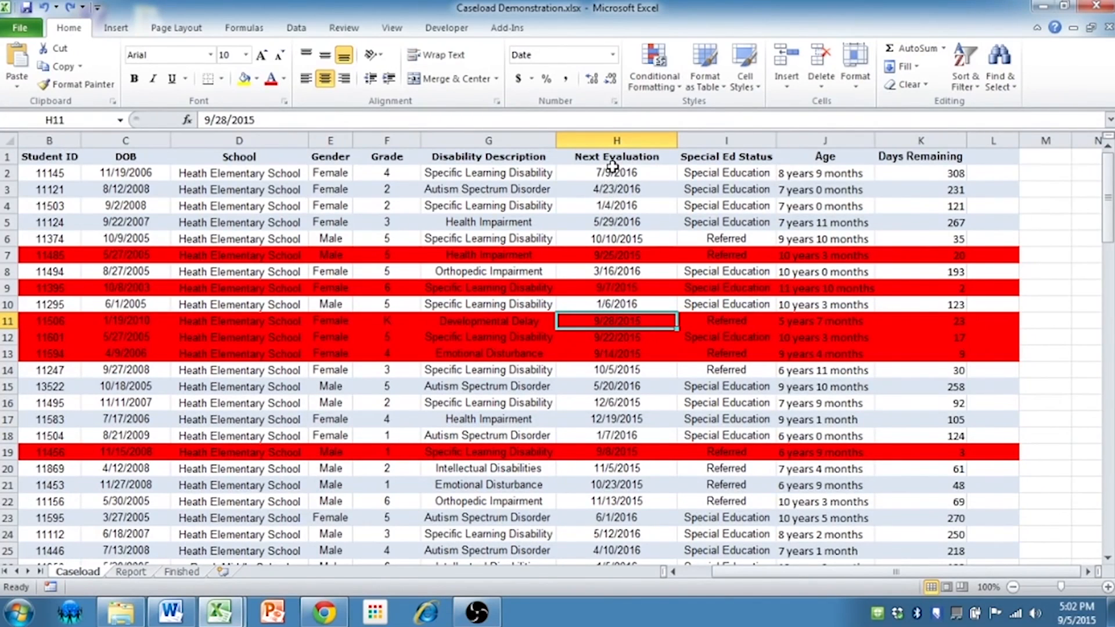
{"action": "left_click", "coordinate": [610, 224]}
{"action": "left_click", "coordinate": [614, 335]}
{"action": "left_click", "coordinate": [620, 258]}
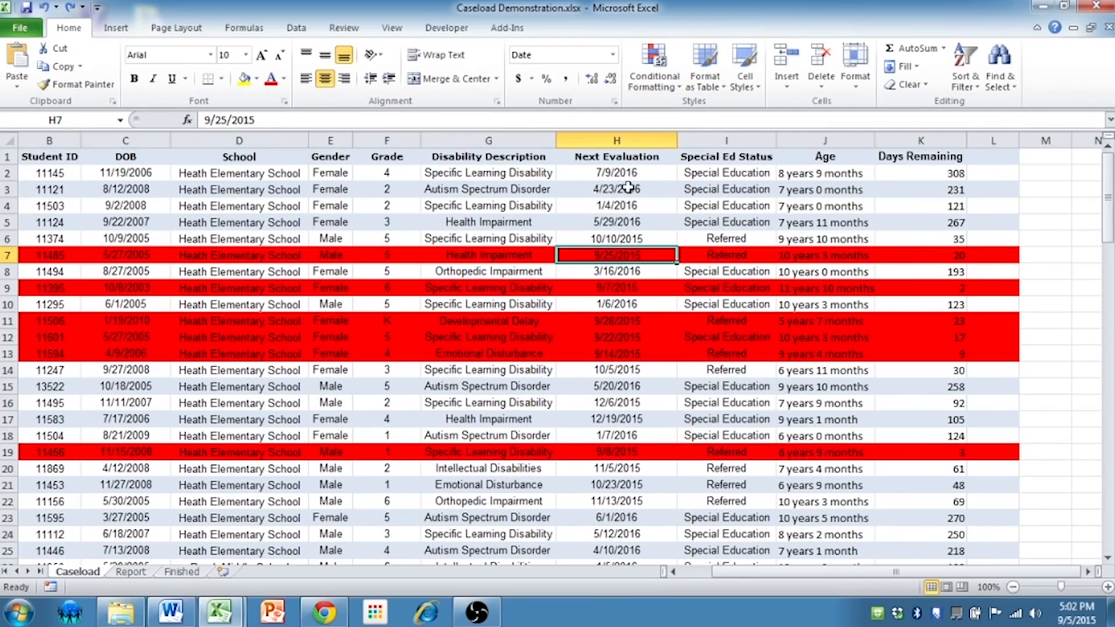
{"action": "left_click", "coordinate": [624, 191]}
{"action": "left_click", "coordinate": [626, 369]}
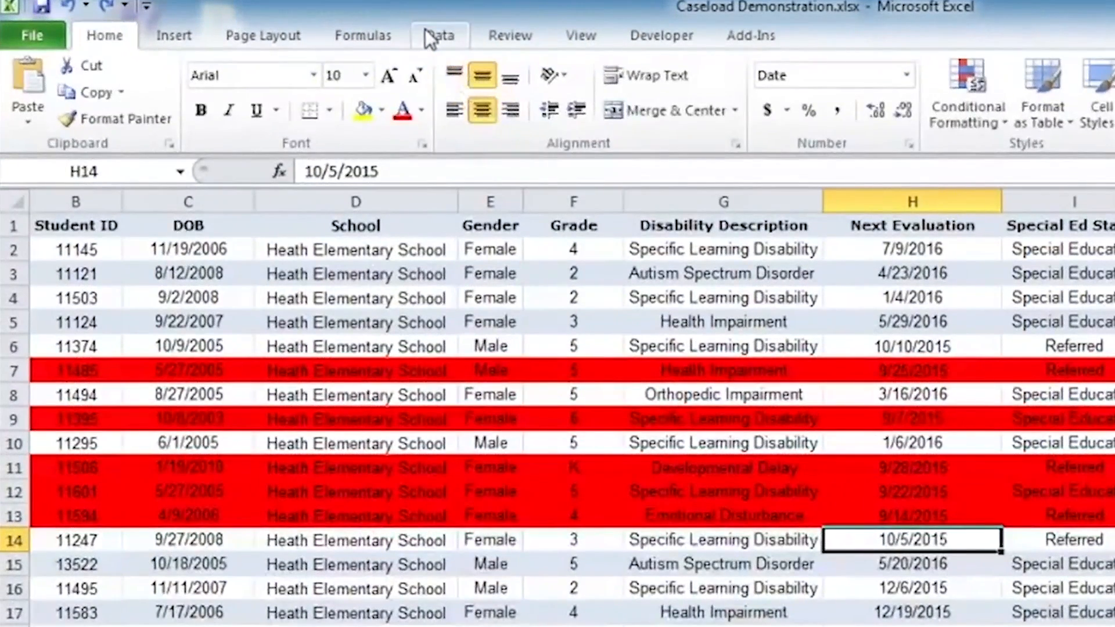
Sort the caseload table by Next Evaluation from earliest to latest and review the order of the highlighted rows
{"action": "left_click", "coordinate": [289, 26]}
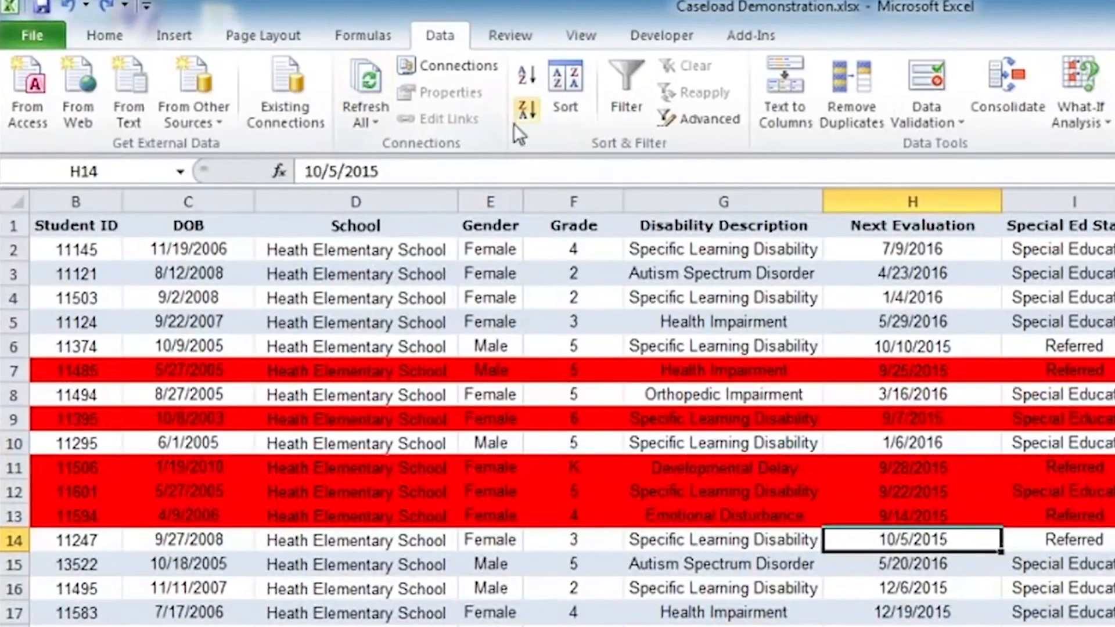
{"action": "left_click", "coordinate": [528, 81]}
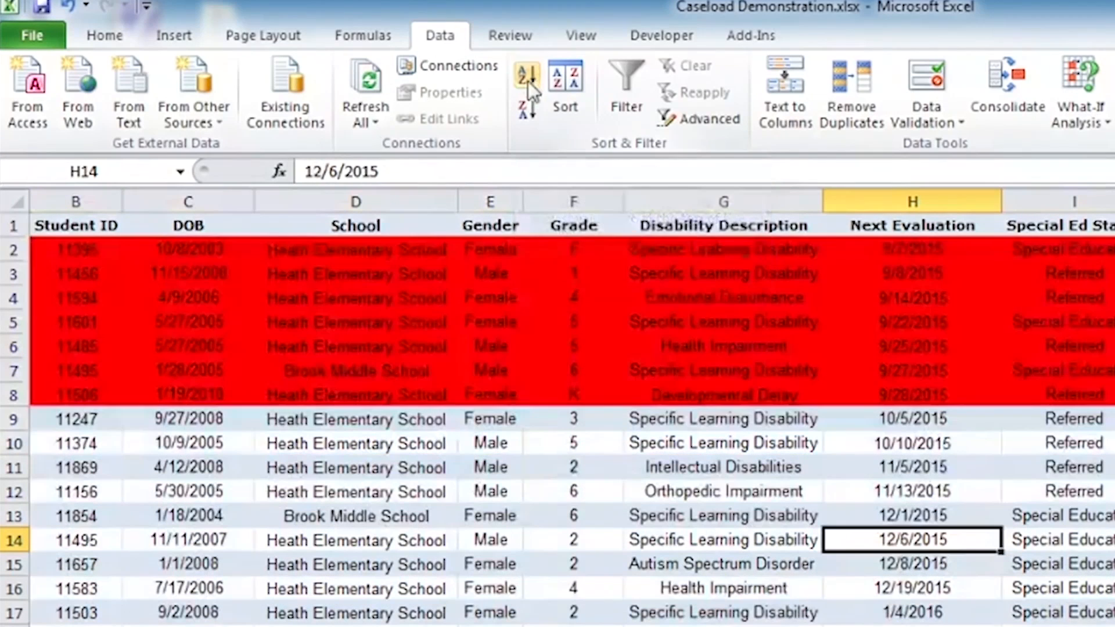
{"action": "left_click", "coordinate": [921, 256]}
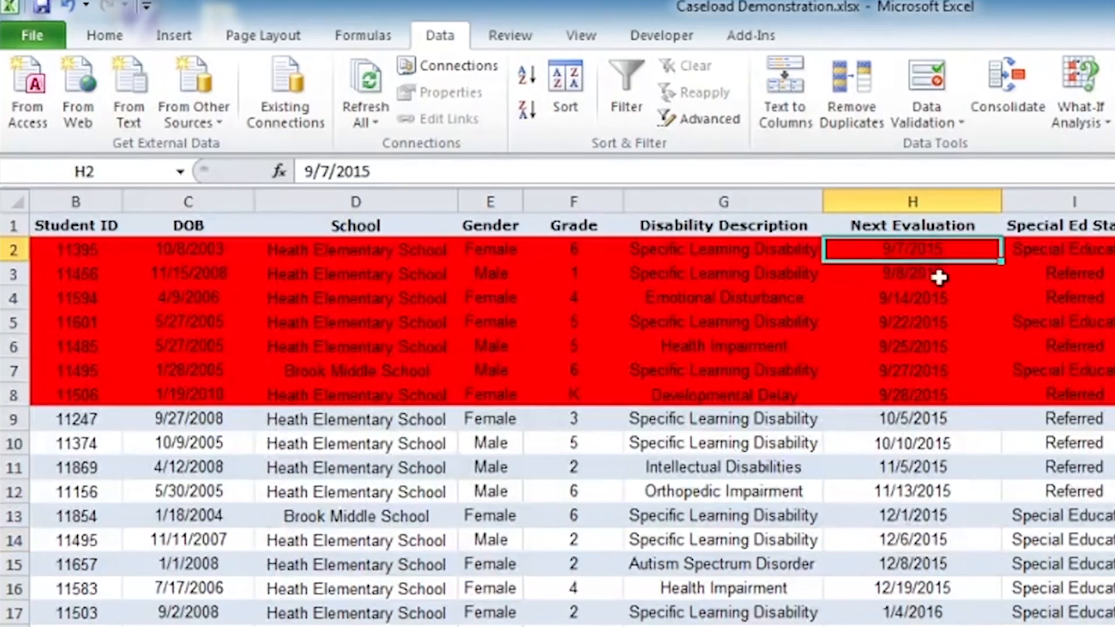
{"action": "scroll", "coordinate": [940, 602], "scroll_direction": "down", "scroll_amount": 2}
{"action": "scroll", "coordinate": [940, 604], "scroll_direction": "up", "scroll_amount": 2}
Sort the caseload table alphabetically from A to Z by Student Name
{"action": "scroll", "coordinate": [572, 418], "scroll_direction": "left", "scroll_amount": 1}
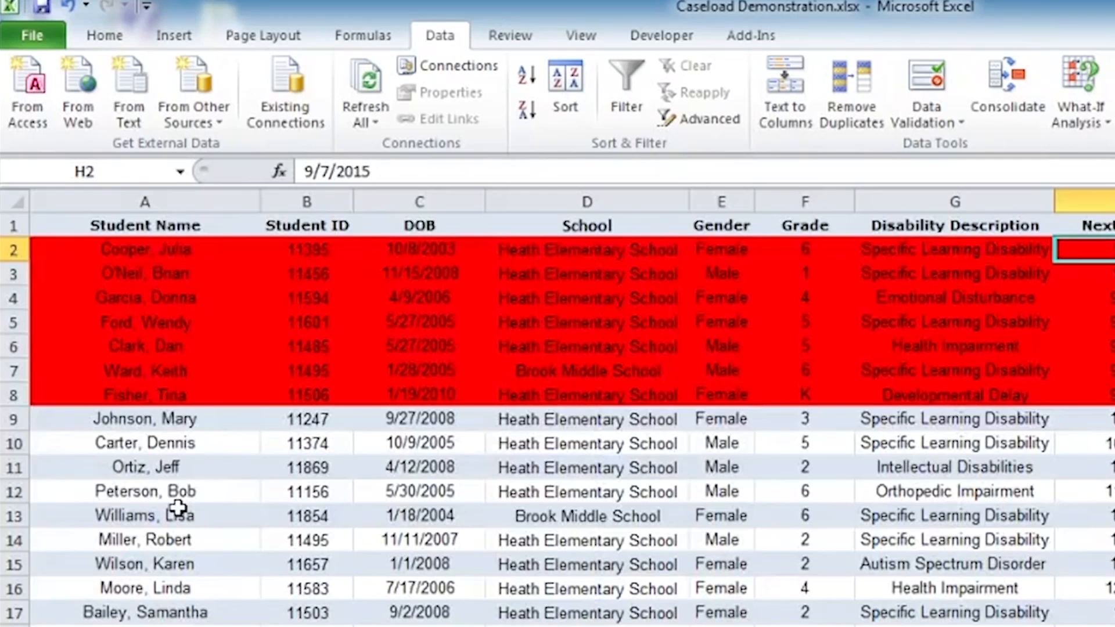
{"action": "left_click", "coordinate": [141, 520]}
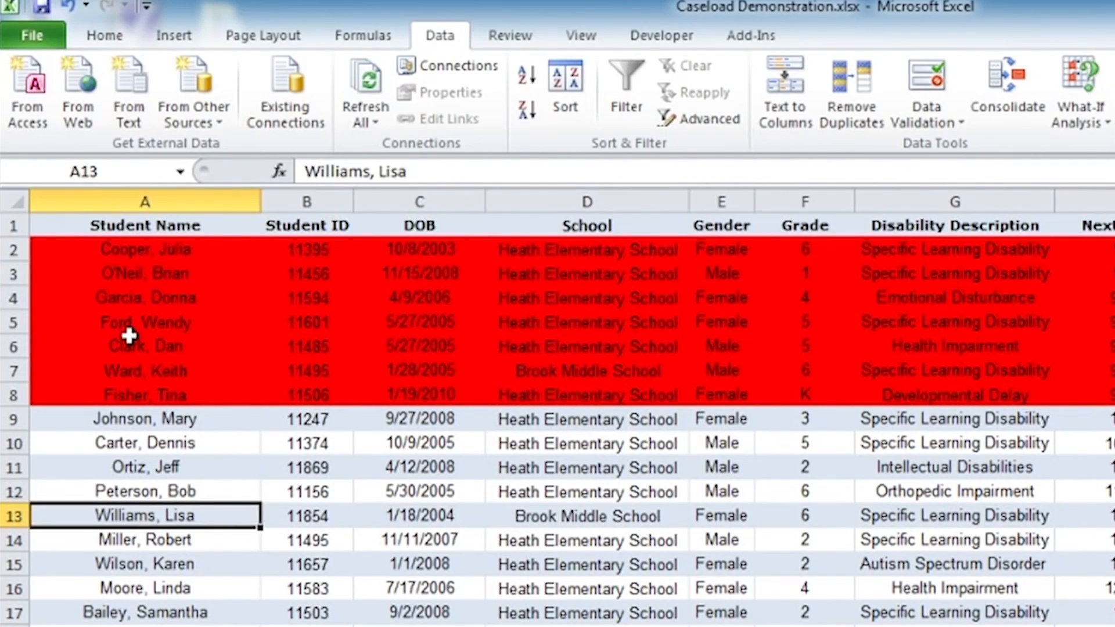
{"action": "left_click", "coordinate": [125, 343]}
{"action": "left_click", "coordinate": [124, 625]}
{"action": "left_click", "coordinate": [149, 587]}
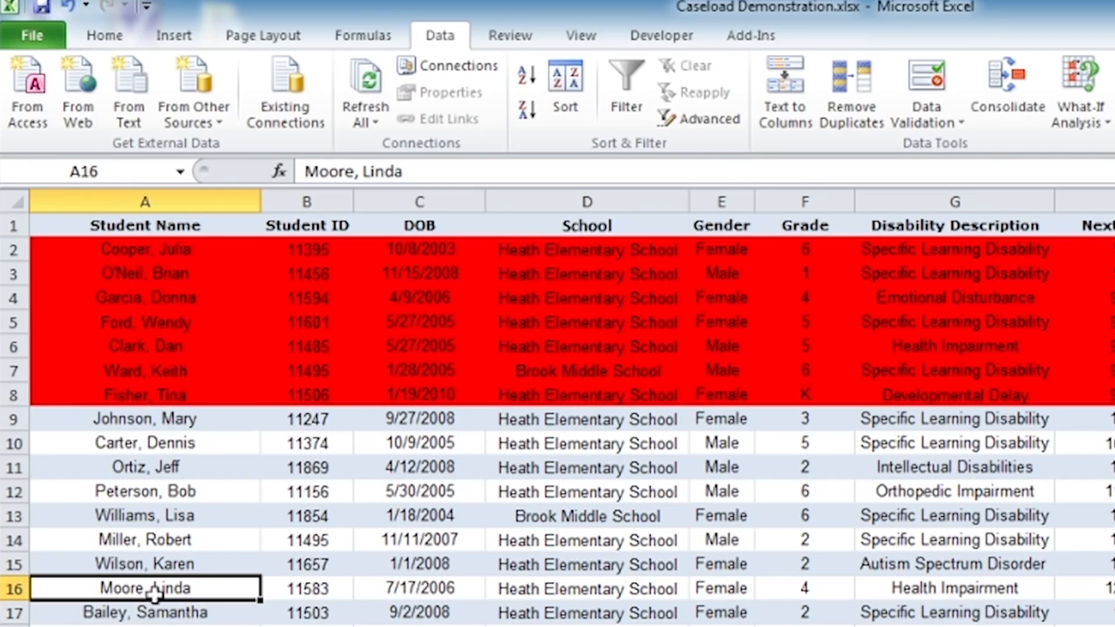
{"action": "left_click", "coordinate": [526, 75]}
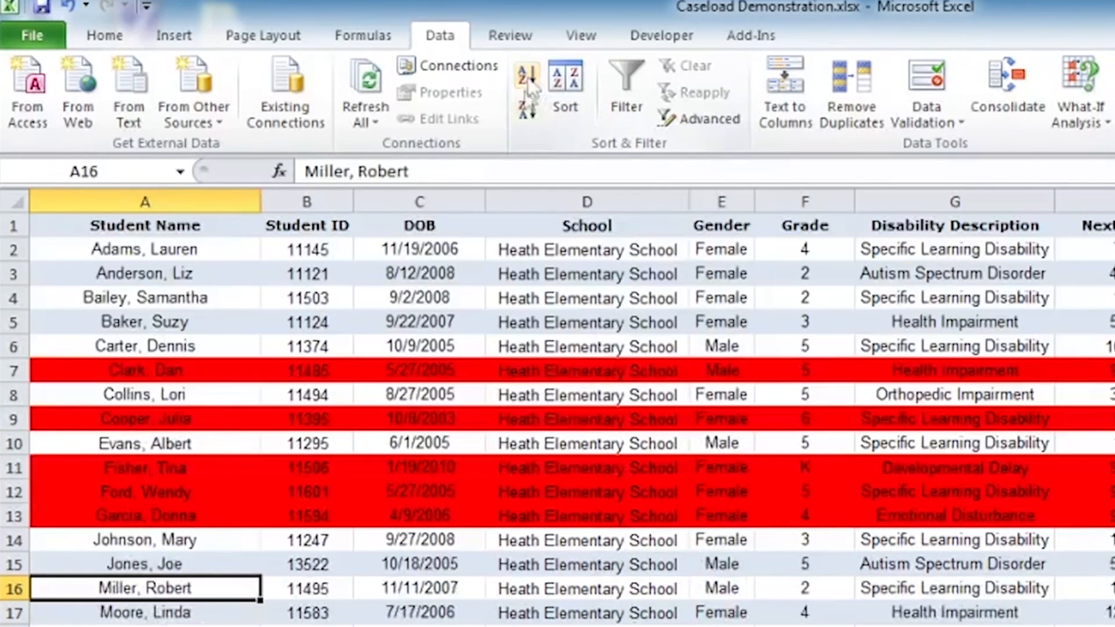
{"action": "left_click", "coordinate": [91, 250]}
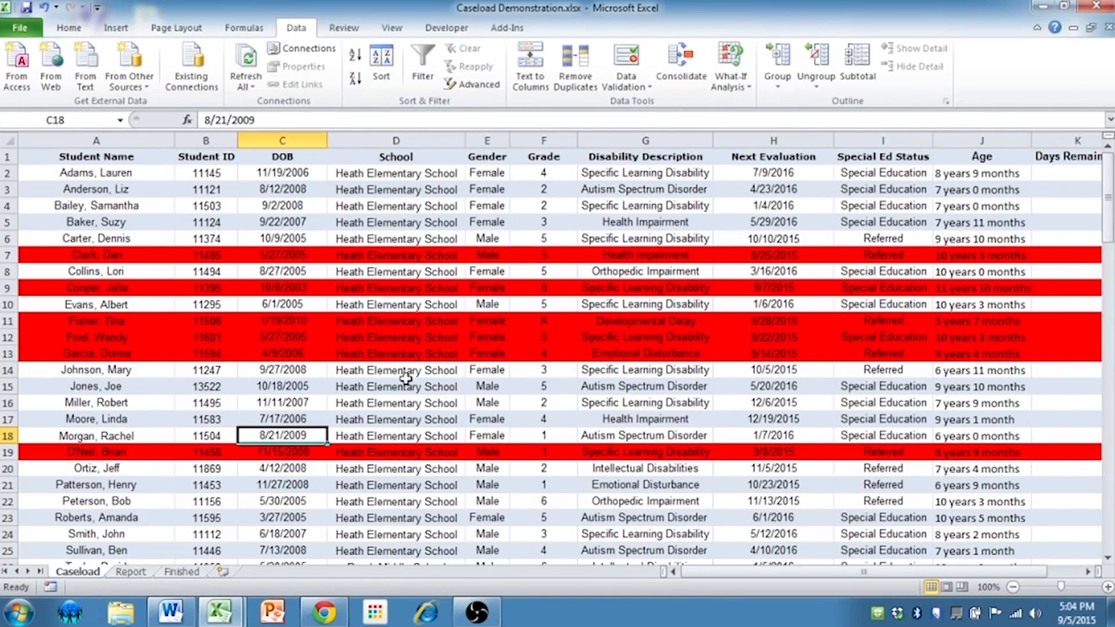
Copy the student record in row 16 of the Caseload sheet, from Student Name to Days Remaining, into the Report sheet at A3
{"action": "left_click", "coordinate": [116, 399]}
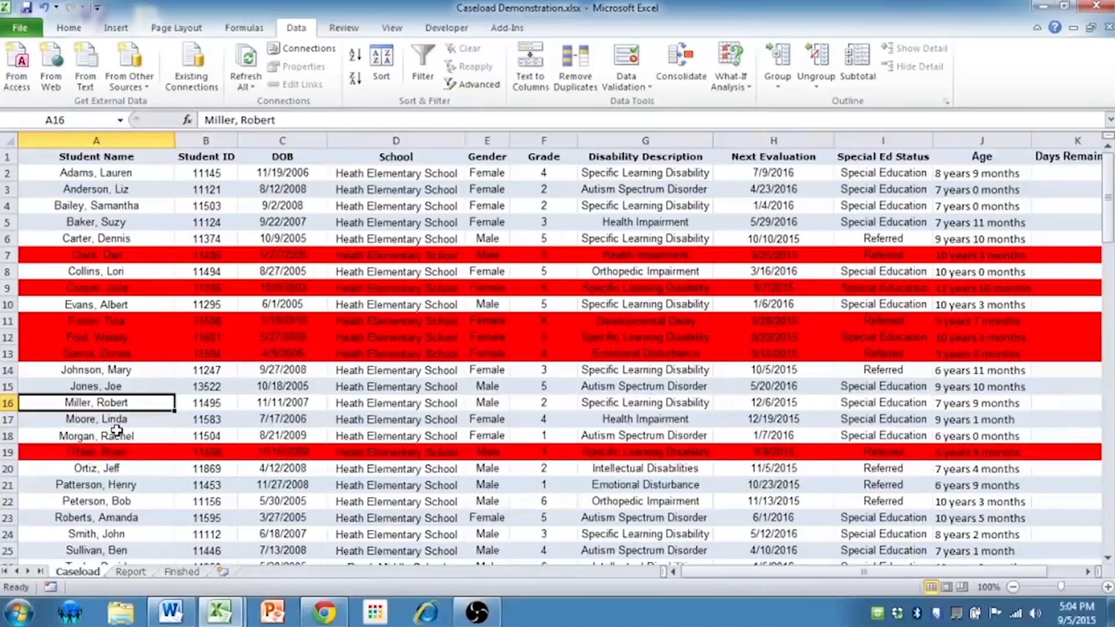
{"action": "key", "text": "ctrl+shift+Right"}
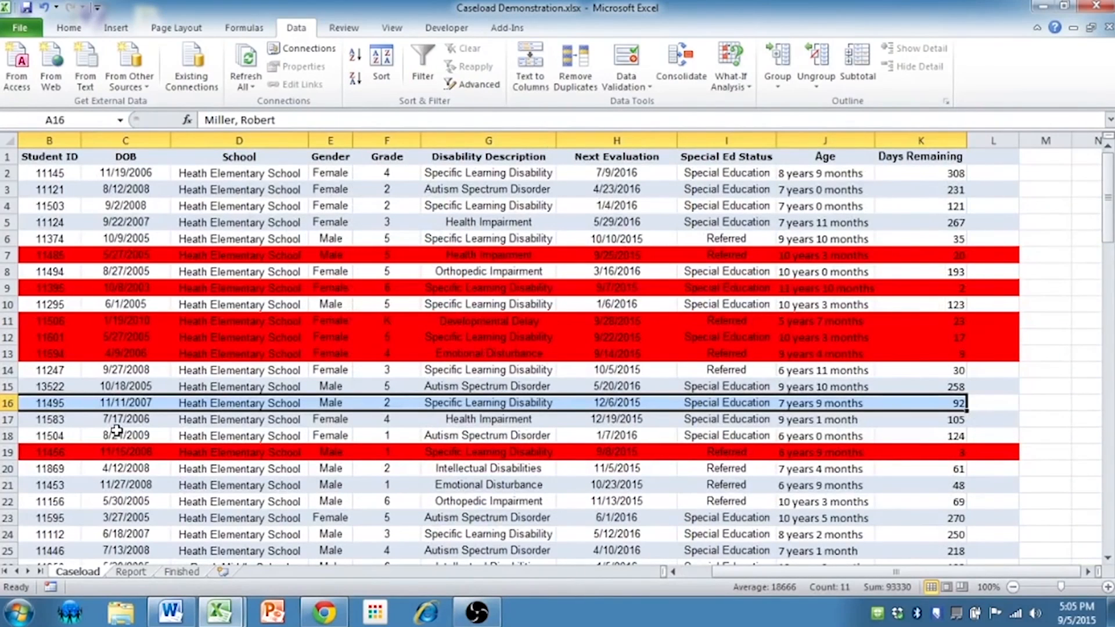
{"action": "key", "text": "ctrl+c"}
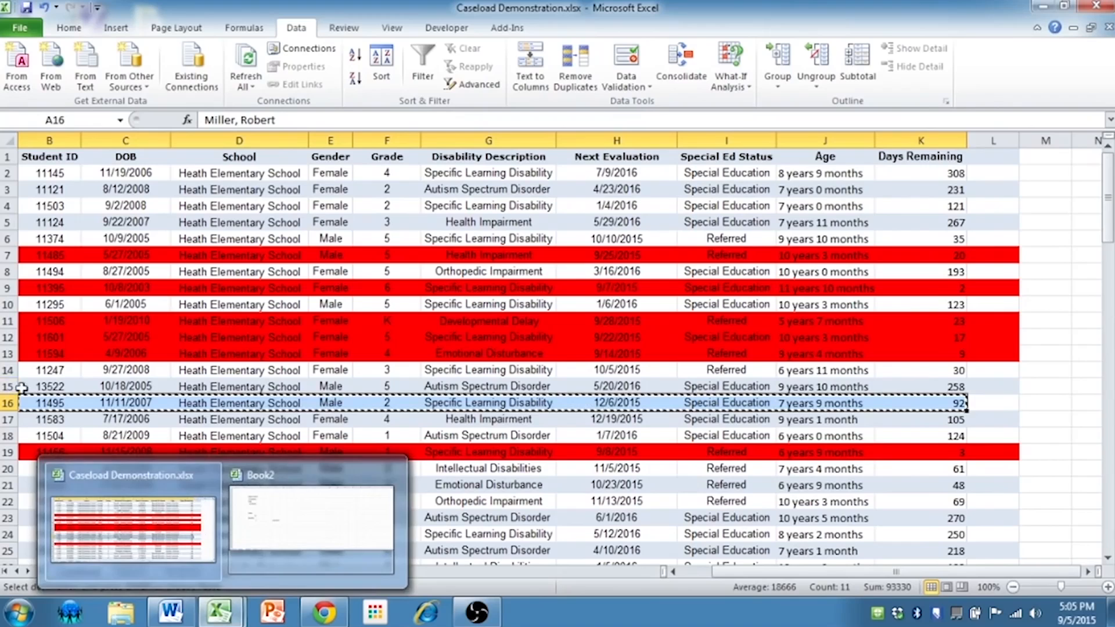
{"action": "left_click", "coordinate": [137, 572]}
{"action": "left_click", "coordinate": [60, 190]}
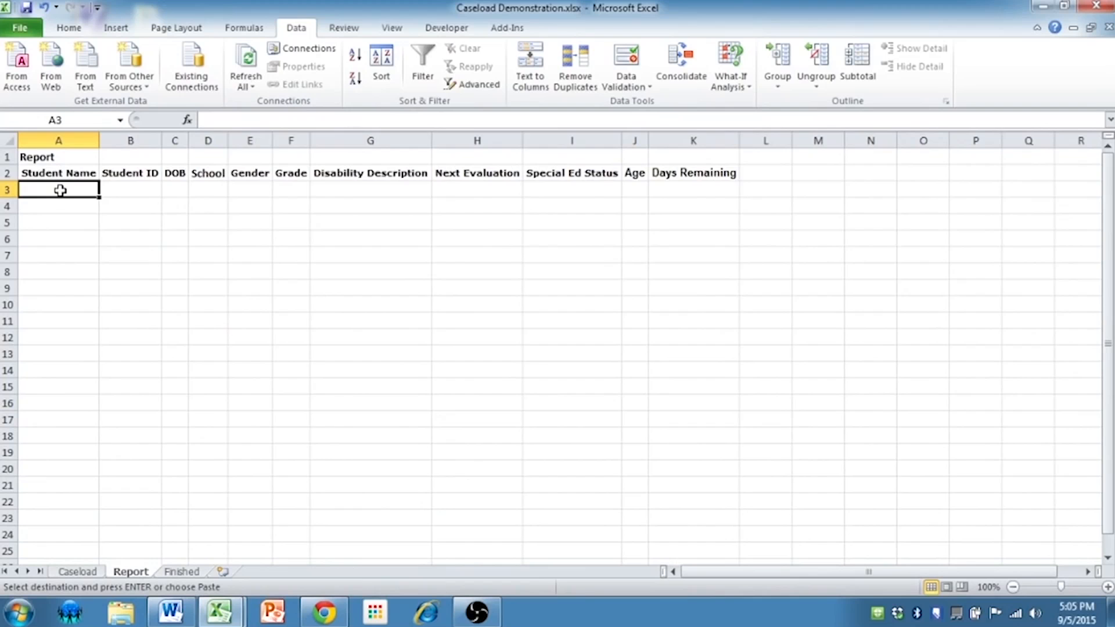
{"action": "key", "text": "ctrl+v"}
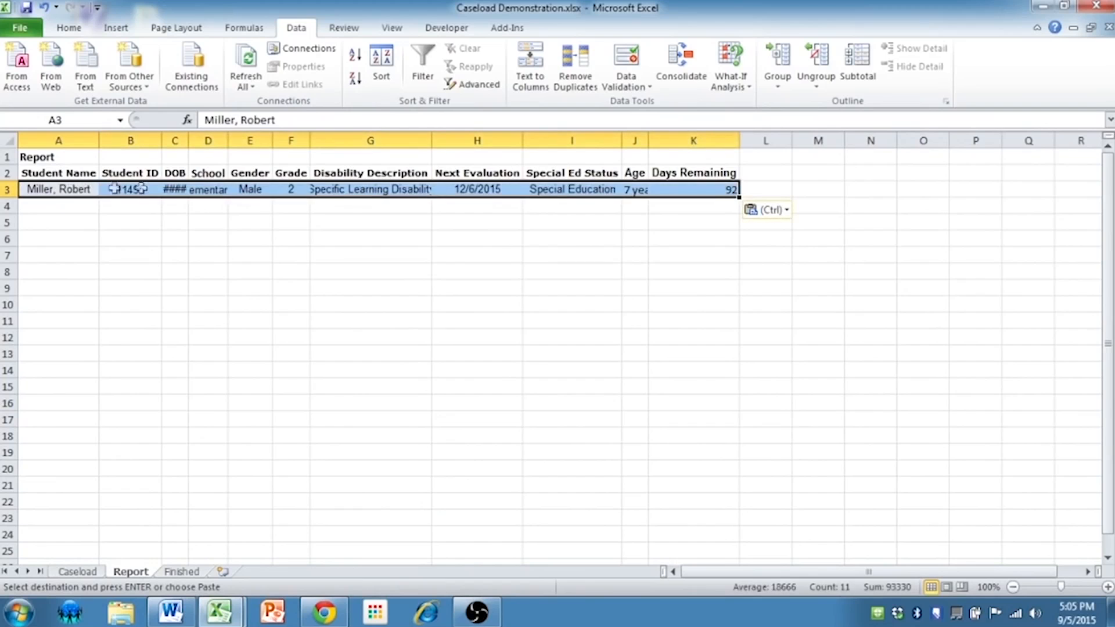
Widen the DOB, Disability Description and Age columns on the Report sheet so their contents fit
{"action": "double_click", "coordinate": [188, 141]}
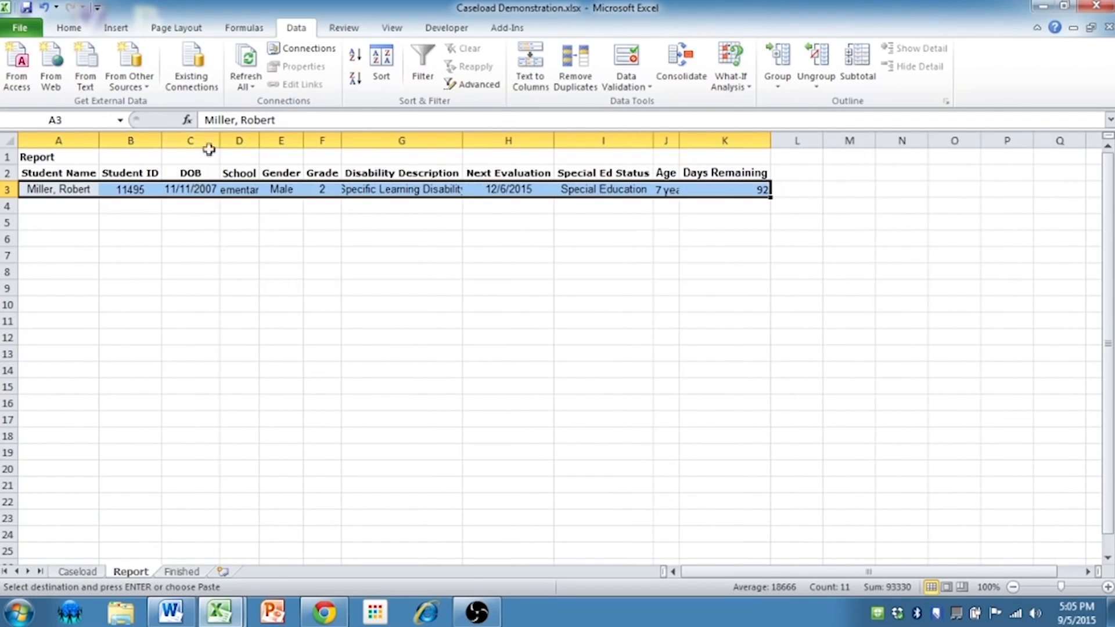
{"action": "left_click_drag", "start_coordinate": [217, 142], "coordinate": [228, 142]}
{"action": "left_click", "coordinate": [186, 188]}
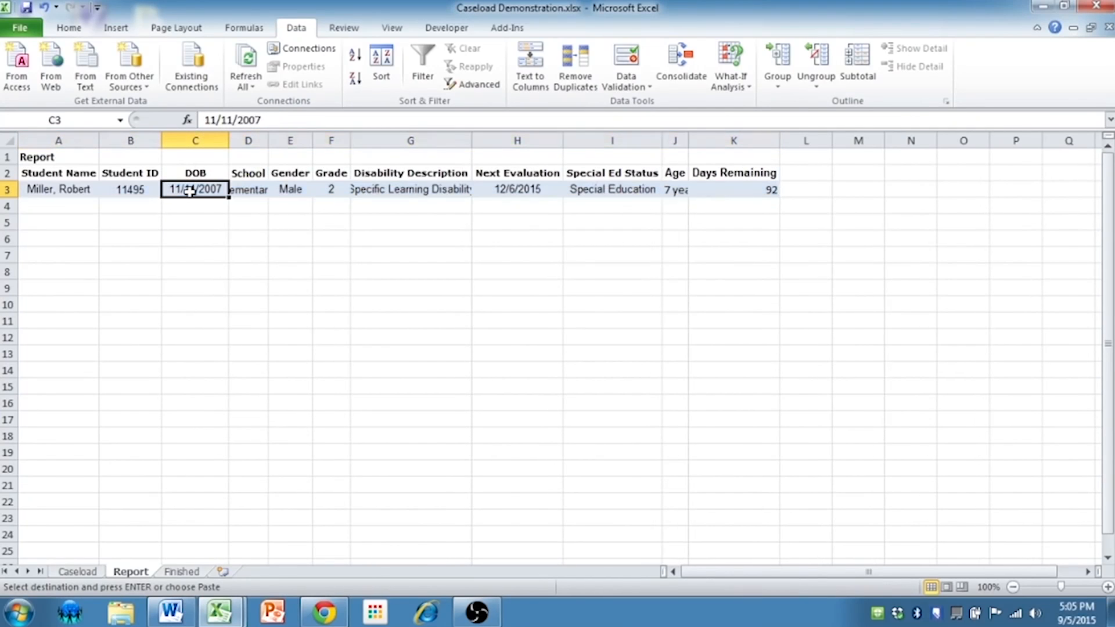
{"action": "double_click", "coordinate": [475, 147]}
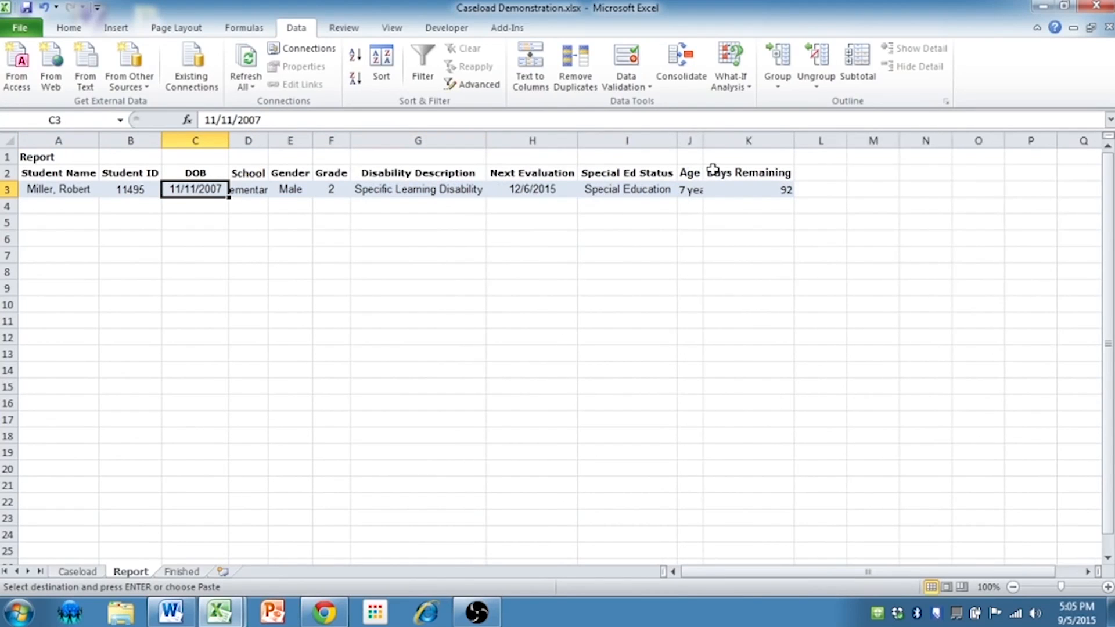
{"action": "double_click", "coordinate": [706, 144]}
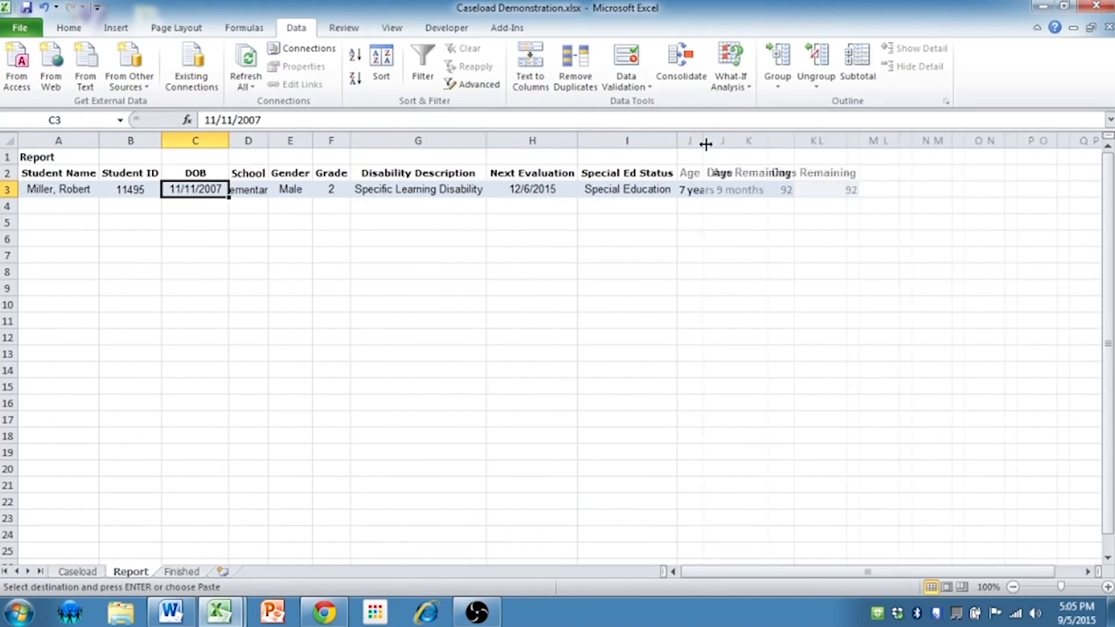
Open the Word document Fake Report.docx from the desktop and update it with the data from its linked files
{"action": "left_click", "coordinate": [1044, 7]}
{"action": "double_click", "coordinate": [150, 371]}
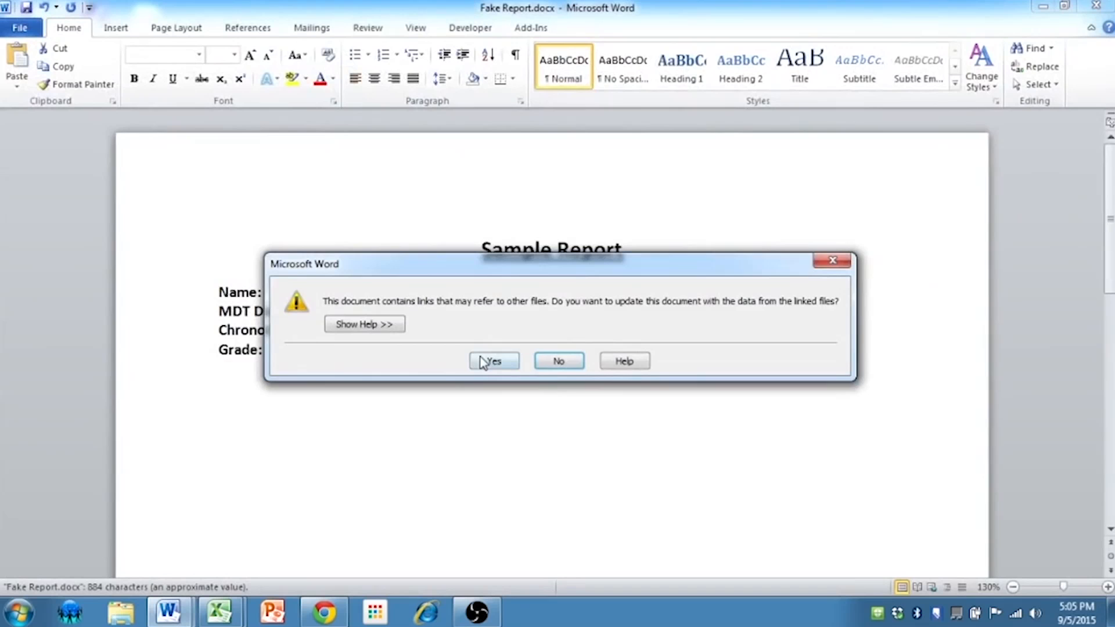
{"action": "left_click", "coordinate": [489, 361]}
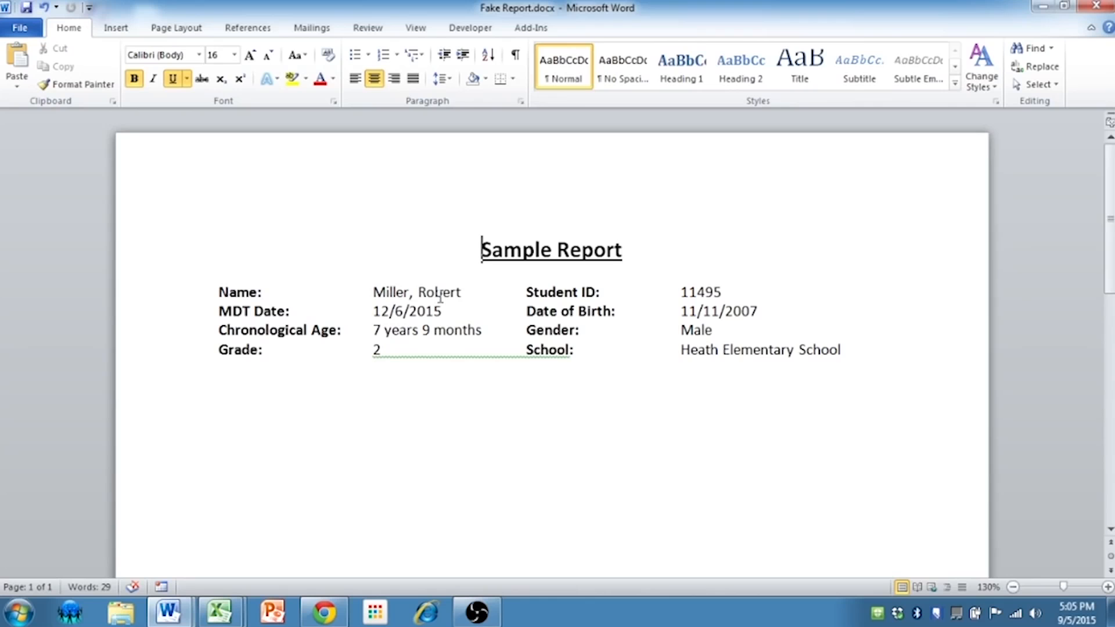
Compare the student record on Excel's Report sheet with each linked field in the Word report, from Student ID through Name
{"action": "mouse_move", "coordinate": [220, 611]}
{"action": "left_click", "coordinate": [175, 534]}
{"action": "left_click", "coordinate": [111, 189]}
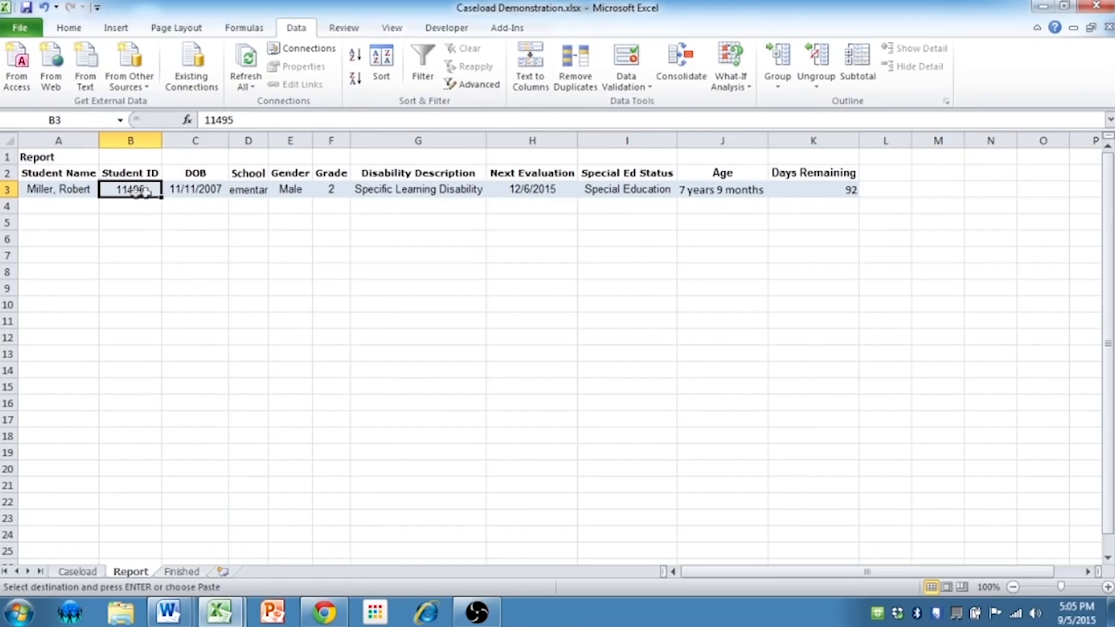
{"action": "left_click", "coordinate": [1043, 8]}
{"action": "left_click", "coordinate": [713, 298]}
{"action": "left_click", "coordinate": [703, 313]}
{"action": "left_click", "coordinate": [703, 332]}
{"action": "left_click", "coordinate": [699, 350]}
{"action": "left_click", "coordinate": [375, 348]}
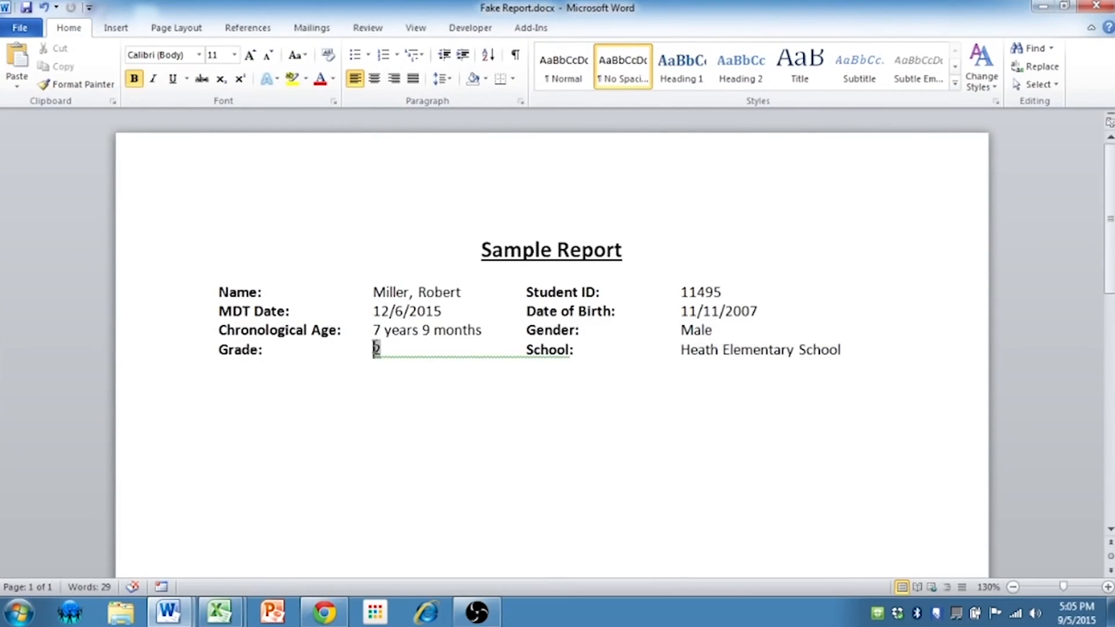
{"action": "left_click", "coordinate": [382, 329]}
{"action": "left_click", "coordinate": [391, 308]}
{"action": "left_click", "coordinate": [390, 293]}
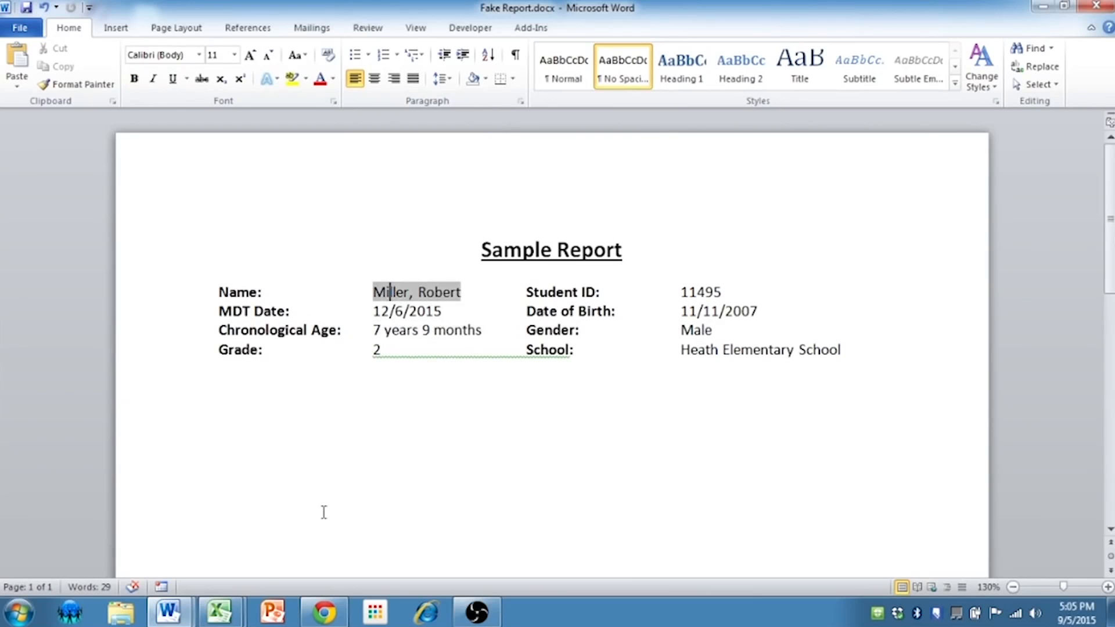
Switch to Excel, reselect the row 16 record on the Caseload sheet, and paste it over row 3 of the Report sheet
{"action": "mouse_move", "coordinate": [228, 622]}
{"action": "left_click", "coordinate": [137, 559]}
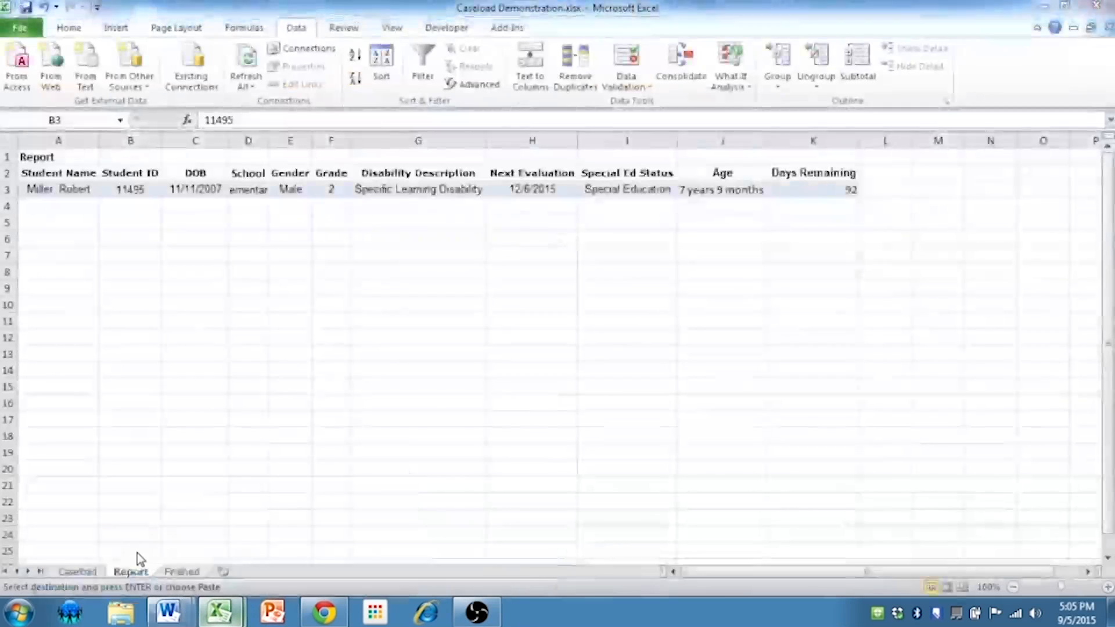
{"action": "left_click", "coordinate": [78, 572]}
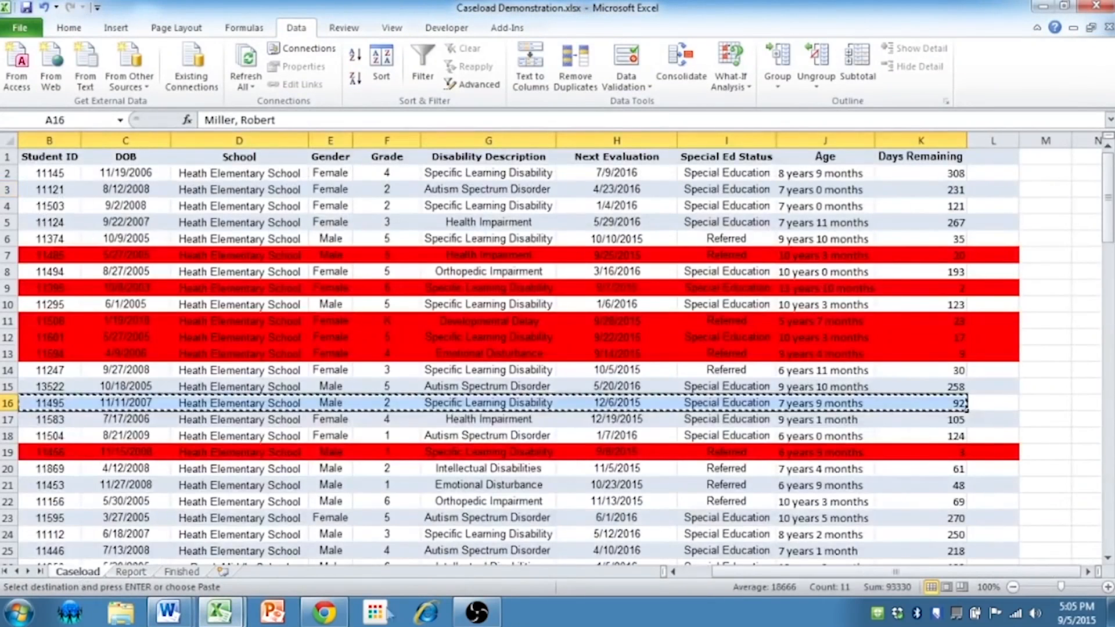
{"action": "left_click", "coordinate": [672, 572]}
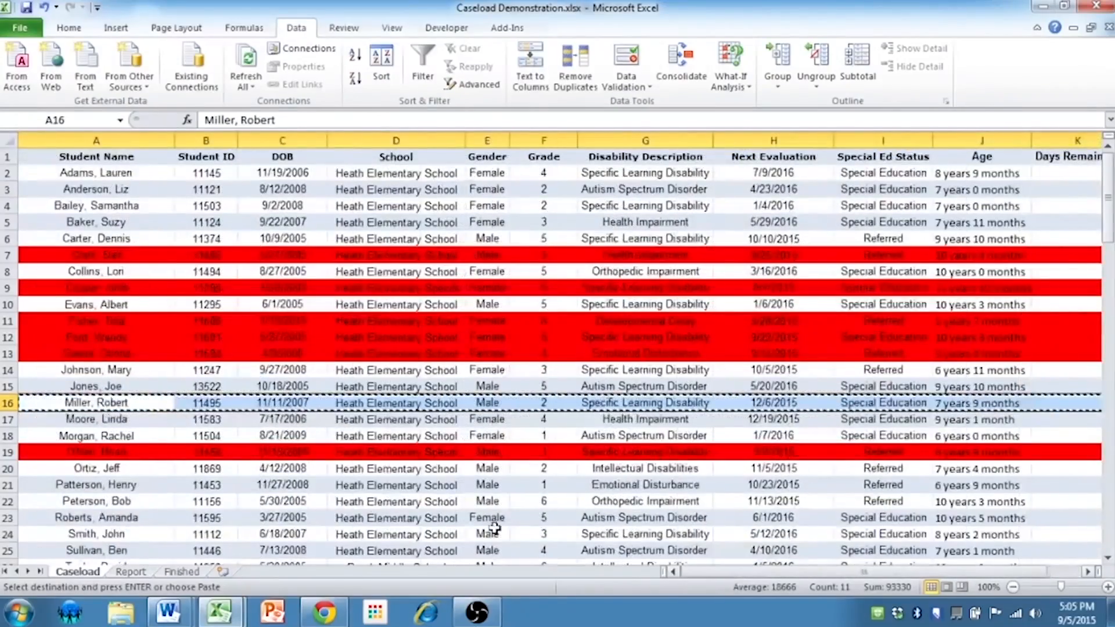
{"action": "scroll", "coordinate": [290, 476], "scroll_direction": "down", "scroll_amount": 1}
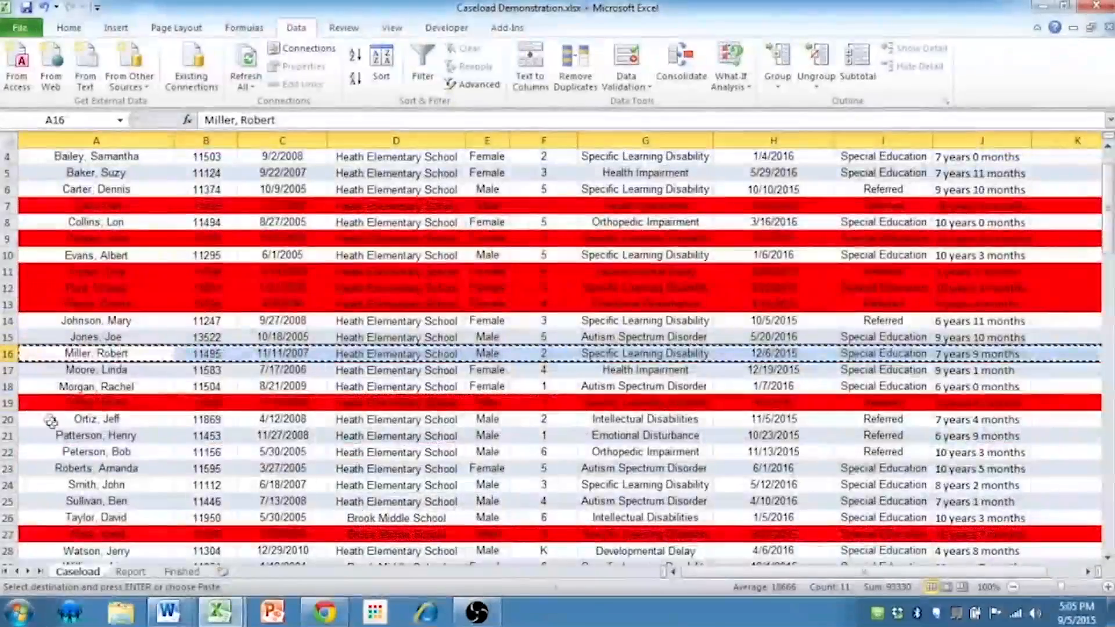
{"action": "left_click", "coordinate": [91, 486]}
{"action": "left_click", "coordinate": [139, 354]}
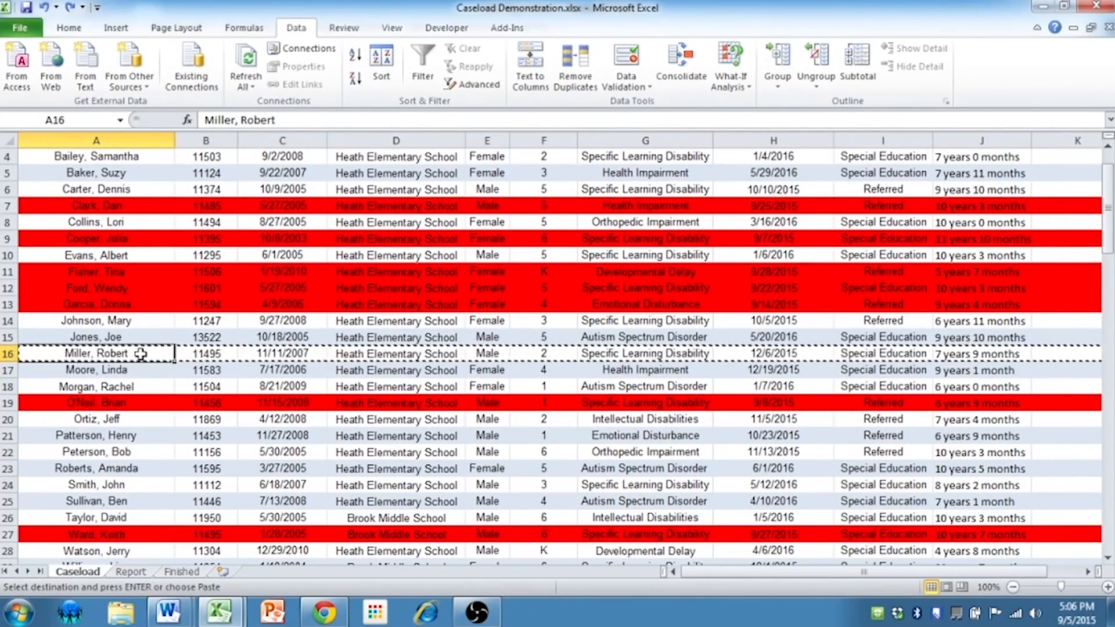
{"action": "left_click_drag", "start_coordinate": [141, 353], "coordinate": [961, 355]}
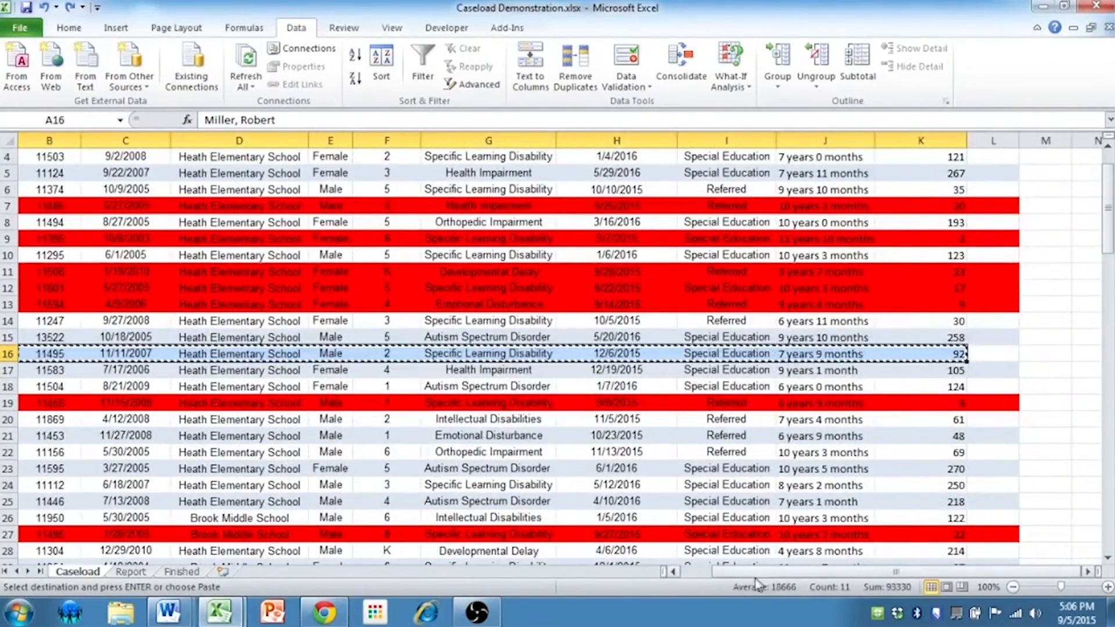
{"action": "left_click_drag", "start_coordinate": [767, 576], "coordinate": [732, 576]}
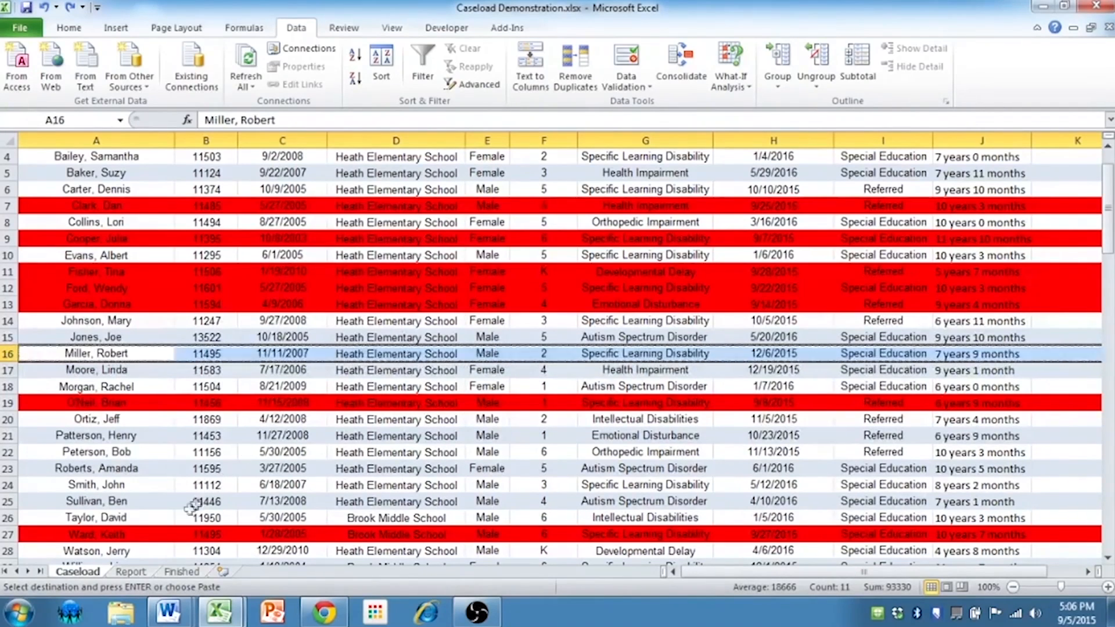
{"action": "left_click", "coordinate": [132, 572]}
{"action": "left_click", "coordinate": [42, 193]}
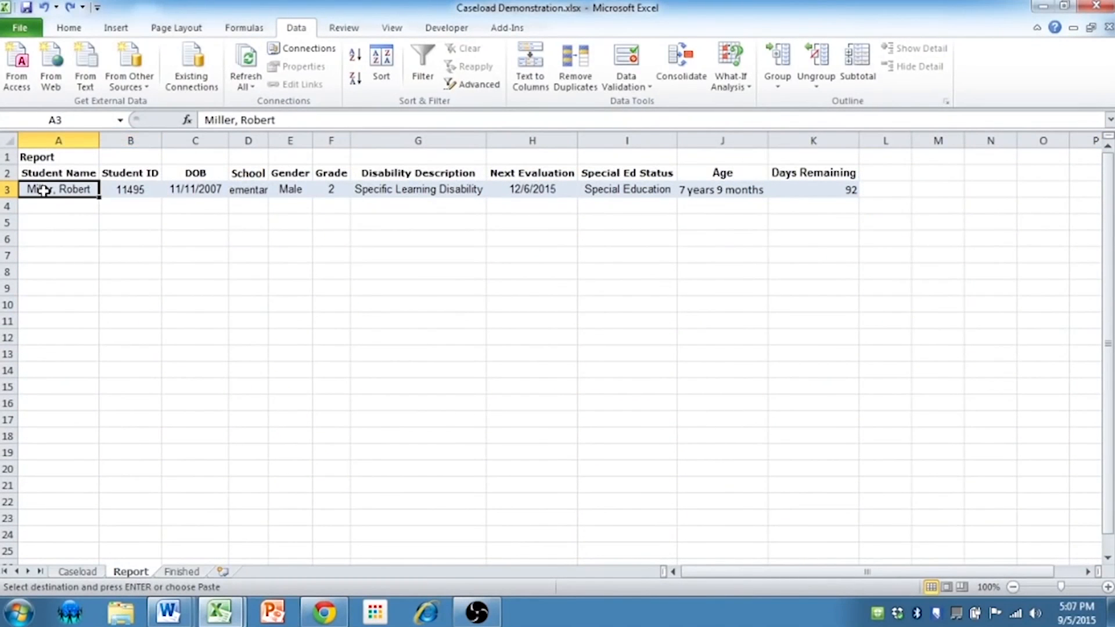
{"action": "key", "text": "ctrl+v"}
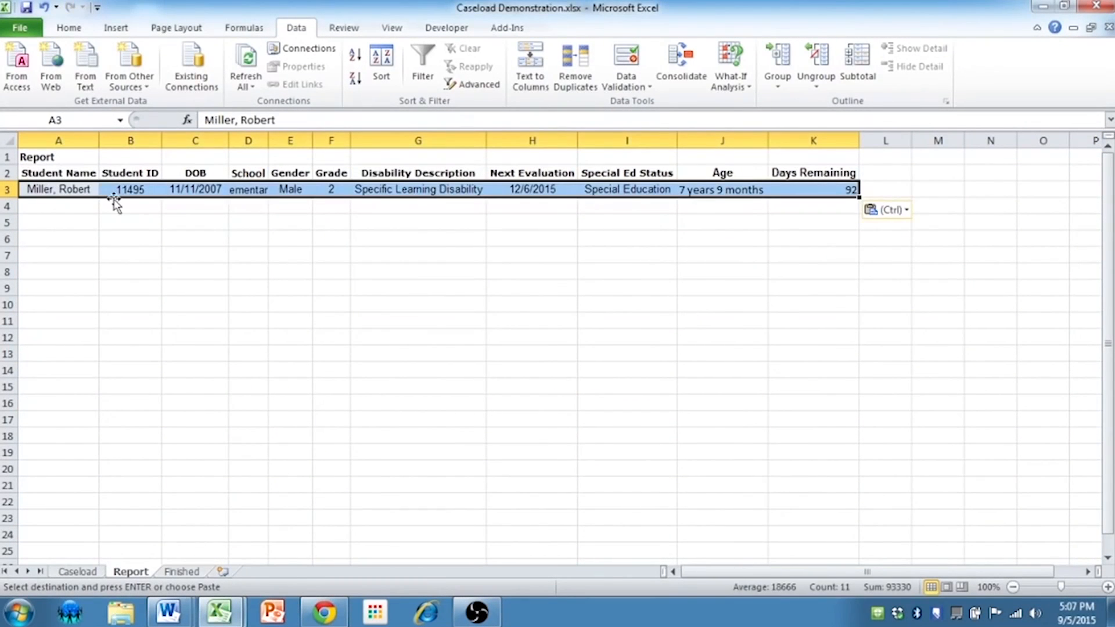
Copy the row 12 student record from the Caseload sheet and paste it over row 3 of the Report sheet
{"action": "left_click", "coordinate": [78, 571]}
{"action": "left_click", "coordinate": [100, 291]}
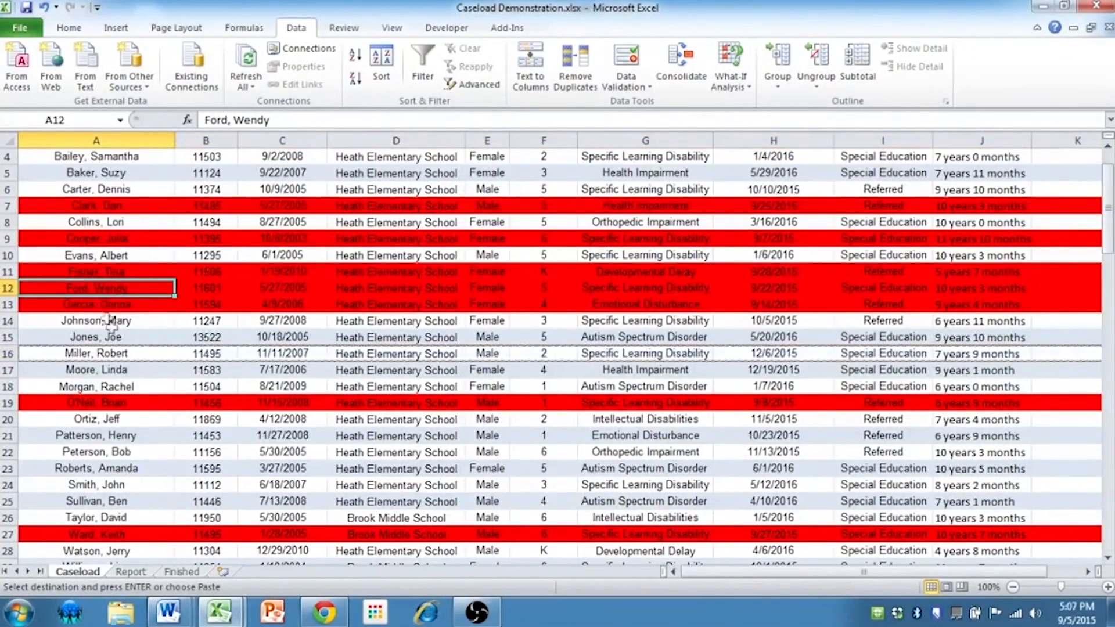
{"action": "key", "text": "ctrl+shift+Right"}
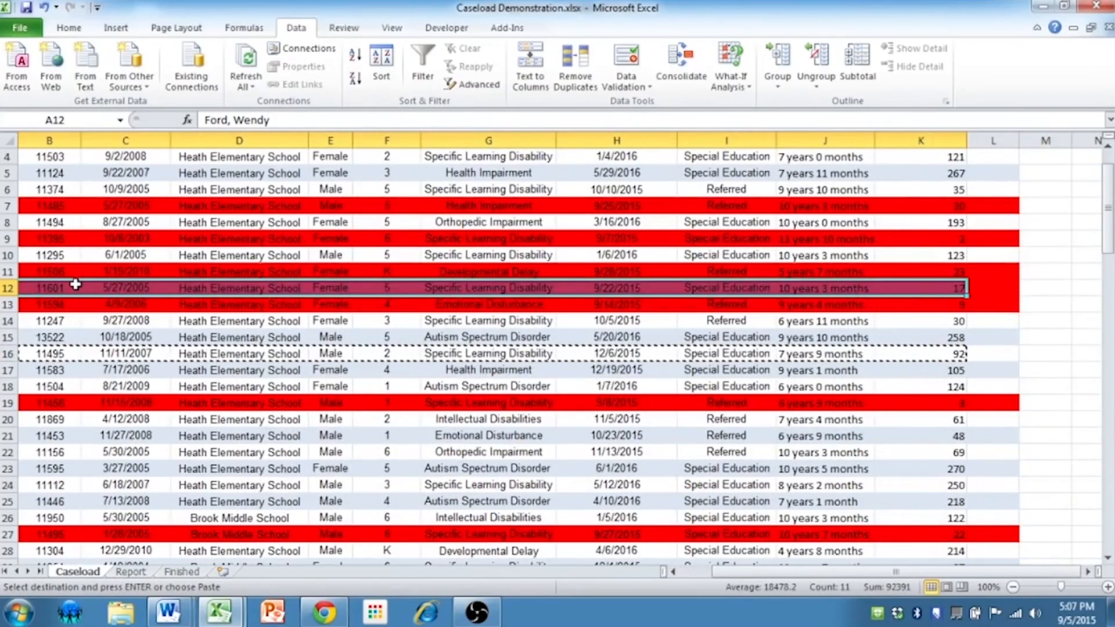
{"action": "key", "text": "ctrl+c"}
{"action": "left_click", "coordinate": [130, 571]}
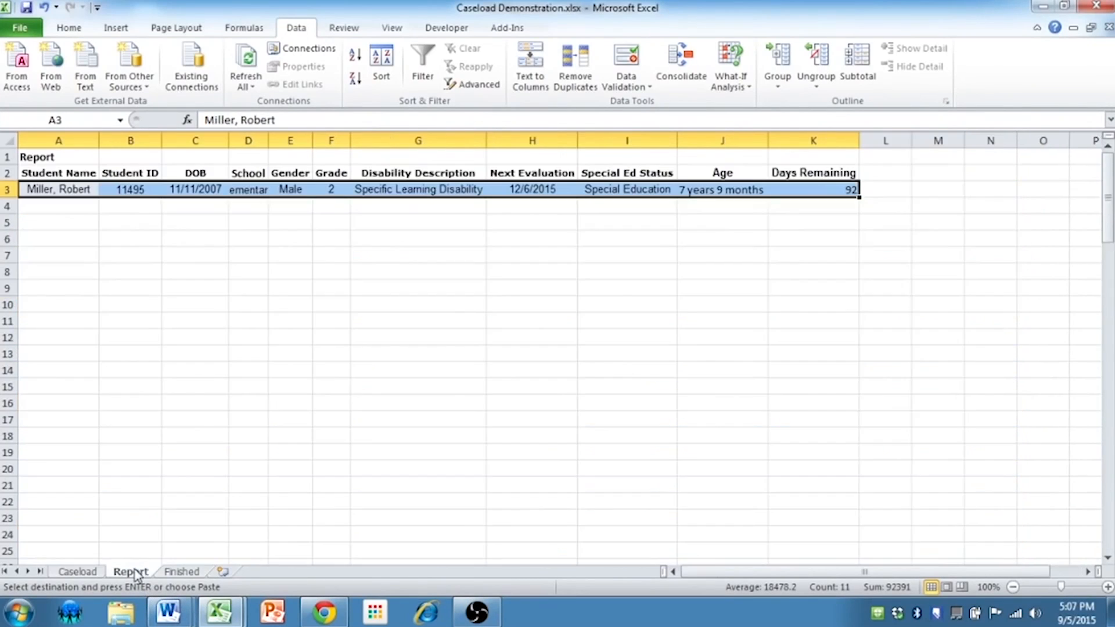
{"action": "left_click", "coordinate": [60, 192]}
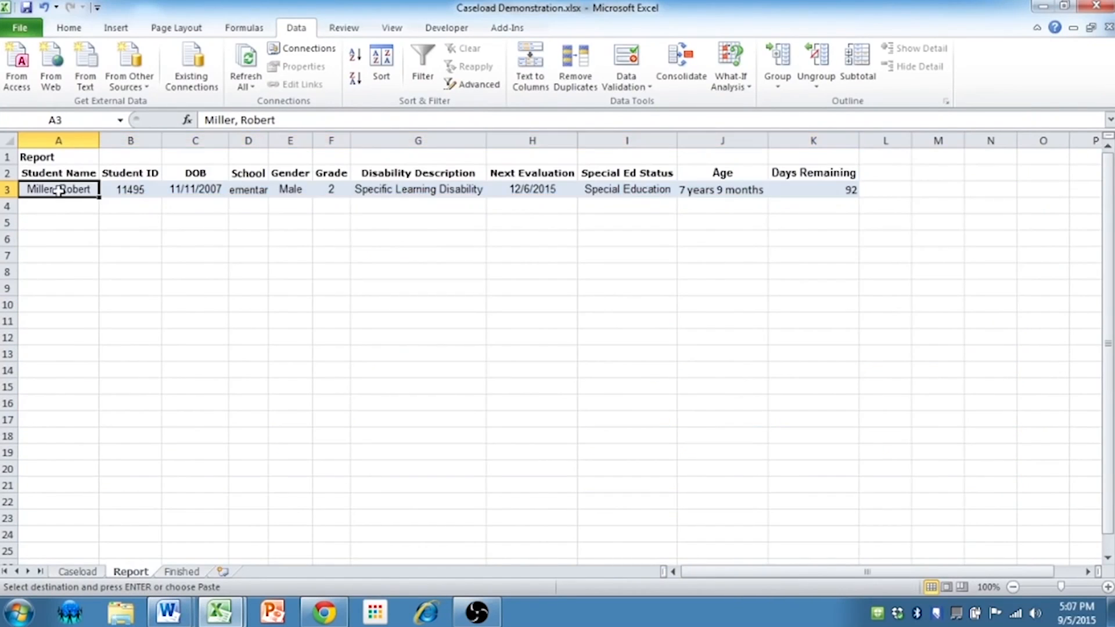
{"action": "key", "text": "ctrl+v"}
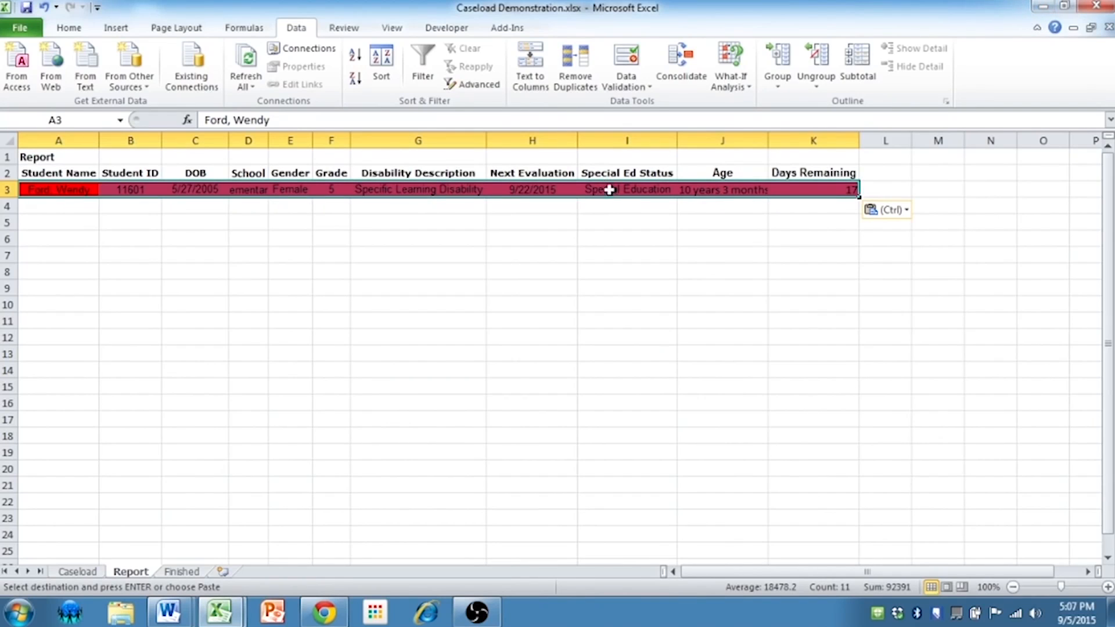
Copy the Student Name cell A3 from the Report sheet, switch to Fake Report.docx in Word, and delete the existing Name value
{"action": "left_click", "coordinate": [76, 193]}
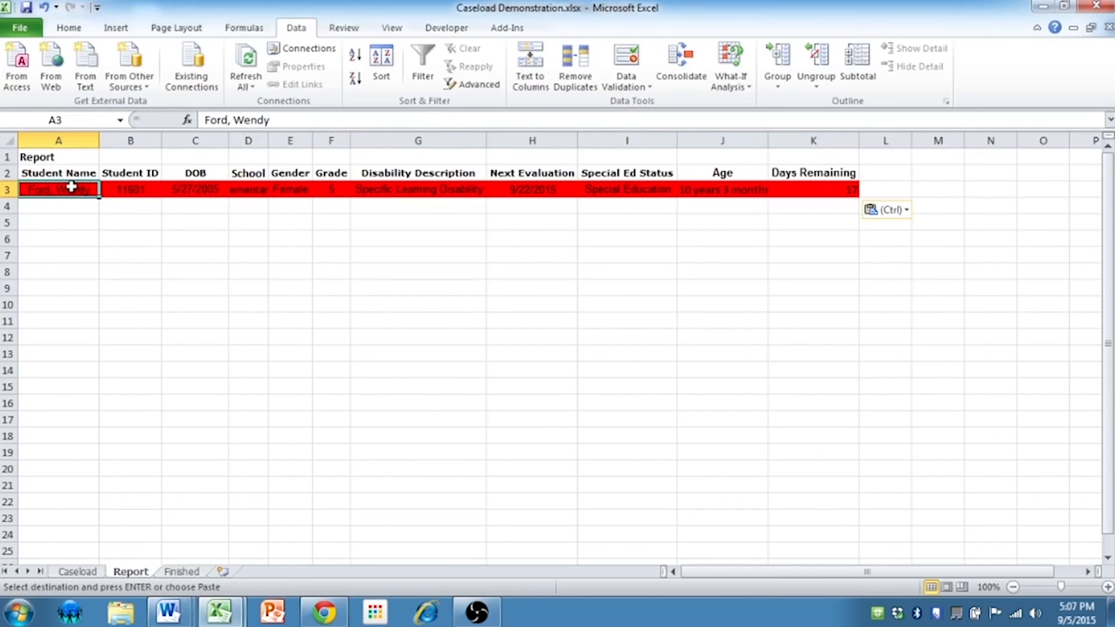
{"action": "key", "text": "ctrl+c"}
{"action": "mouse_move", "coordinate": [165, 619]}
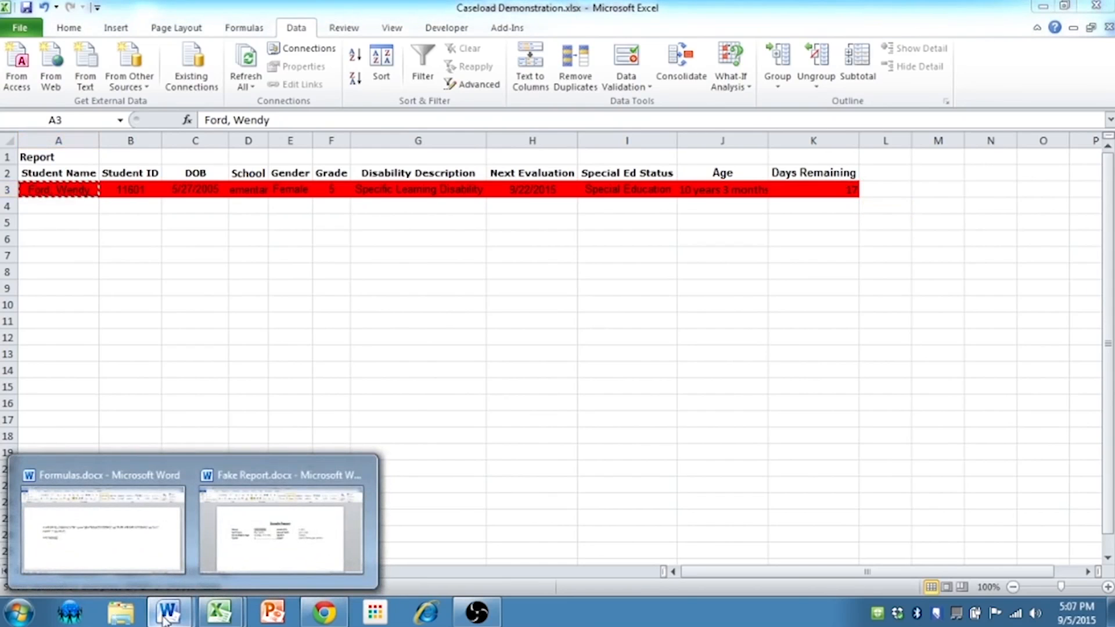
{"action": "left_click", "coordinate": [270, 552]}
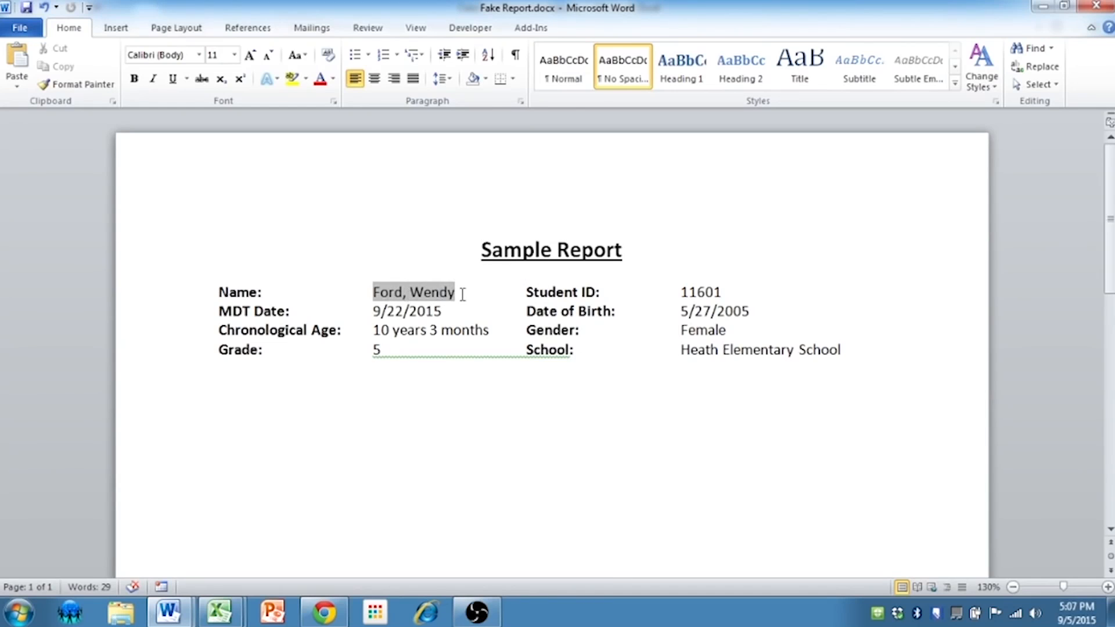
{"action": "left_click_drag", "start_coordinate": [464, 289], "coordinate": [387, 289]}
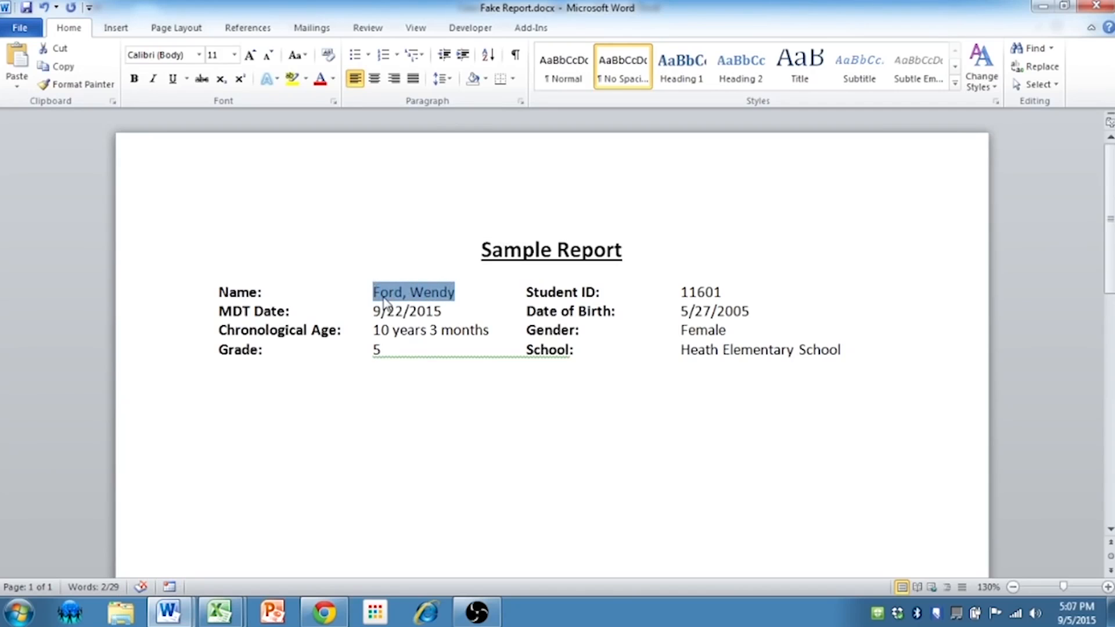
{"action": "key", "text": "Delete"}
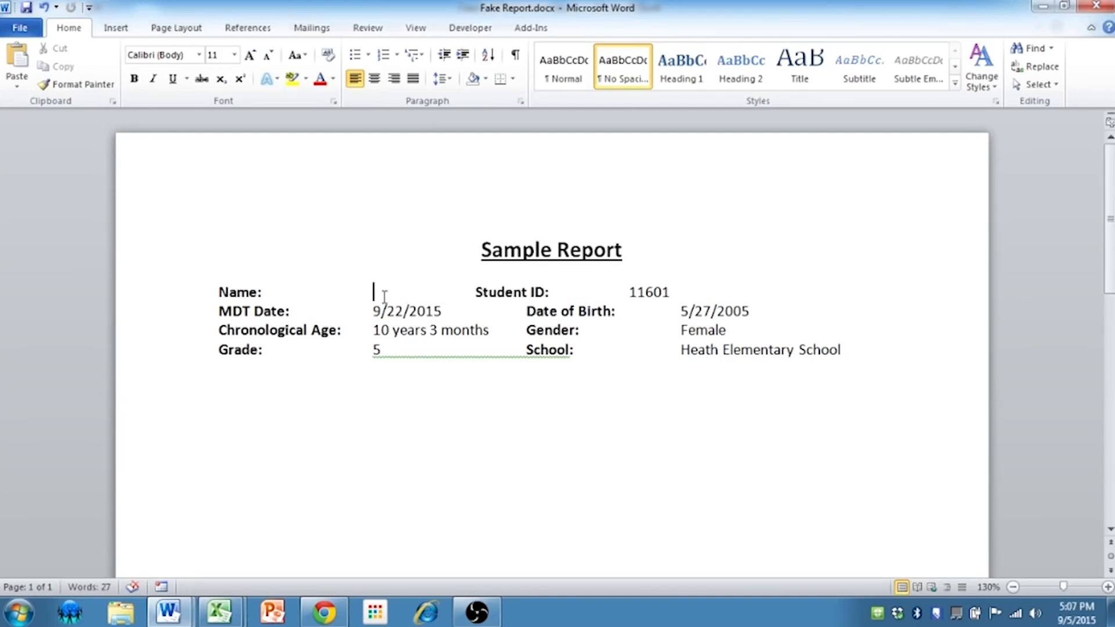
Paste the copied student name into the Name field as a link in Unformatted Text format, and check that the field is linked
{"action": "key", "text": "alt+e"}
{"action": "key", "text": "s"}
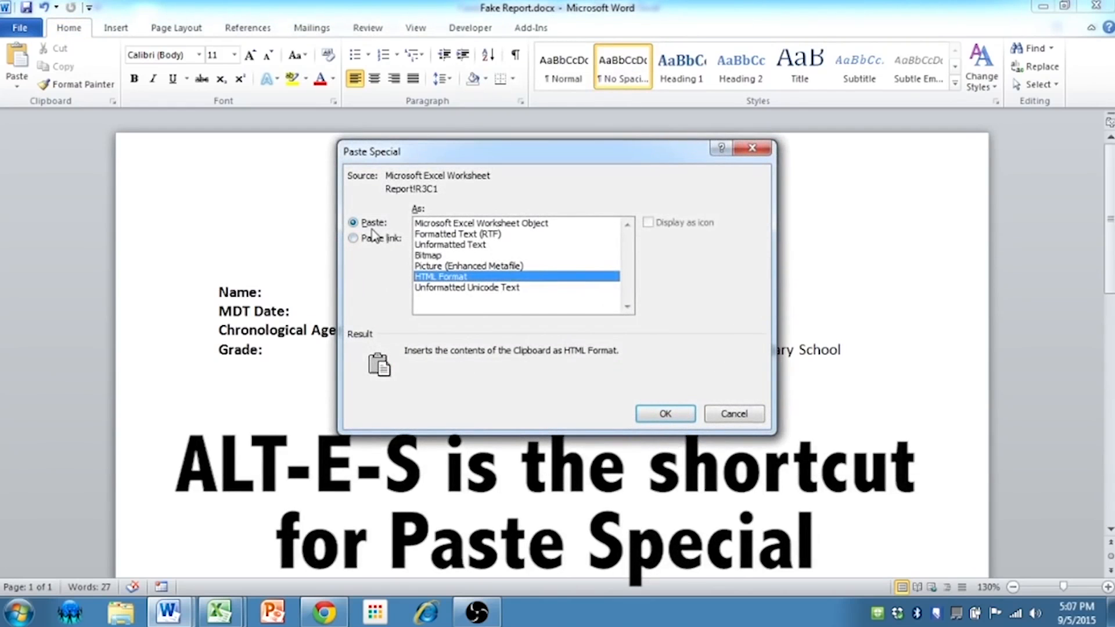
{"action": "left_click", "coordinate": [372, 238]}
{"action": "left_click", "coordinate": [423, 245]}
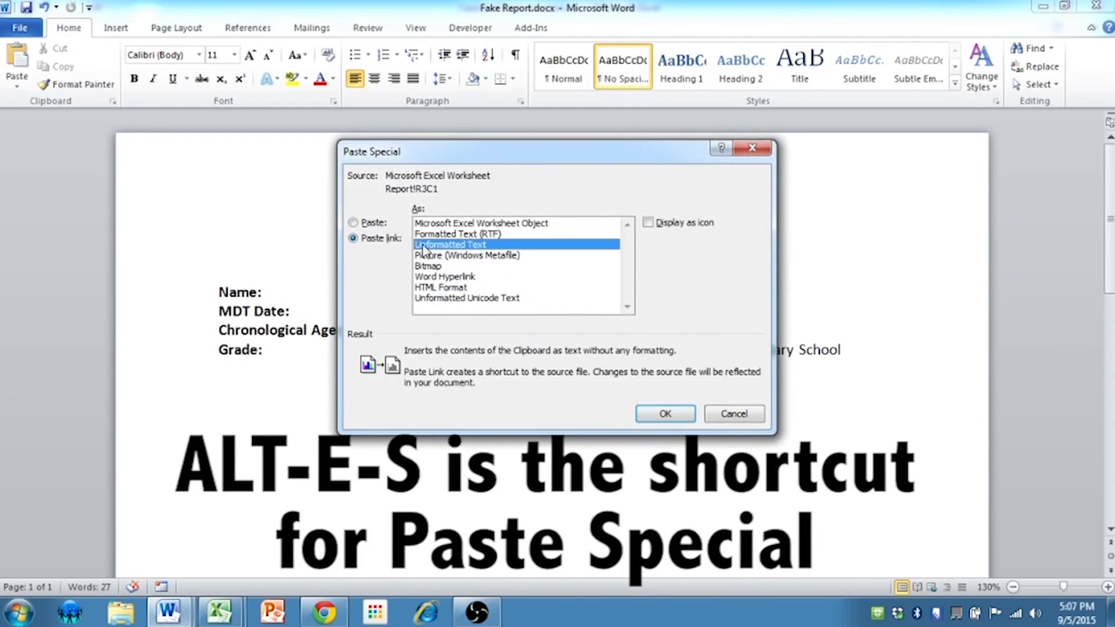
{"action": "left_click", "coordinate": [666, 412]}
{"action": "left_click", "coordinate": [418, 294]}
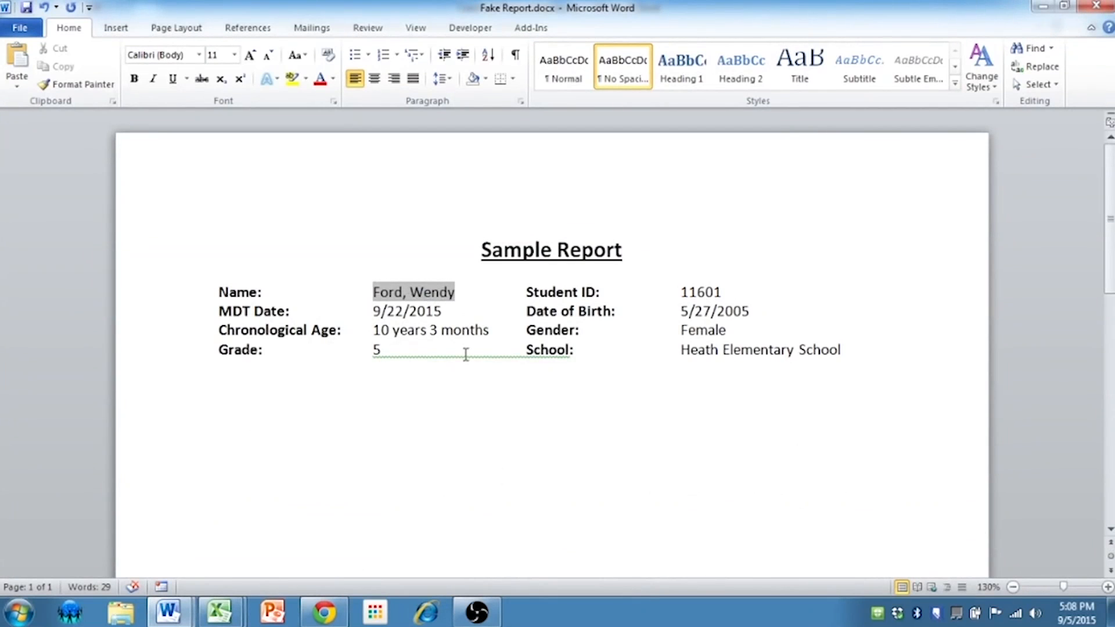
{"action": "left_click", "coordinate": [430, 378]}
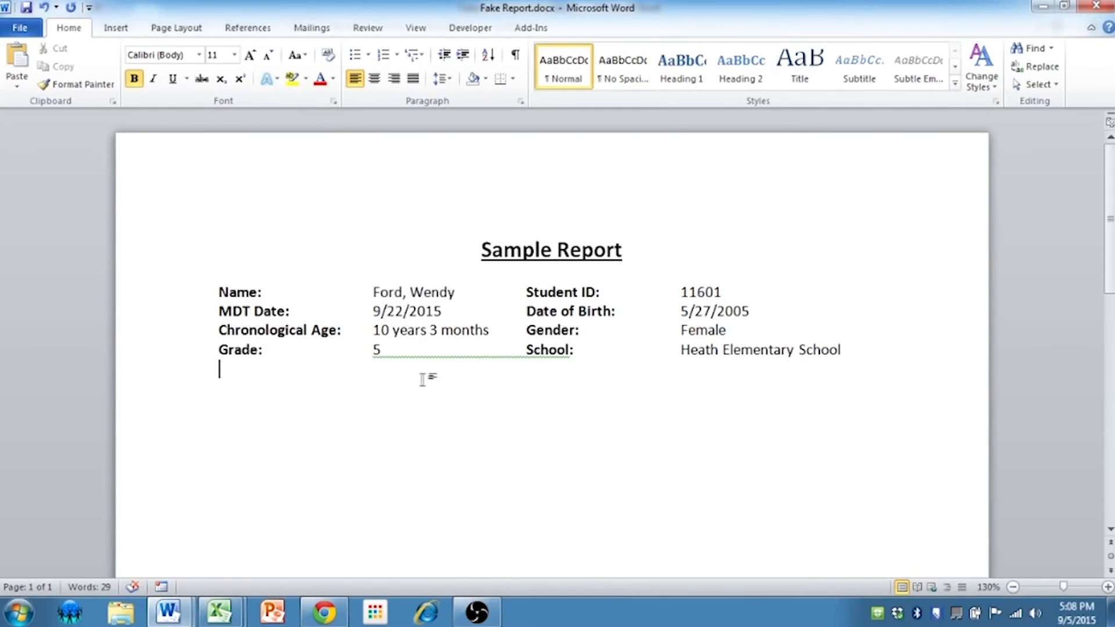
{"action": "left_click", "coordinate": [422, 294]}
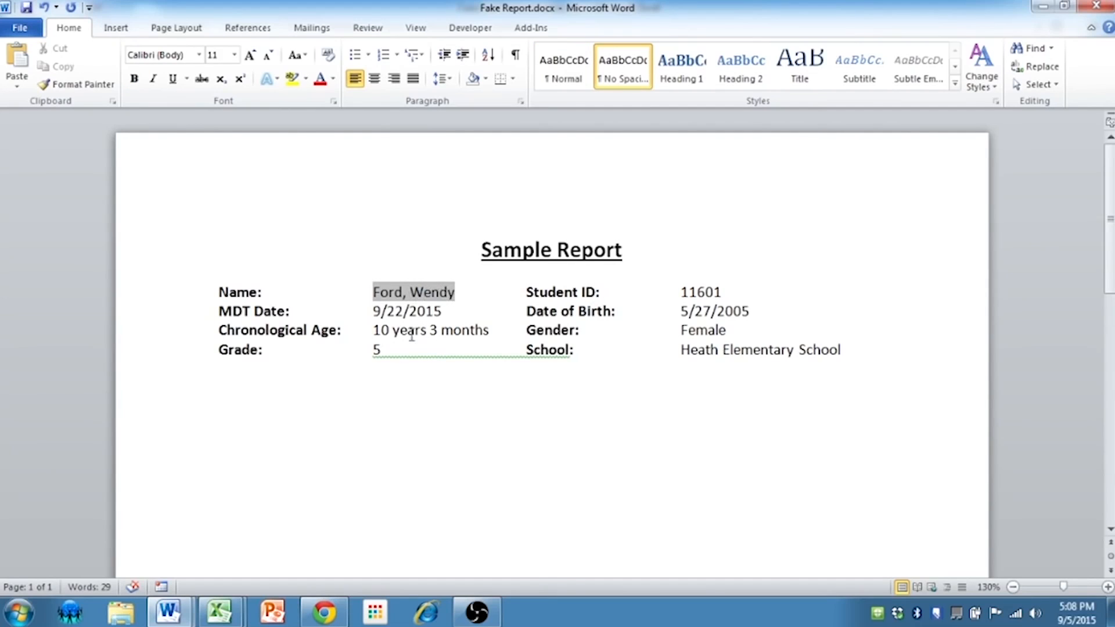
Switch to Excel, copy the DOB cell C3 from the Report sheet, and delete the existing Date of Birth value in the Word report
{"action": "mouse_move", "coordinate": [216, 615]}
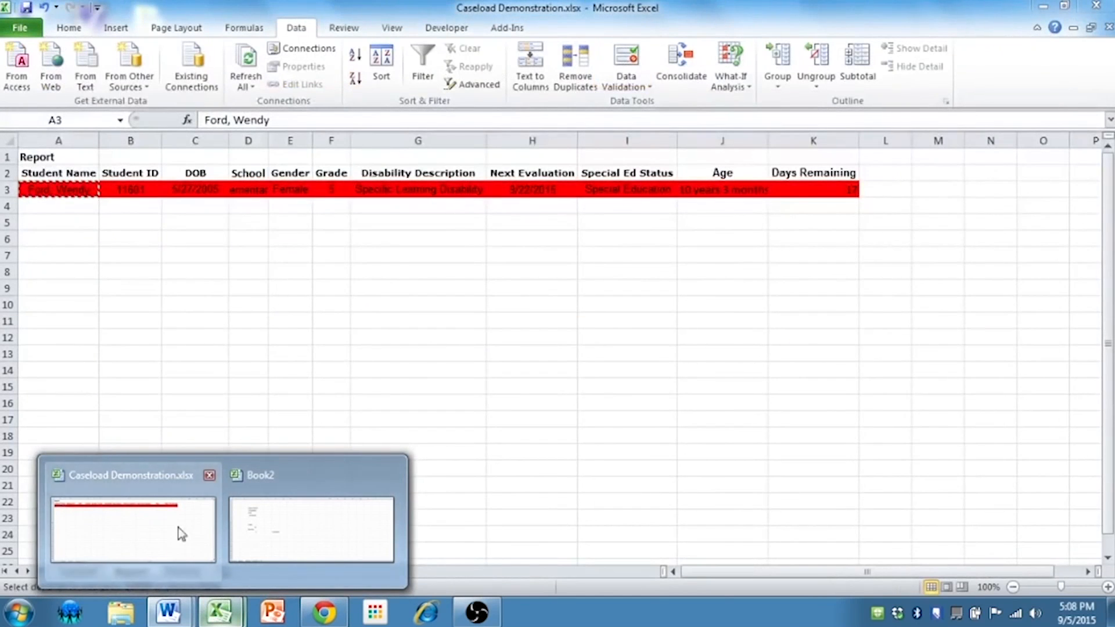
{"action": "left_click", "coordinate": [180, 531]}
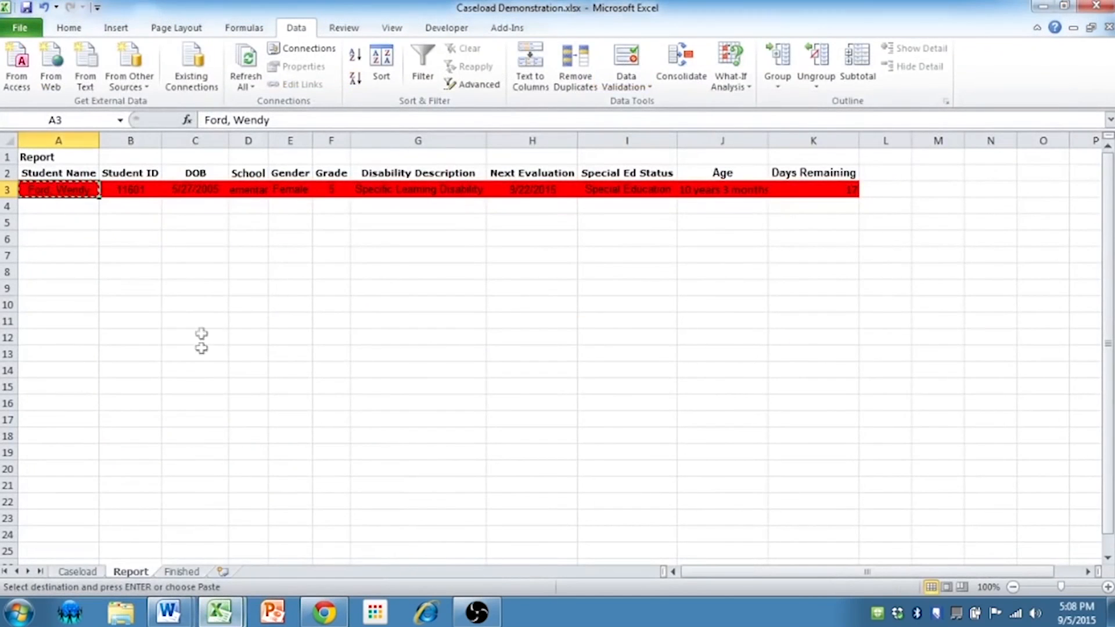
{"action": "left_click", "coordinate": [223, 256]}
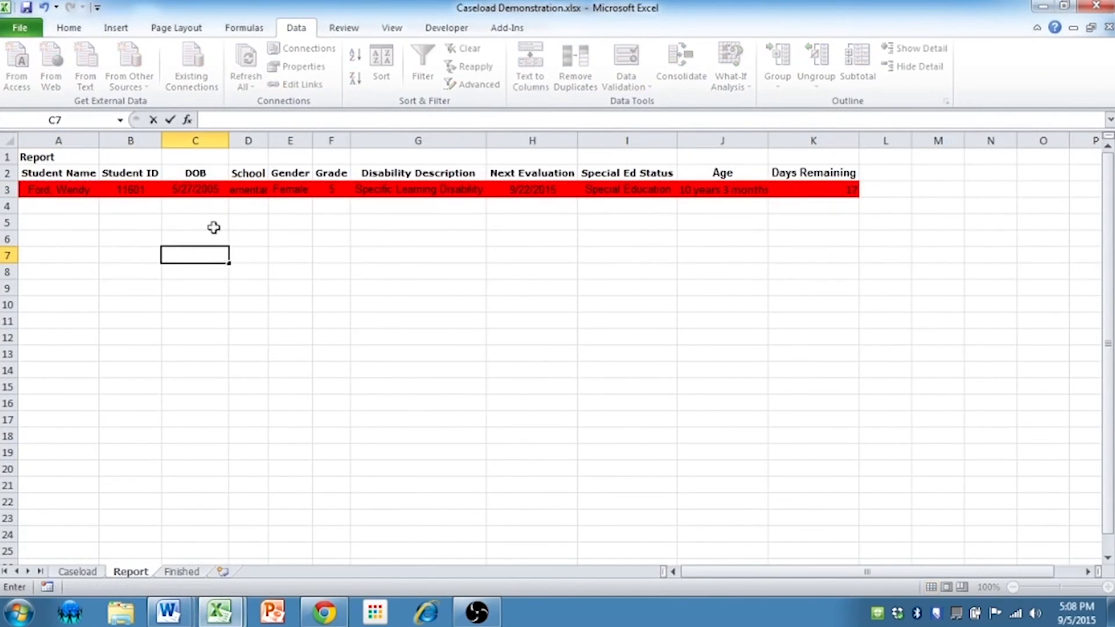
{"action": "left_click", "coordinate": [200, 190]}
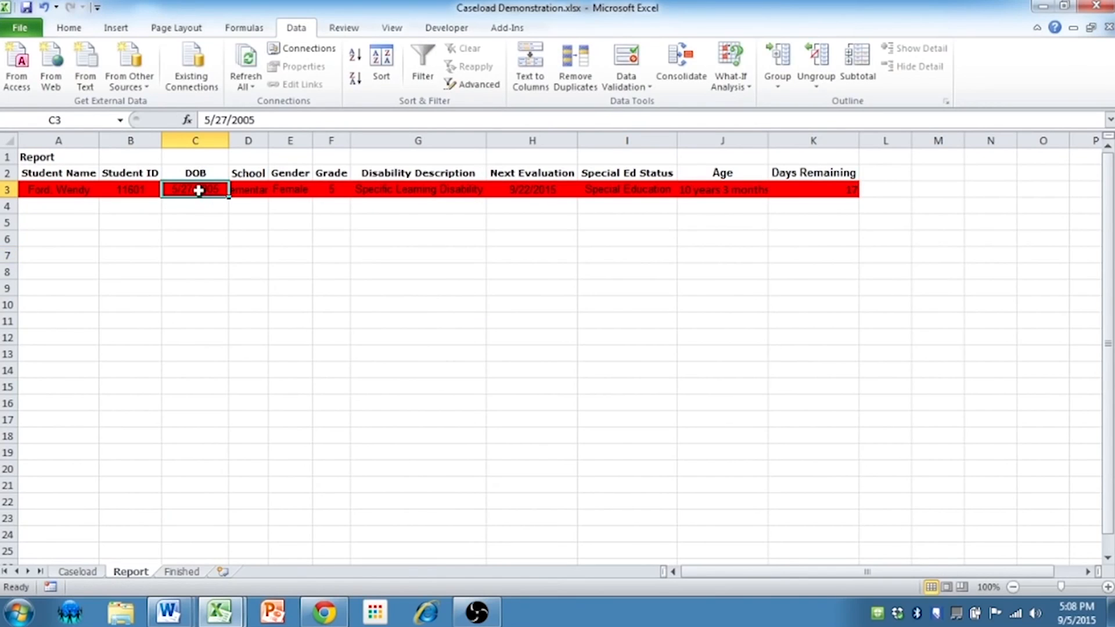
{"action": "key", "text": "ctrl+c"}
{"action": "key", "text": "alt+Tab"}
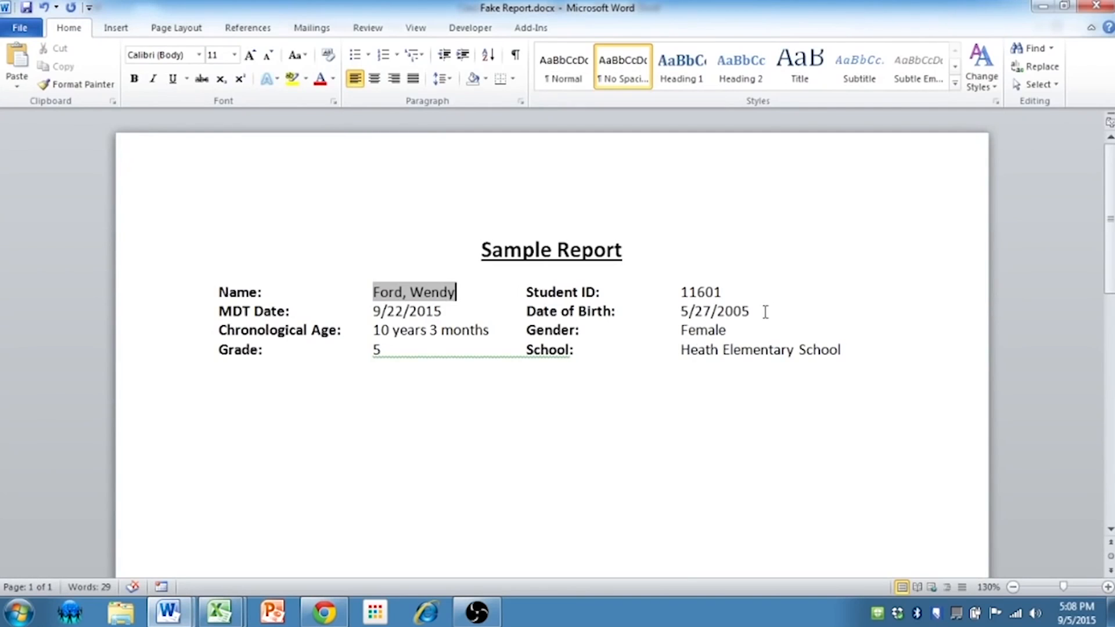
{"action": "left_click_drag", "start_coordinate": [755, 311], "coordinate": [678, 311]}
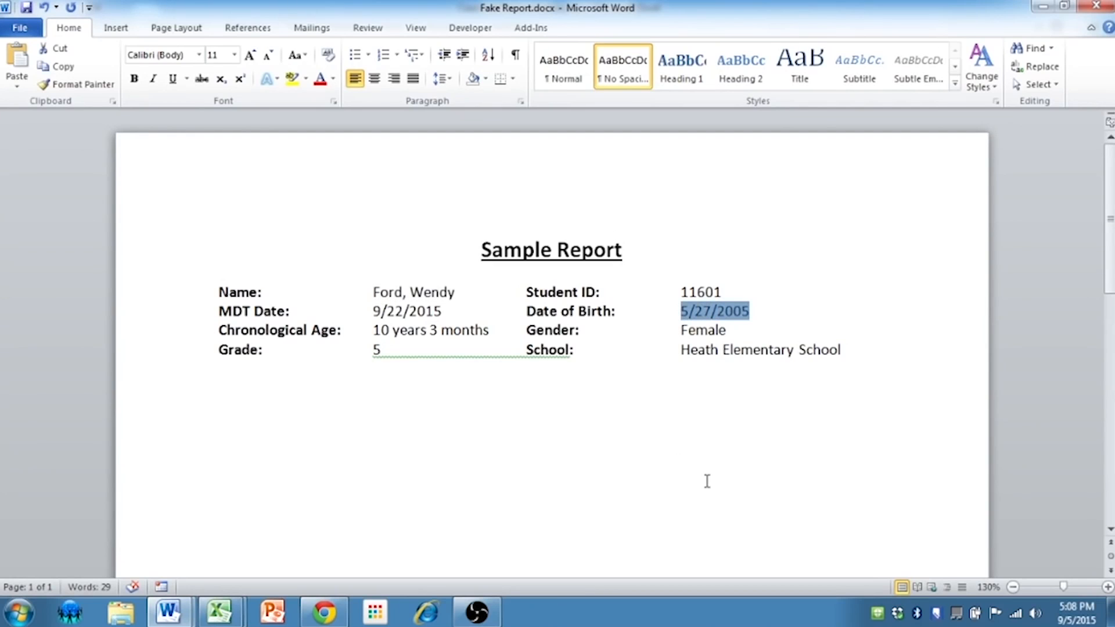
{"action": "key", "text": "Delete"}
Paste the copied DOB into the Date of Birth field as an Unformatted Text link, and check the Name, Chronological Age and MDT Date links
{"action": "key", "text": "alt+h"}
{"action": "key", "text": "v"}
{"action": "key", "text": "s"}
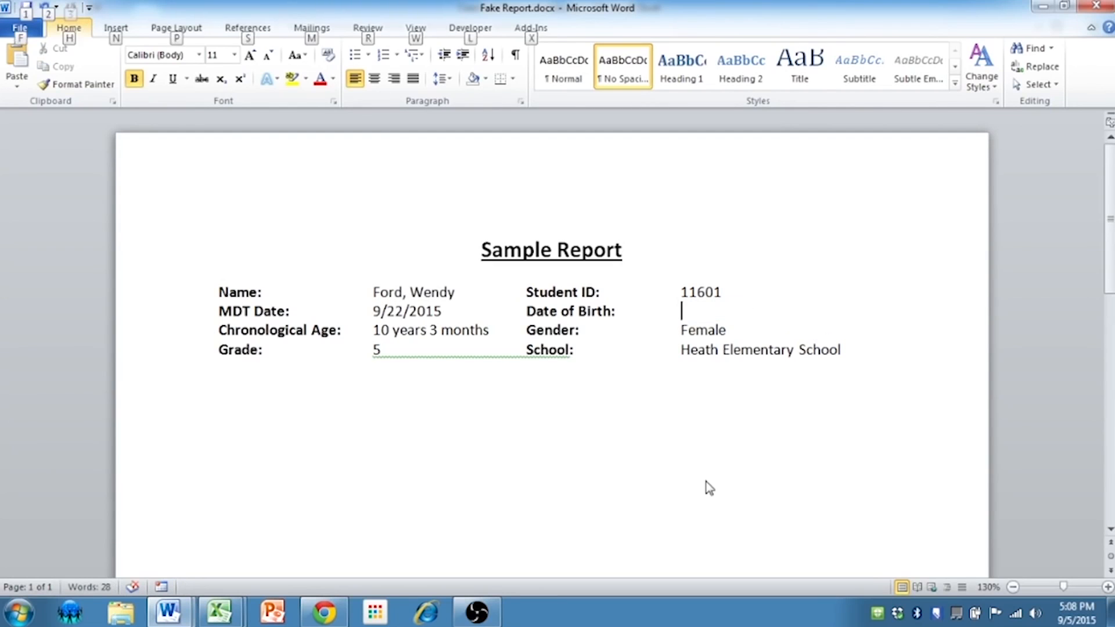
{"action": "left_click", "coordinate": [377, 239]}
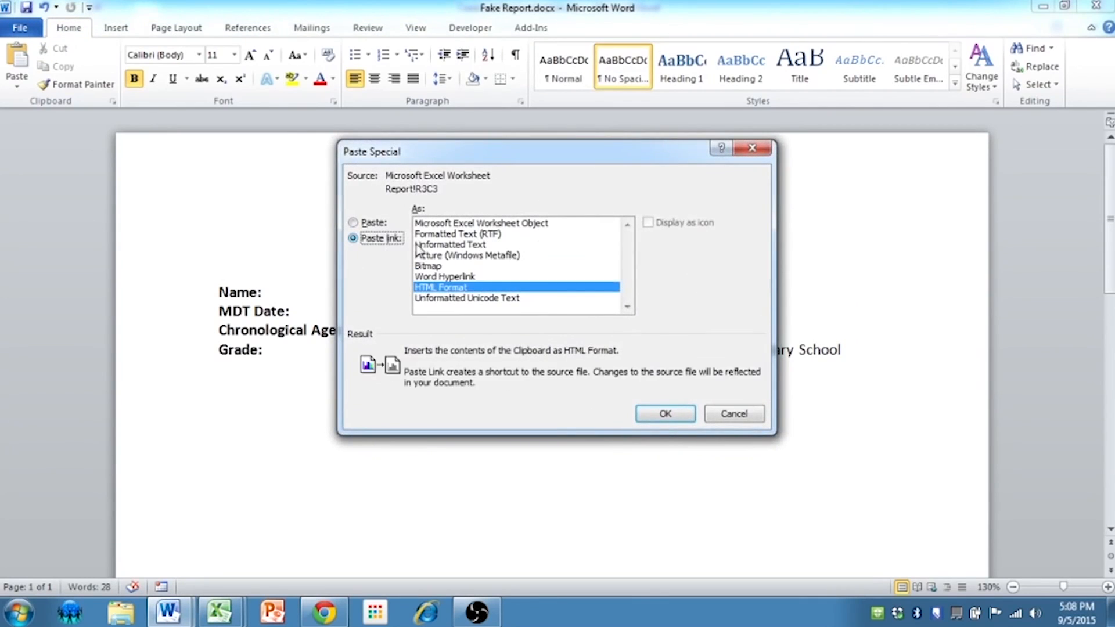
{"action": "left_click", "coordinate": [450, 245]}
{"action": "left_click", "coordinate": [666, 413]}
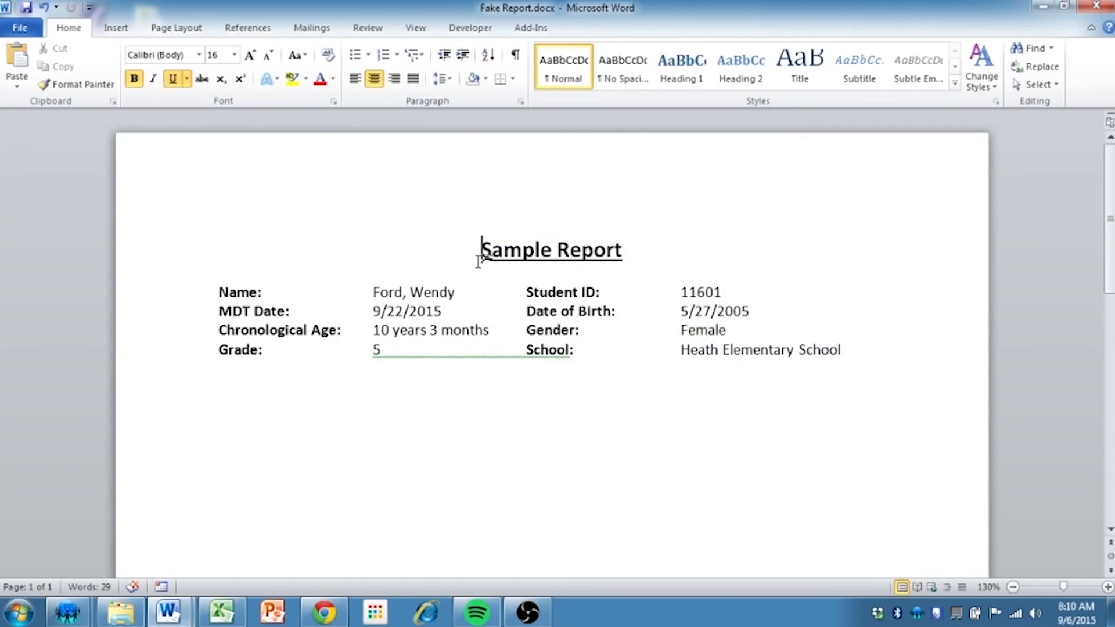
{"action": "left_click", "coordinate": [431, 292]}
{"action": "left_click", "coordinate": [427, 329]}
{"action": "left_click", "coordinate": [419, 310]}
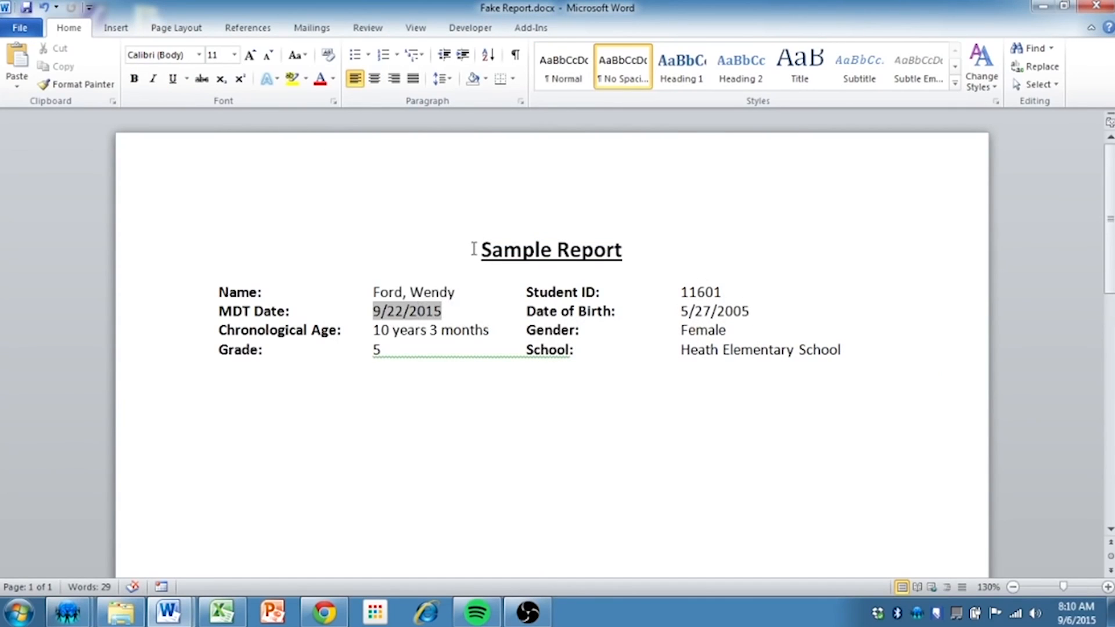
Copy the entire Sample Report content into a new blank document and check that the pasted Name, MDT Date and Chronological Age fields are linked
{"action": "left_click_drag", "start_coordinate": [473, 248], "coordinate": [838, 372]}
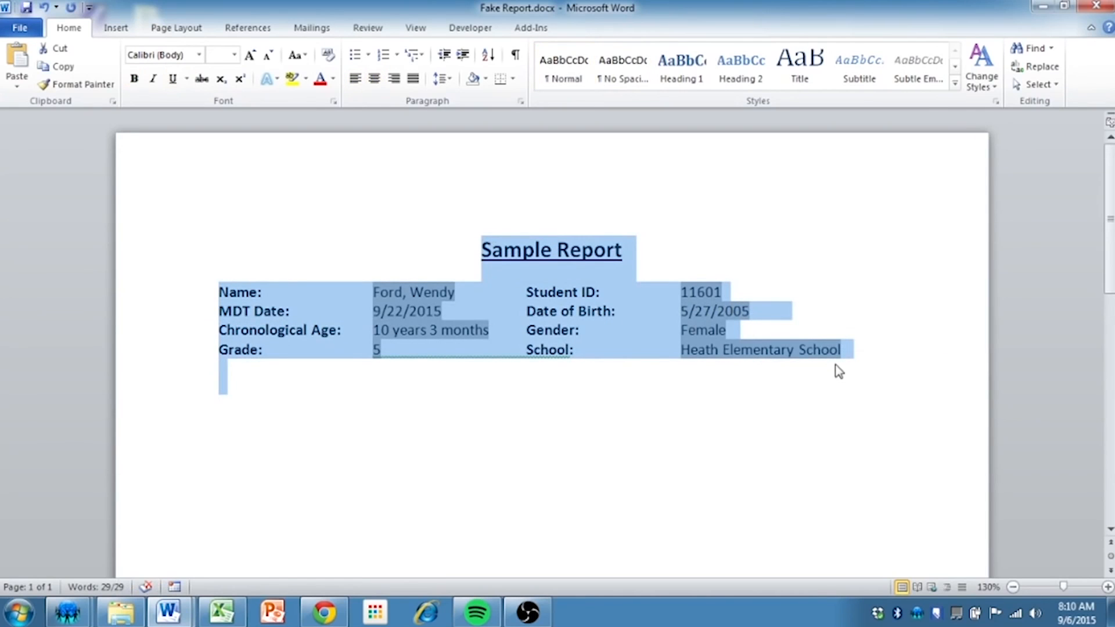
{"action": "key", "text": "ctrl+n"}
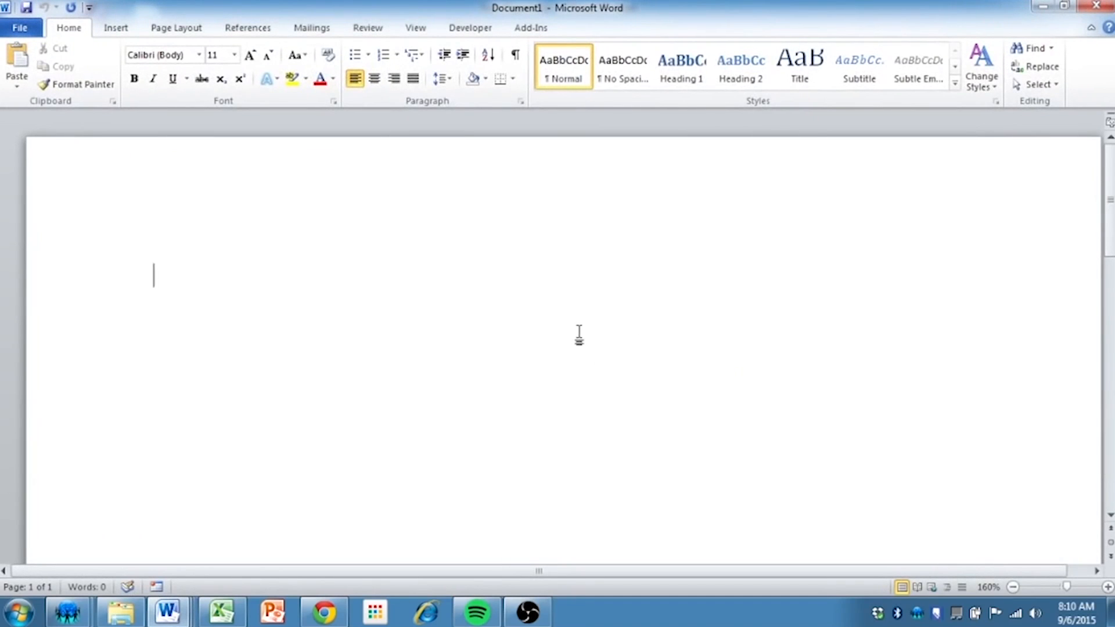
{"action": "key", "text": "ctrl+v"}
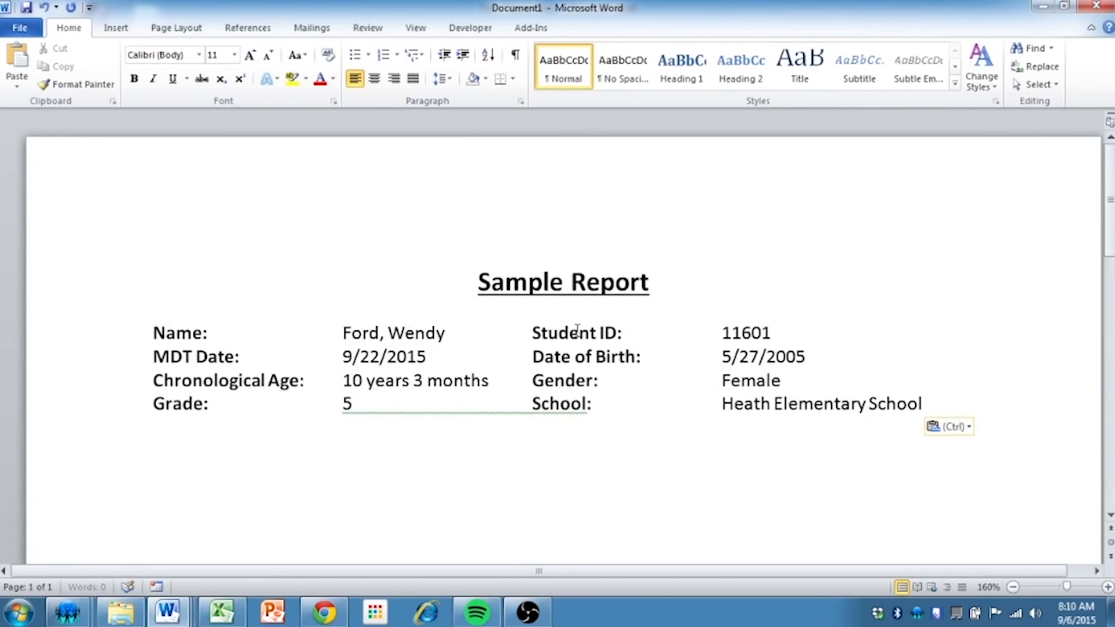
{"action": "triple_click", "coordinate": [408, 334]}
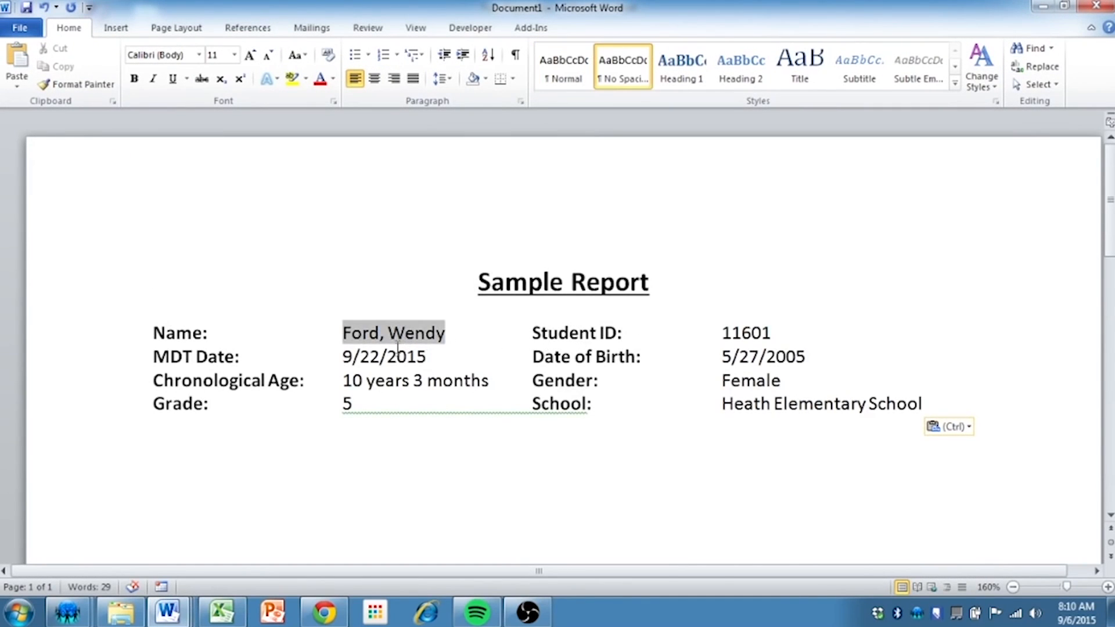
{"action": "triple_click", "coordinate": [397, 353]}
{"action": "triple_click", "coordinate": [389, 377]}
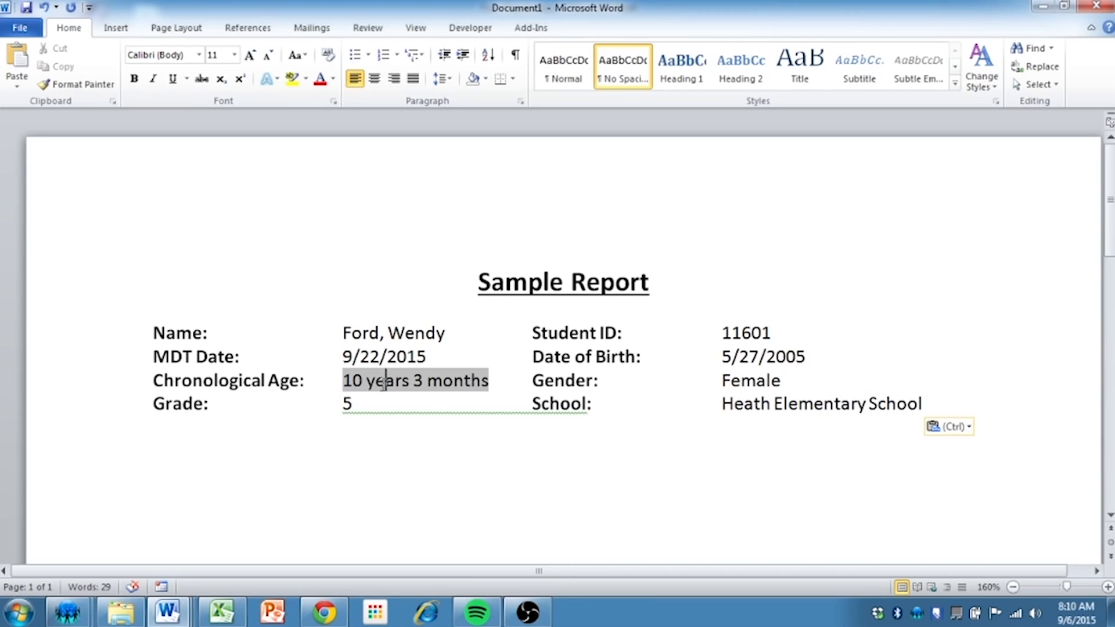
{"action": "double_click", "coordinate": [383, 357]}
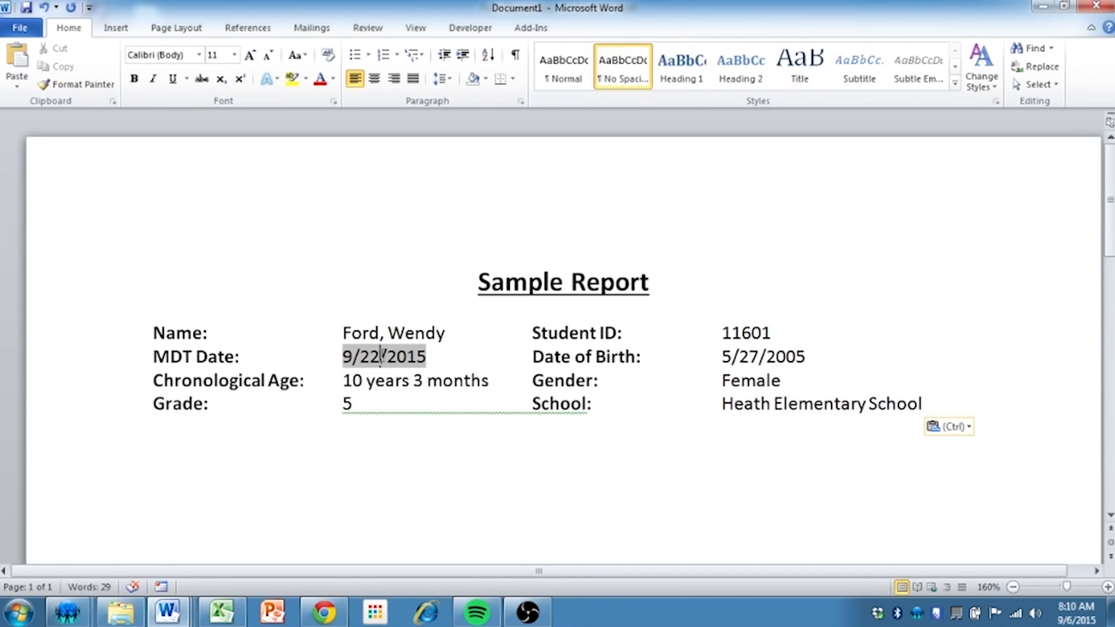
Check that the Name field is linked, and open the document's Links list from the Chronological Age field
{"action": "left_click", "coordinate": [380, 336]}
{"action": "right_click", "coordinate": [380, 335]}
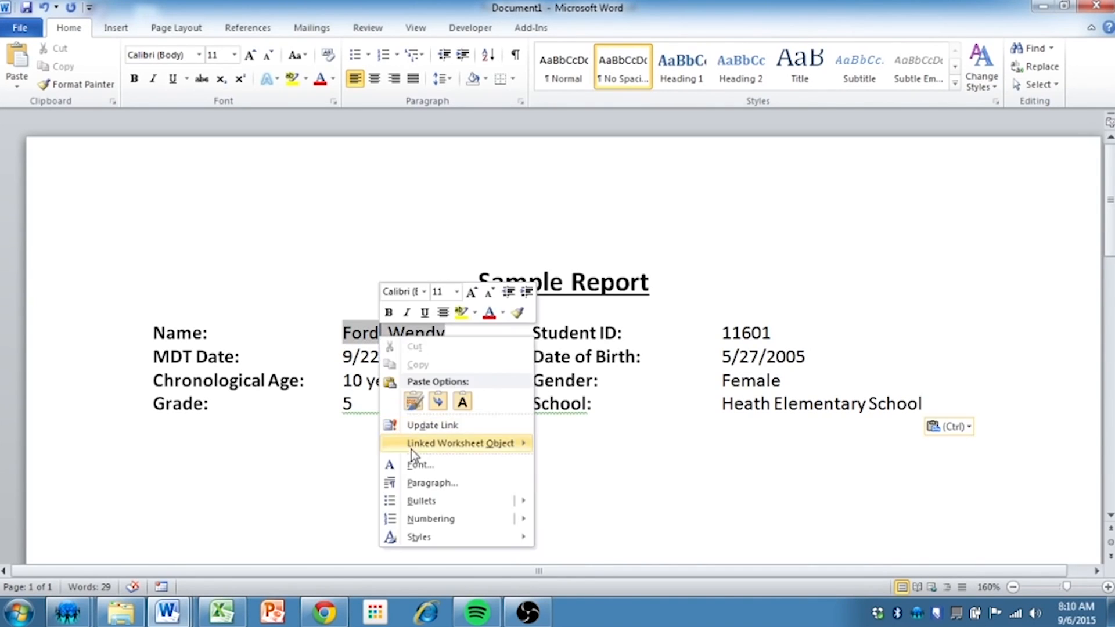
{"action": "mouse_move", "coordinate": [411, 445]}
{"action": "left_click", "coordinate": [353, 383]}
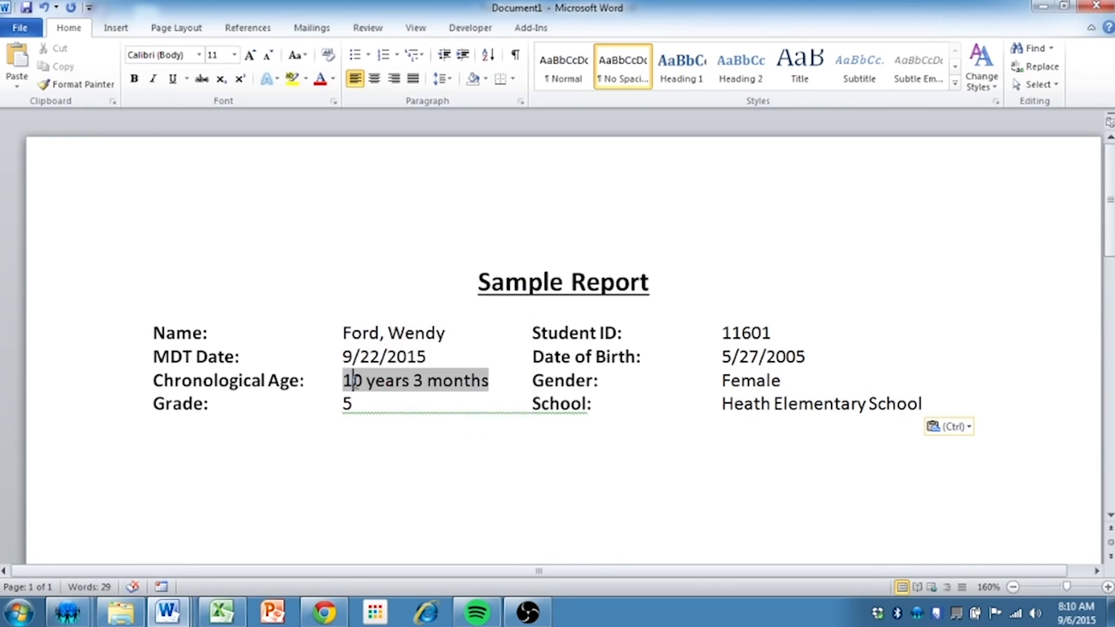
{"action": "right_click", "coordinate": [354, 384]}
{"action": "mouse_move", "coordinate": [486, 281]}
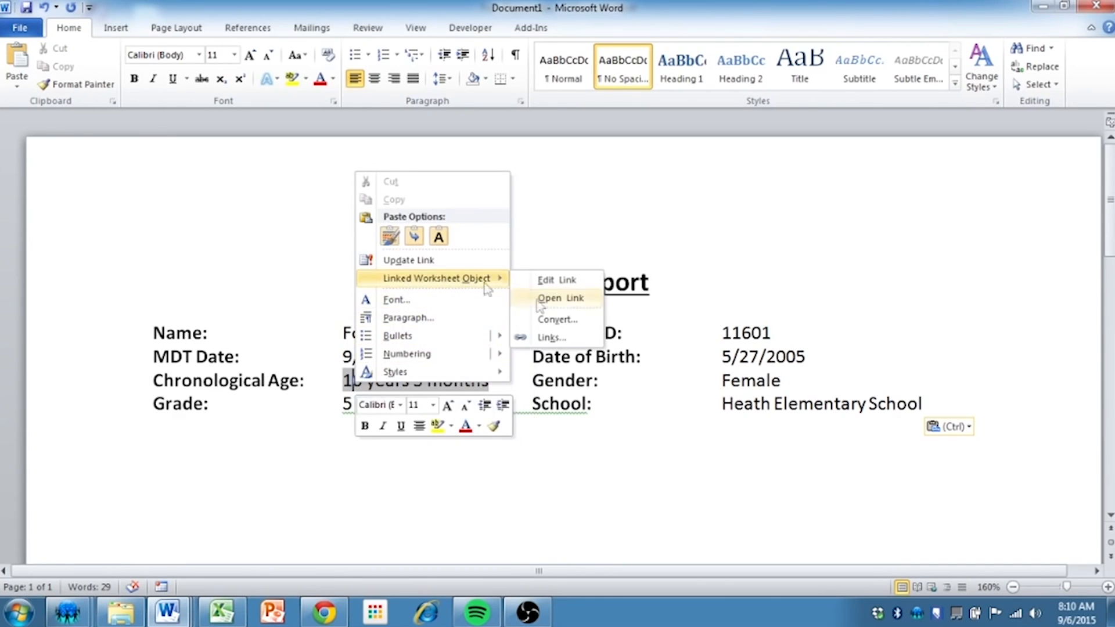
{"action": "left_click", "coordinate": [549, 338]}
Break all the worksheet links from Report!R3C1 through Report!R3C4, and check that the Name field is plain text
{"action": "left_click", "coordinate": [464, 159]}
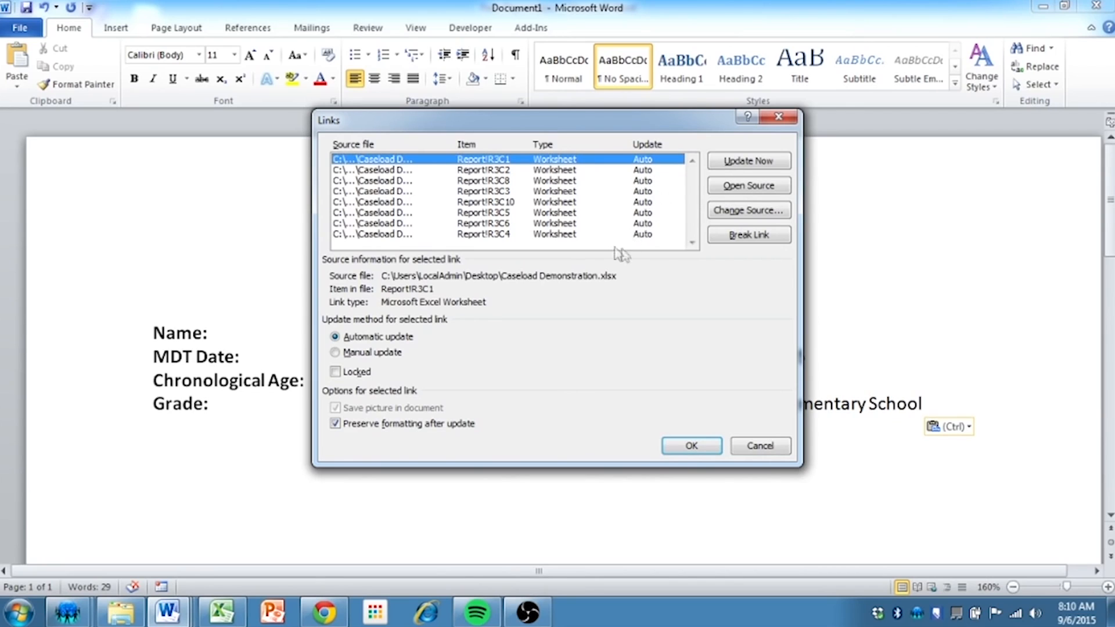
{"action": "left_click", "coordinate": [574, 235], "text": "shift"}
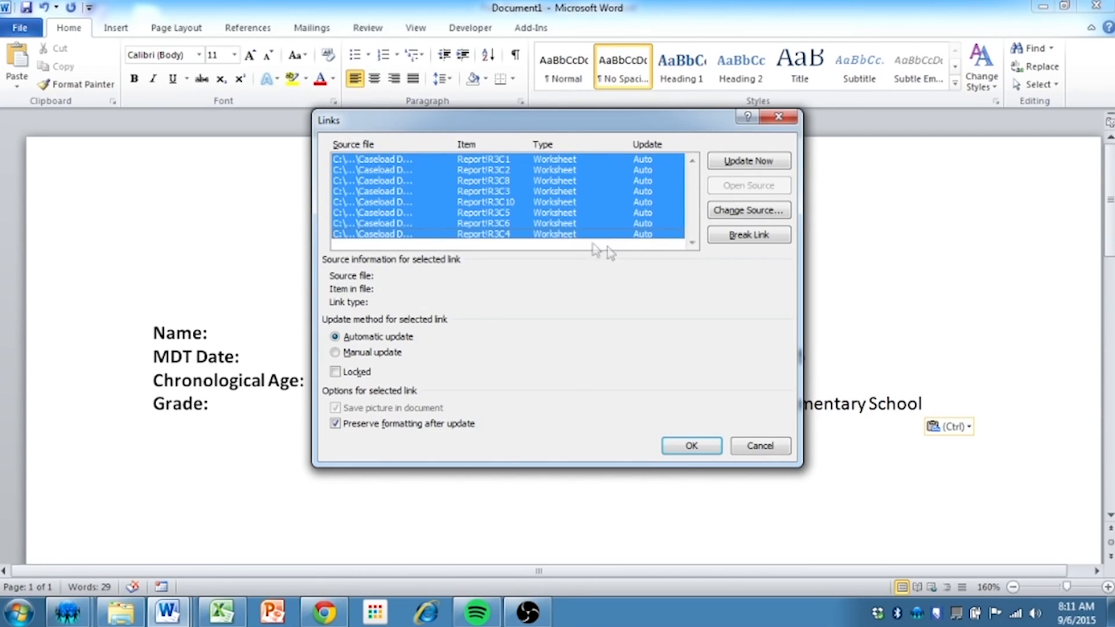
{"action": "left_click", "coordinate": [749, 235]}
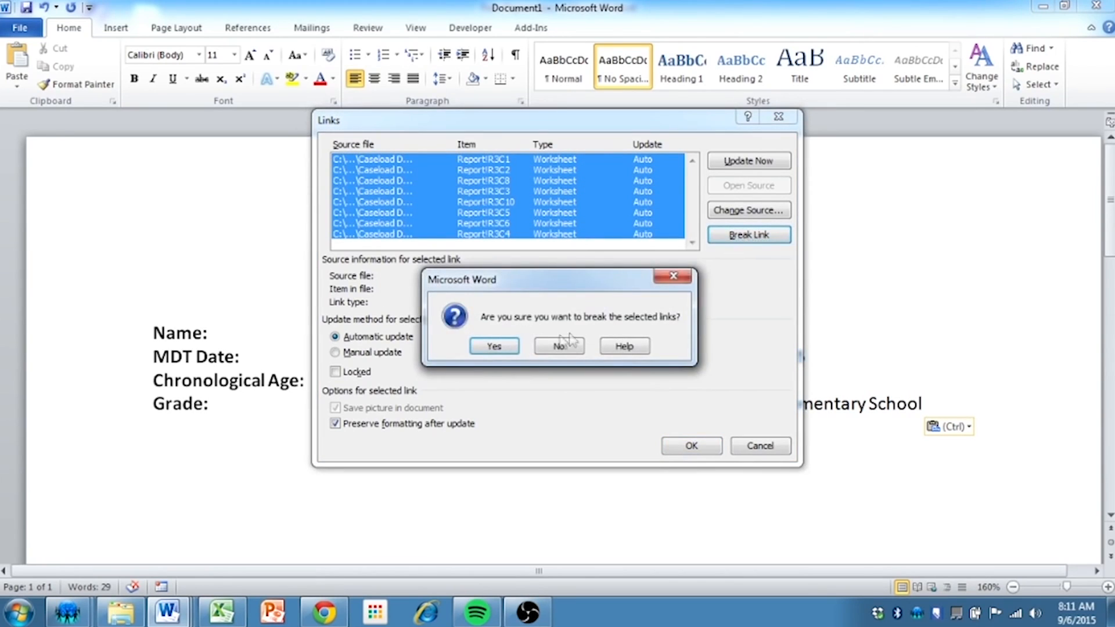
{"action": "left_click", "coordinate": [515, 351]}
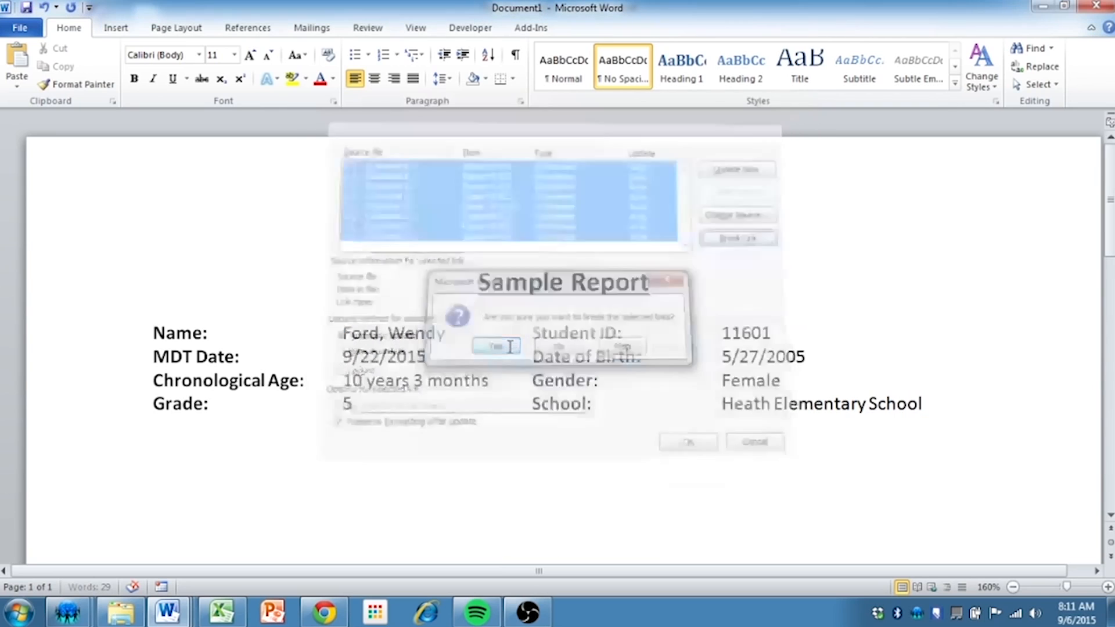
{"action": "left_click_drag", "start_coordinate": [930, 404], "coordinate": [461, 281]}
{"action": "left_click", "coordinate": [390, 335]}
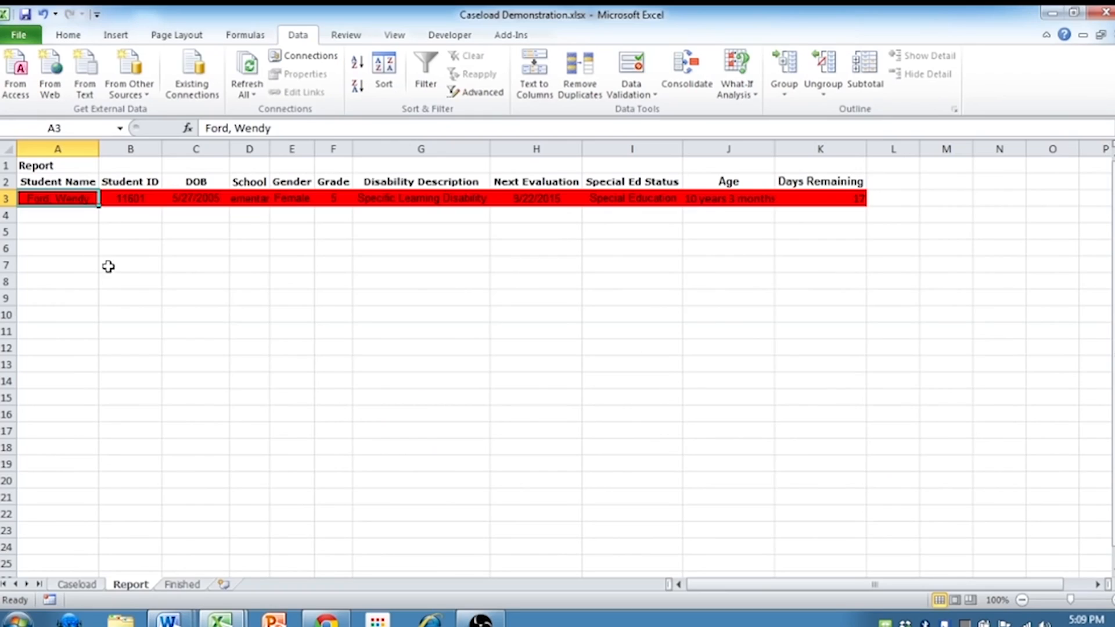
In Excel, copy the student's record A3:K3 from the Report sheet into row 3 of the Finished sheet
{"action": "left_click", "coordinate": [107, 278]}
{"action": "left_click_drag", "start_coordinate": [54, 198], "coordinate": [806, 194]}
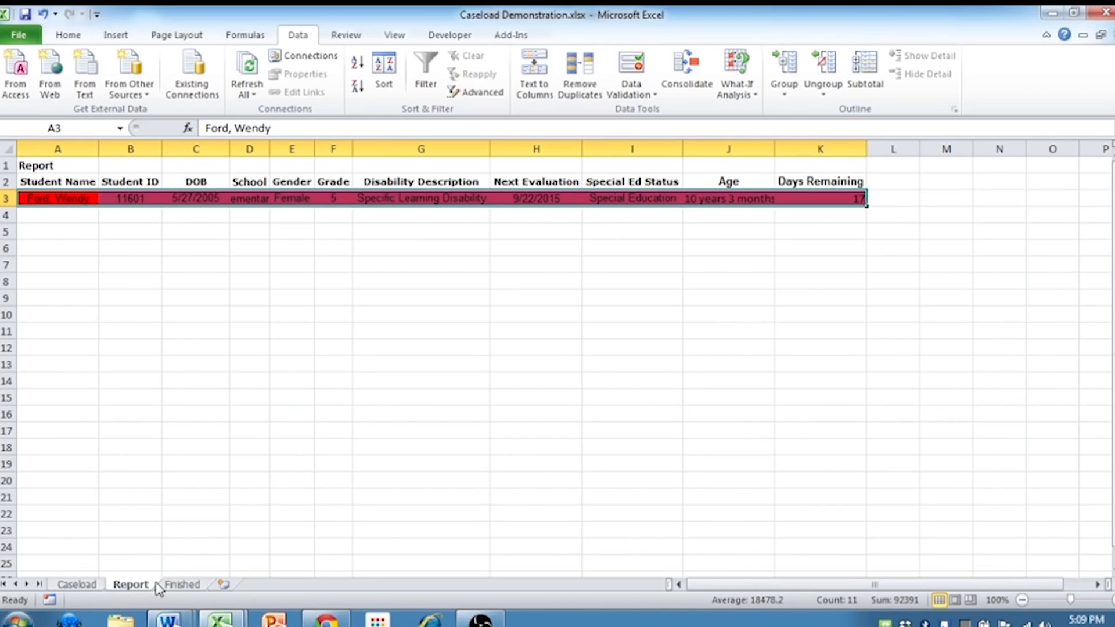
{"action": "key", "text": "ctrl+c"}
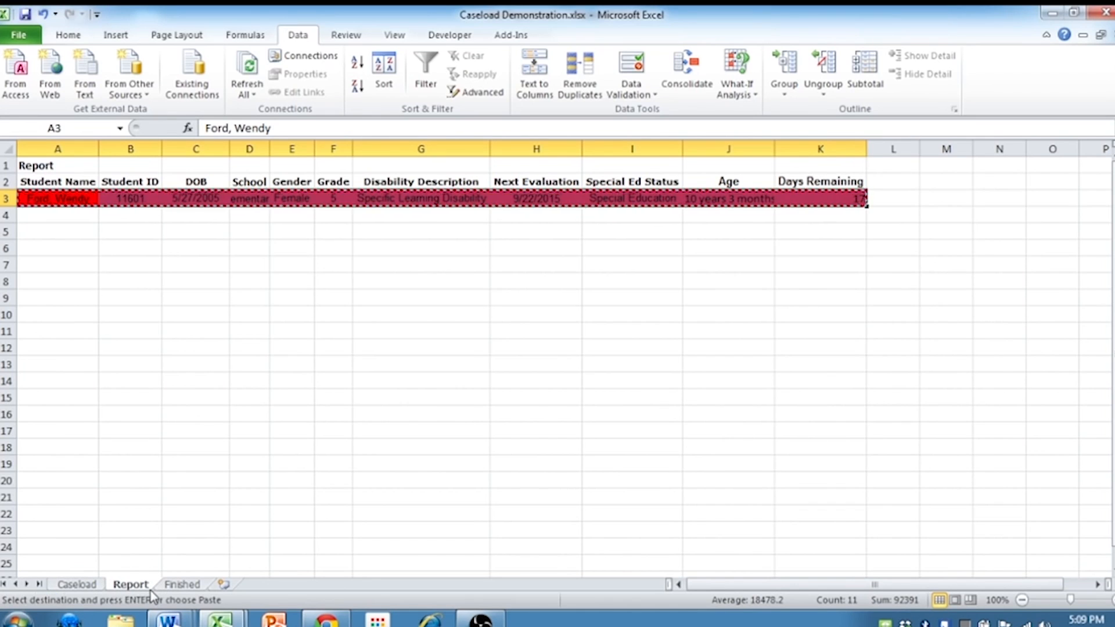
{"action": "left_click", "coordinate": [182, 584]}
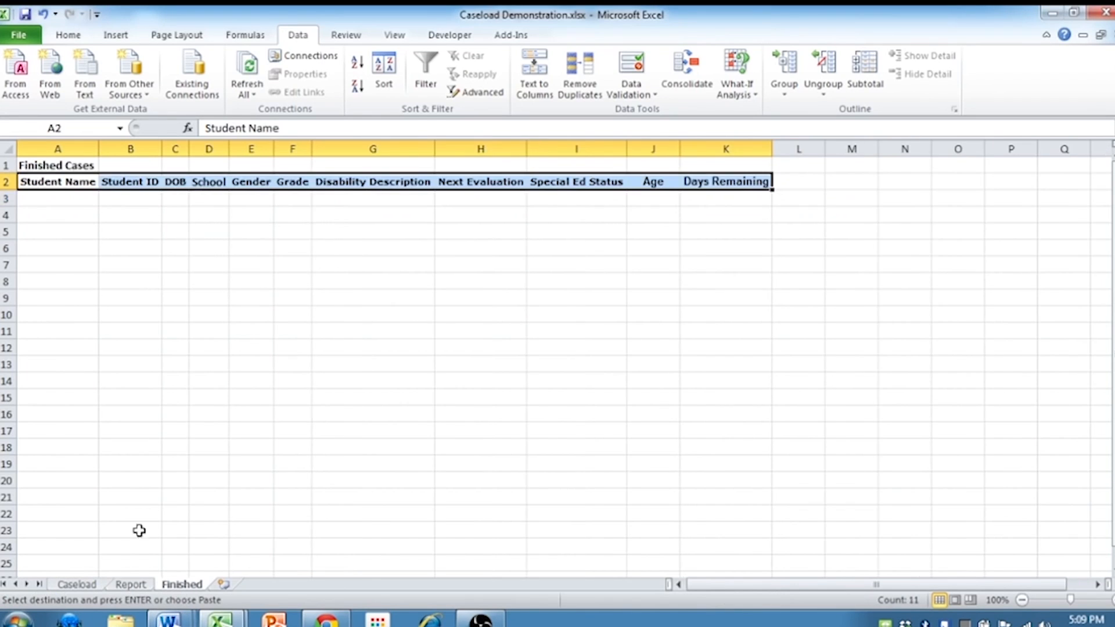
{"action": "left_click", "coordinate": [53, 198]}
{"action": "key", "text": "Return"}
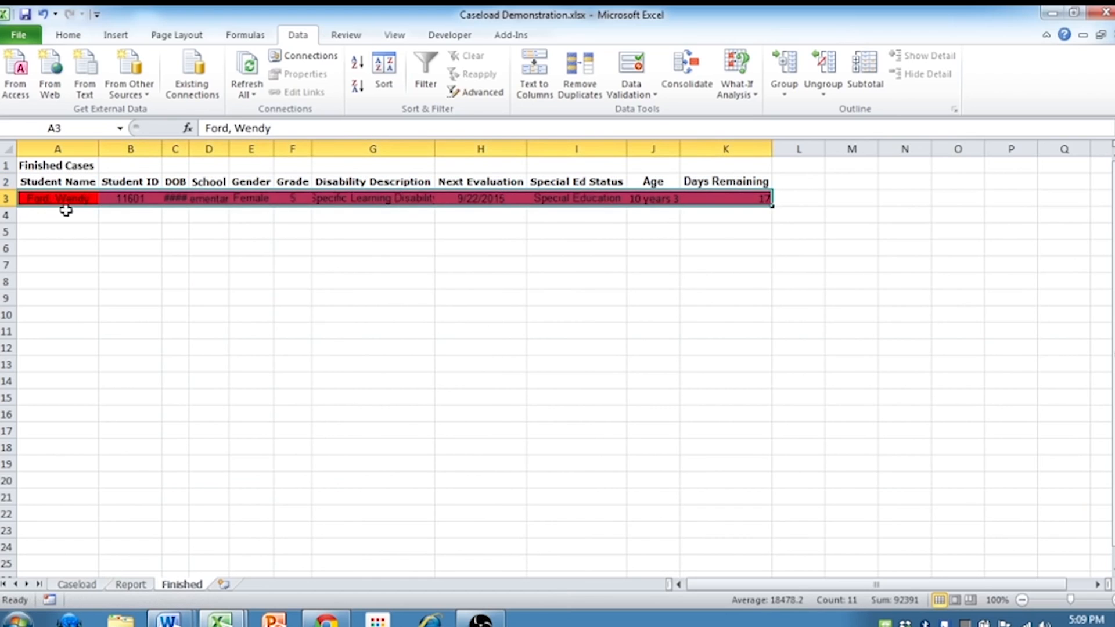
Fit the widths of the DOB and School columns to their contents on the Finished sheet
{"action": "double_click", "coordinate": [188, 150]}
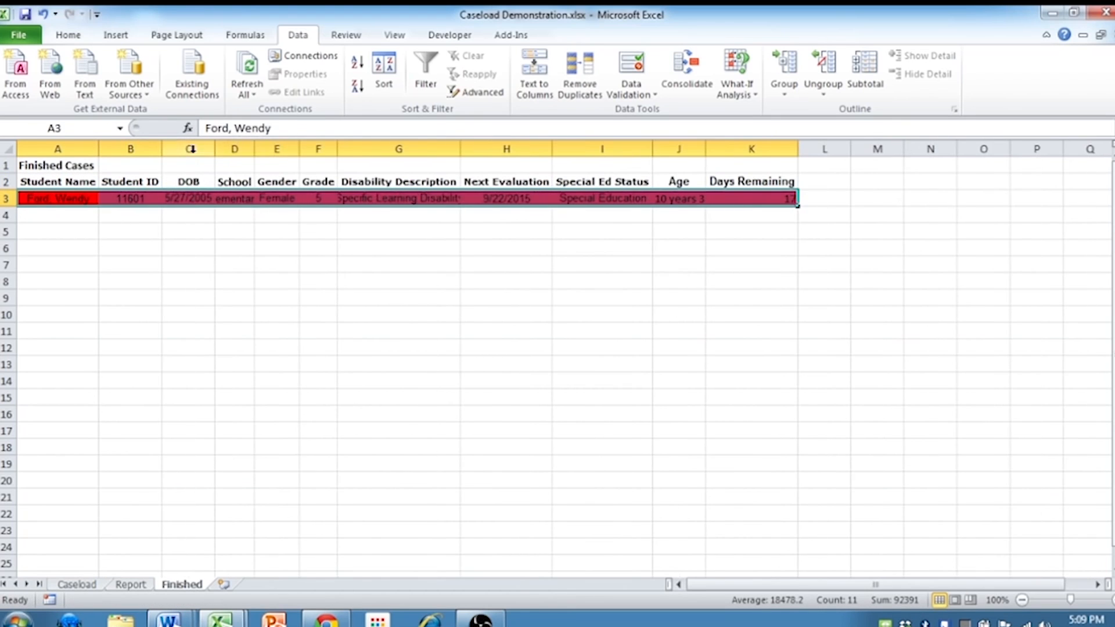
{"action": "double_click", "coordinate": [256, 149]}
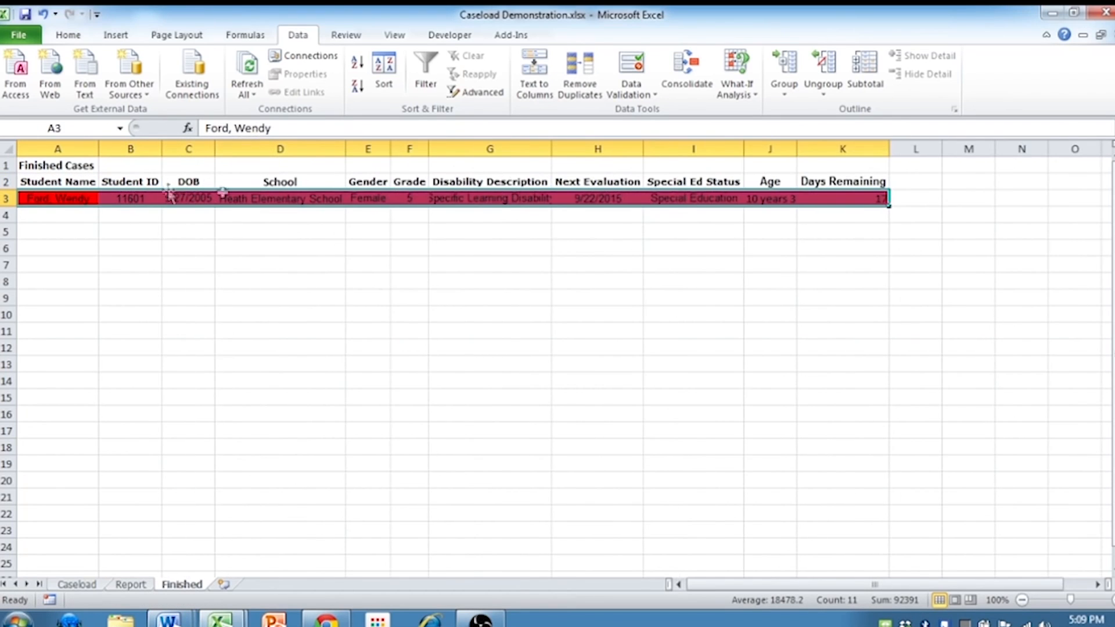
{"action": "left_click", "coordinate": [72, 165]}
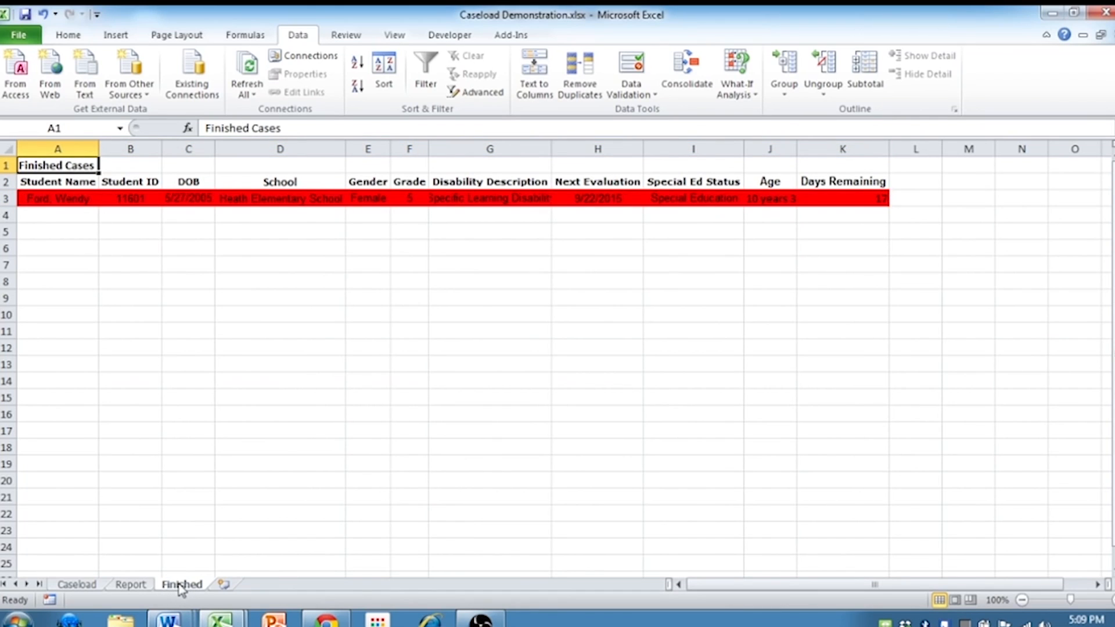
Clear the student's data from row 3 of the Report sheet, and delete the same student's row 12 from the Caseload sheet
{"action": "left_click", "coordinate": [131, 585]}
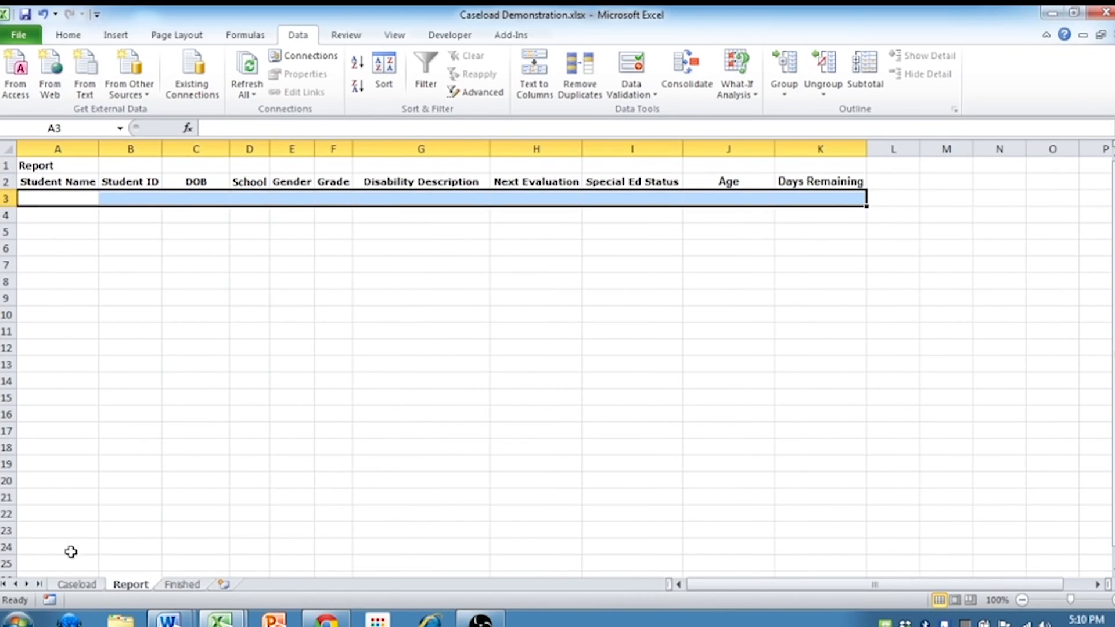
{"action": "left_click", "coordinate": [79, 584]}
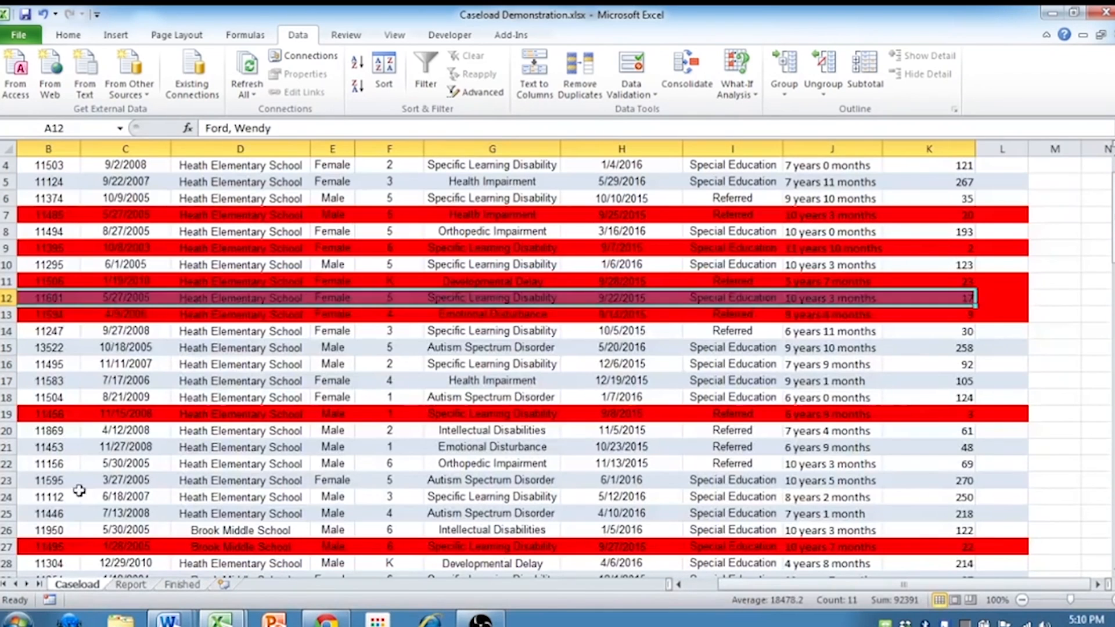
{"action": "left_click", "coordinate": [95, 360]}
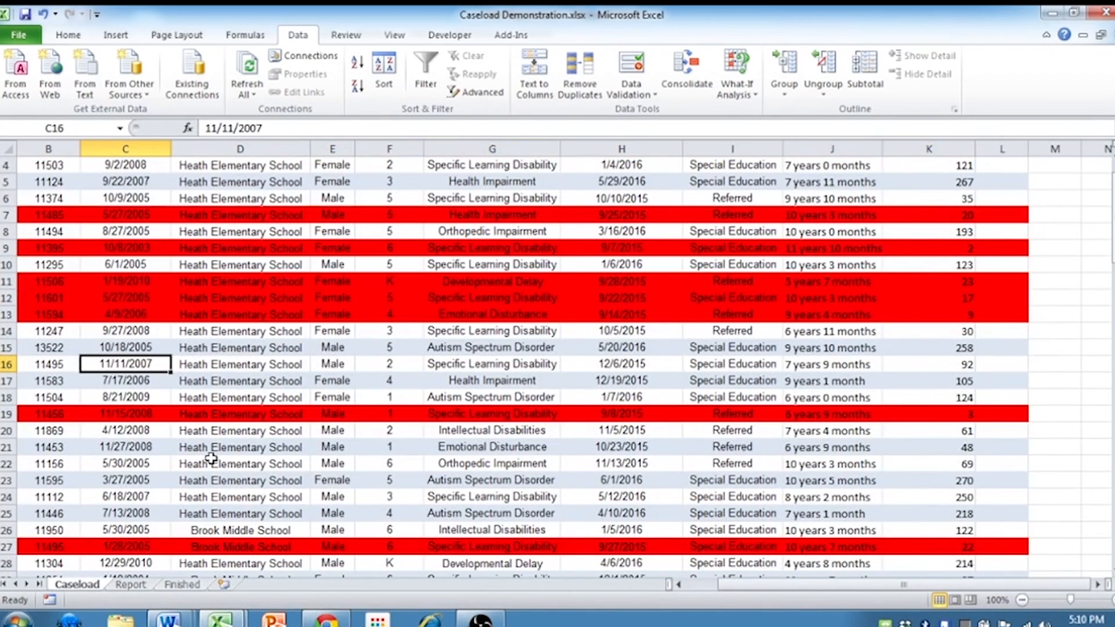
{"action": "key", "text": "Left"}
{"action": "key", "text": "Left"}
{"action": "key", "text": "Up"}
{"action": "key", "text": "Up"}
{"action": "key", "text": "Up"}
{"action": "key", "text": "Up"}
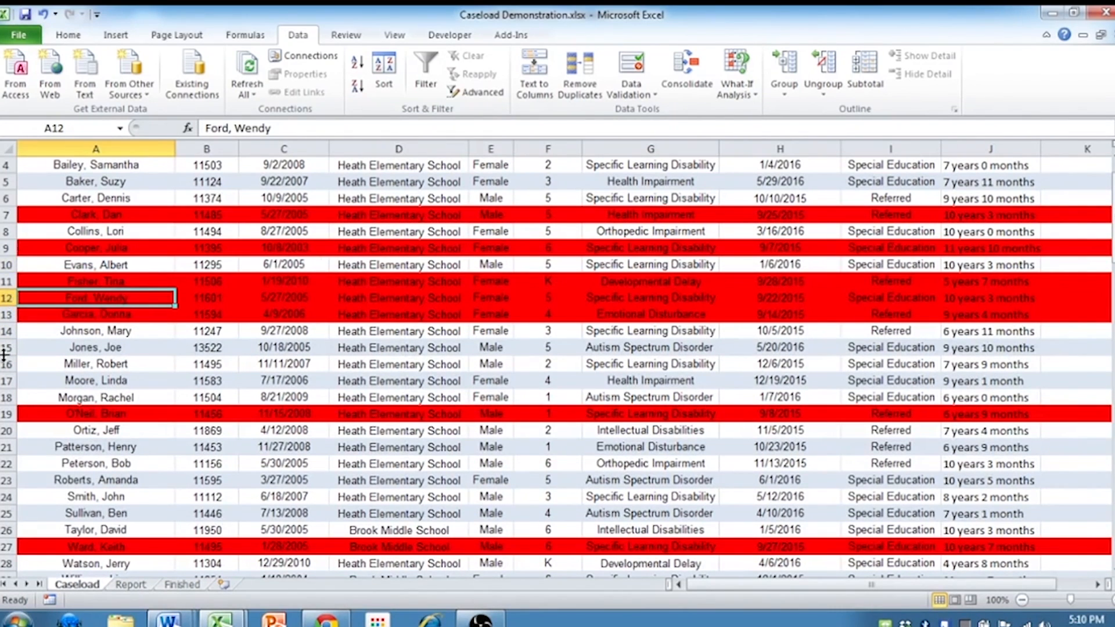
{"action": "right_click", "coordinate": [7, 298]}
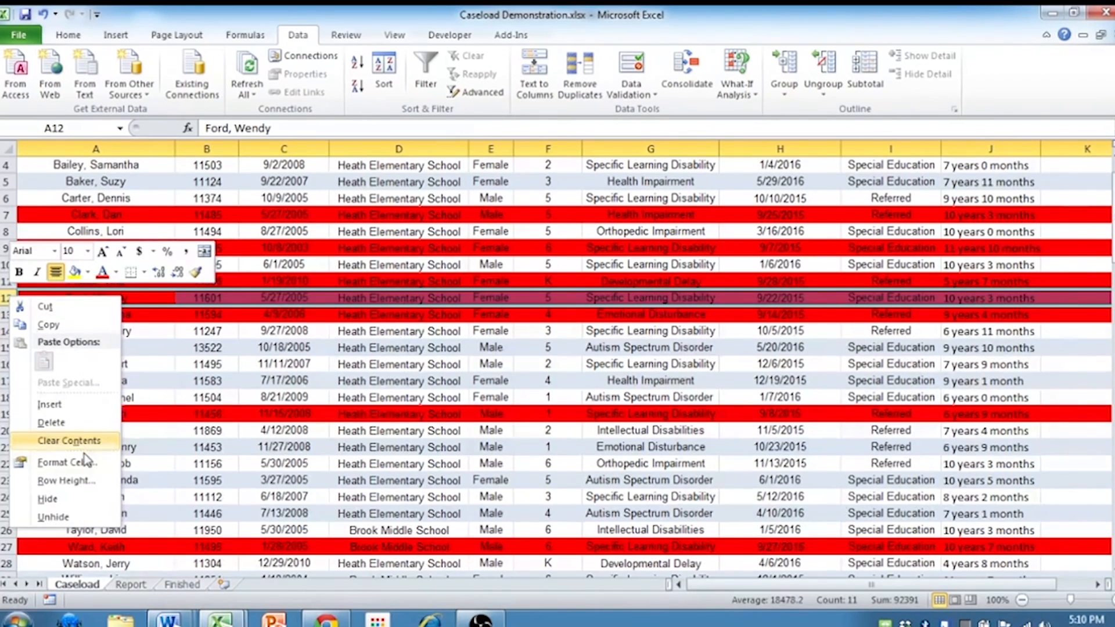
{"action": "left_click", "coordinate": [80, 423]}
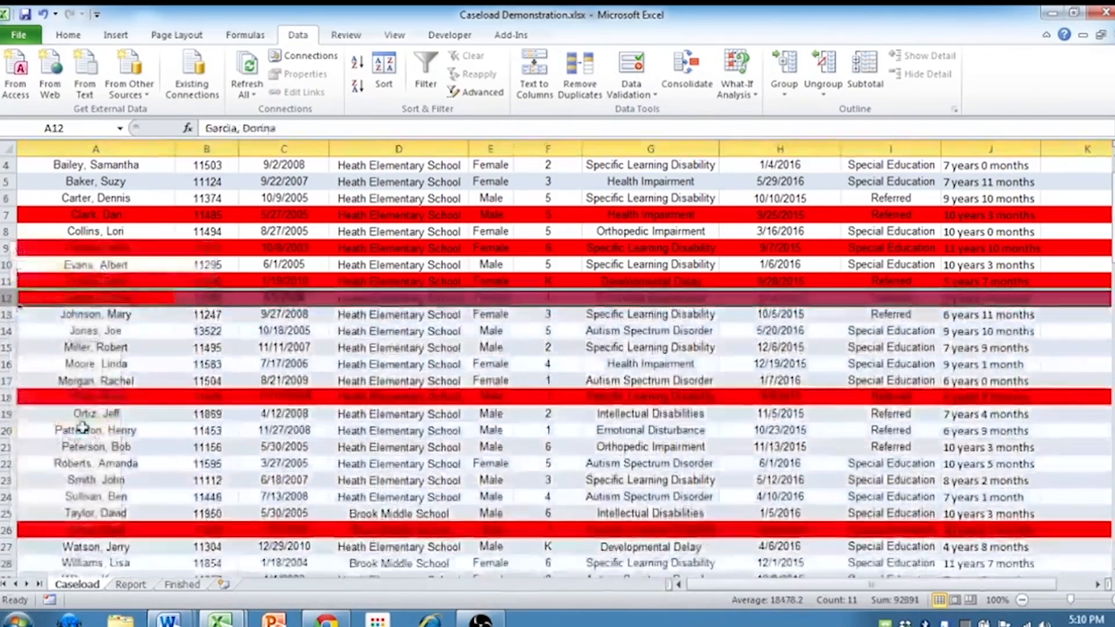
{"action": "left_click", "coordinate": [99, 330]}
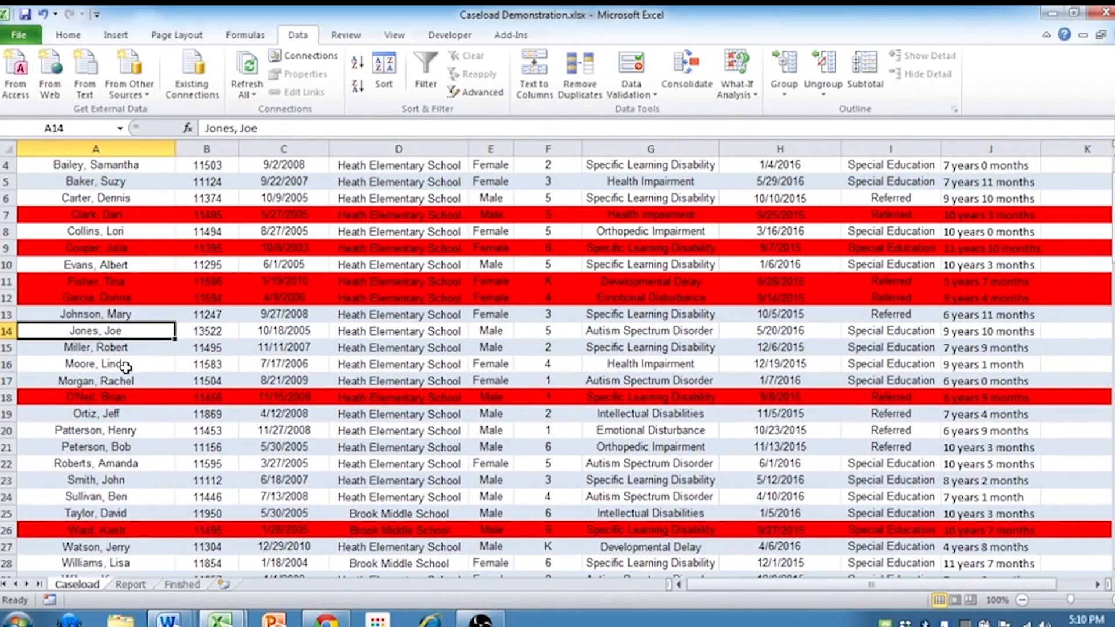
{"action": "scroll", "coordinate": [135, 378], "scroll_direction": "up", "scroll_amount": 1}
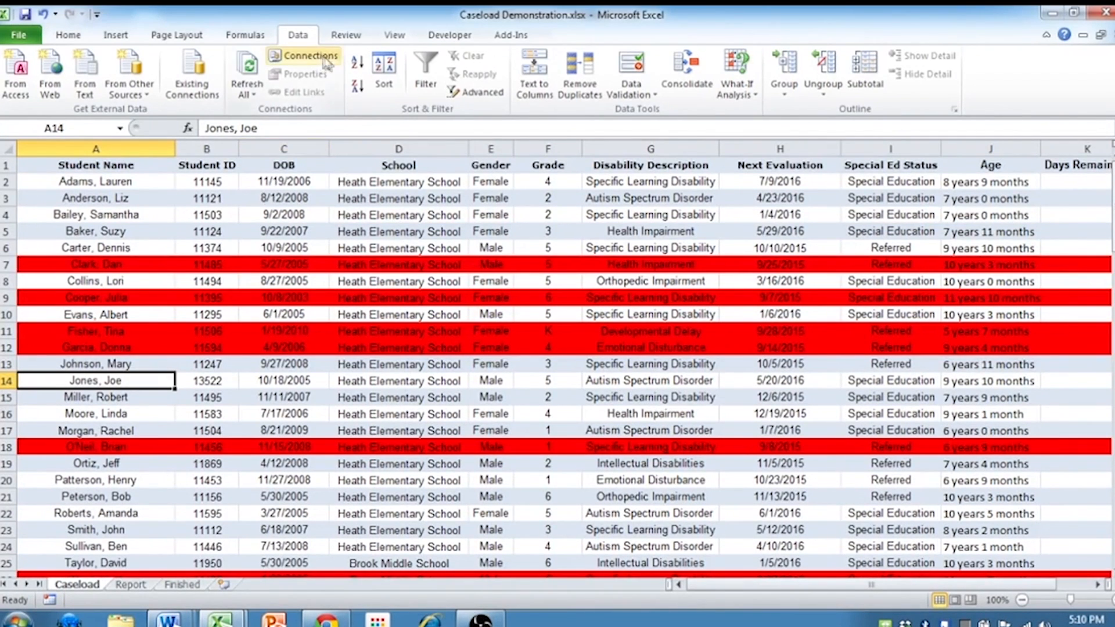
{"action": "left_click", "coordinate": [268, 215]}
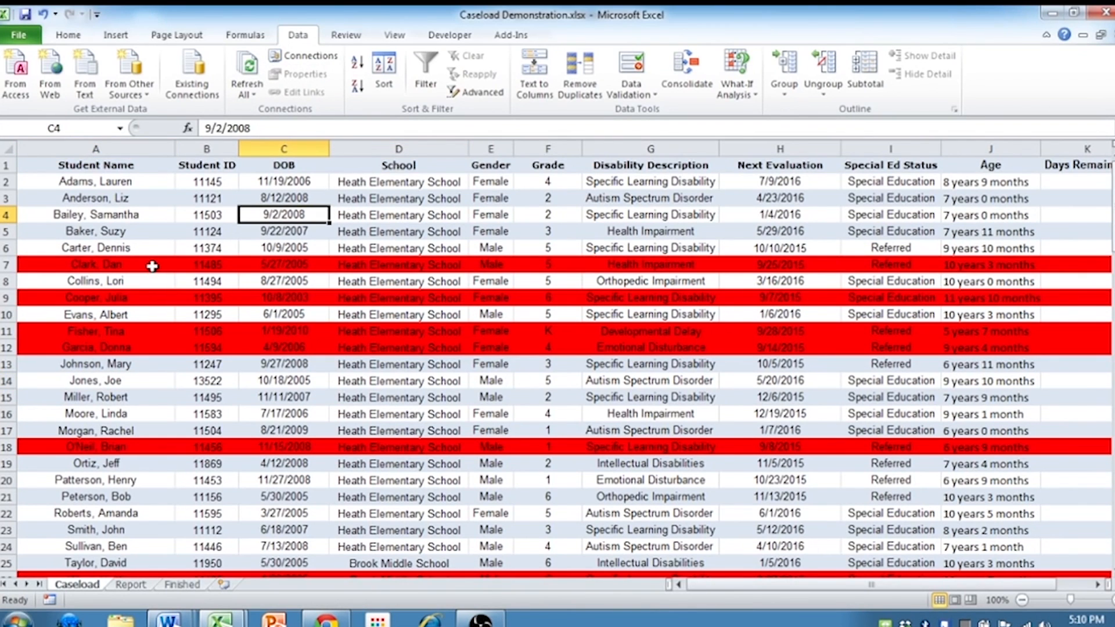
{"action": "left_click", "coordinate": [102, 233]}
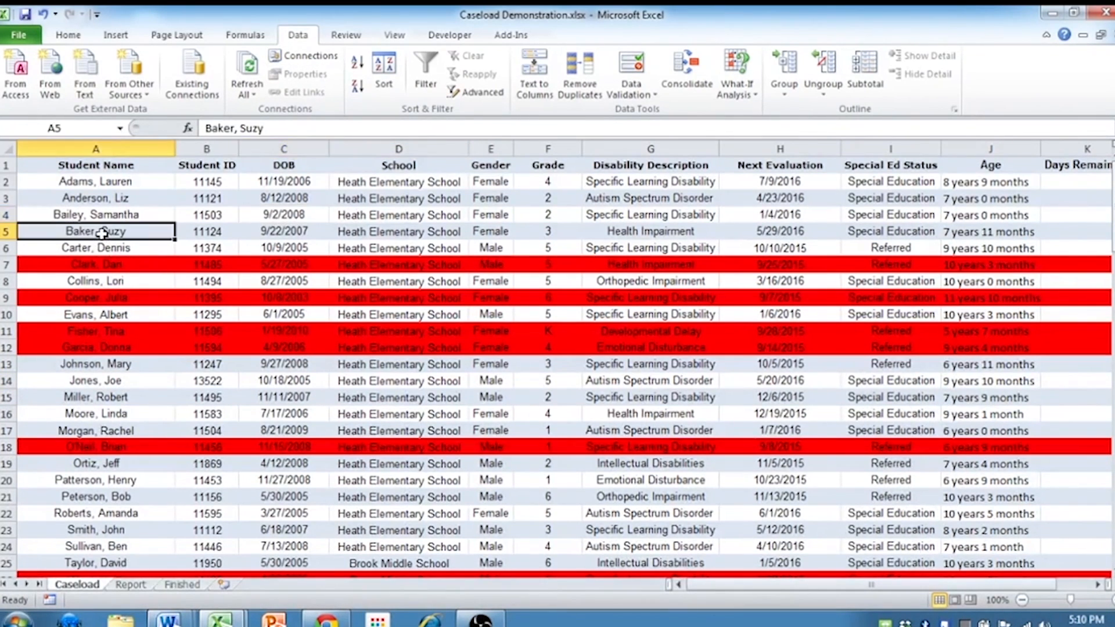
{"action": "left_click_drag", "start_coordinate": [96, 233], "coordinate": [974, 235]}
Move the MOD(ROW) shading rule above the =$K1<30 red rule in the Caseload sheet's conditional formatting rules, and apply the new order
{"action": "left_click", "coordinate": [926, 235]}
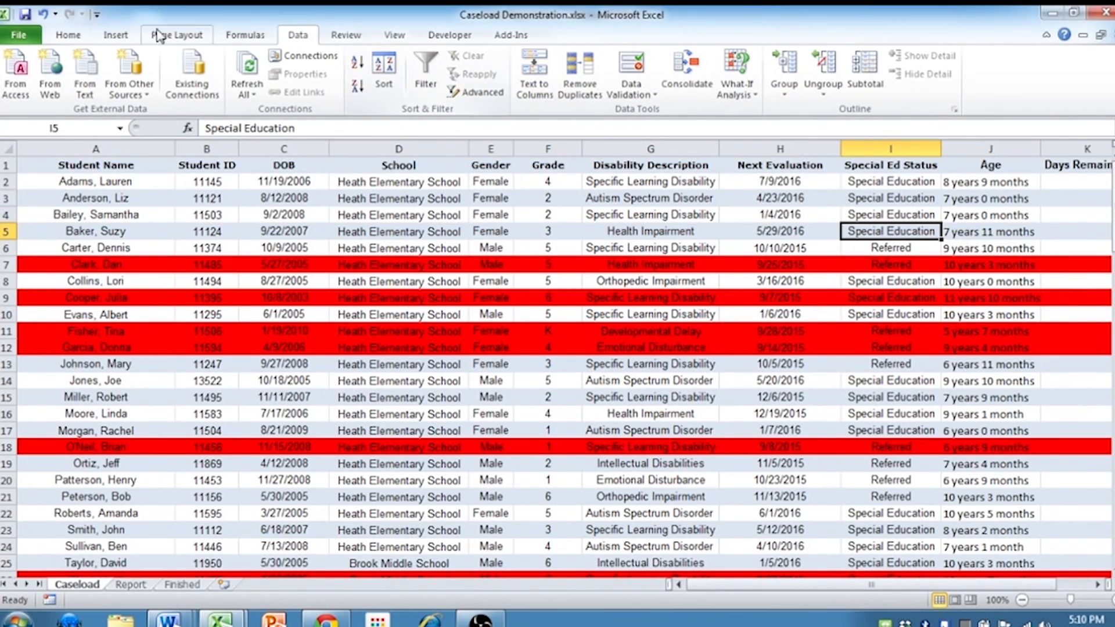
{"action": "left_click", "coordinate": [68, 36]}
{"action": "left_click", "coordinate": [662, 82]}
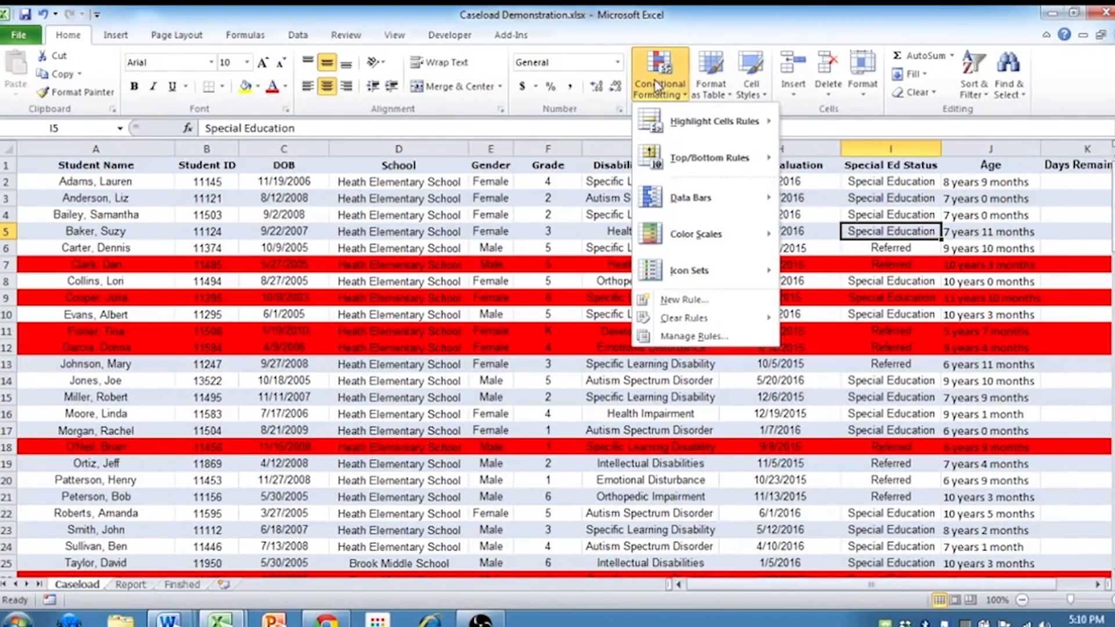
{"action": "left_click", "coordinate": [676, 336]}
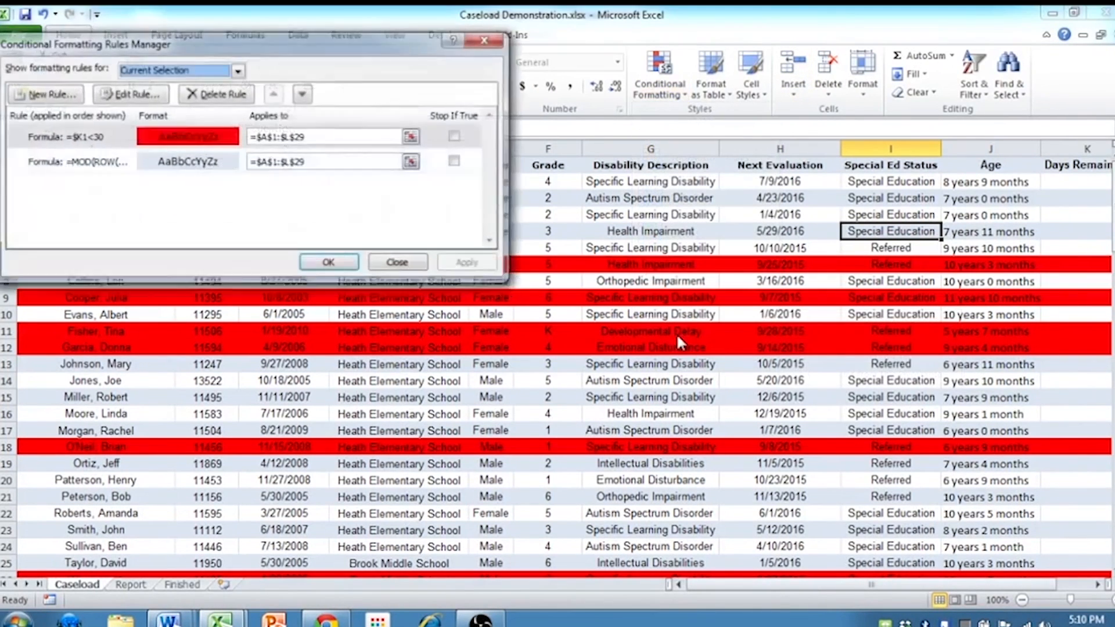
{"action": "left_click", "coordinate": [103, 165]}
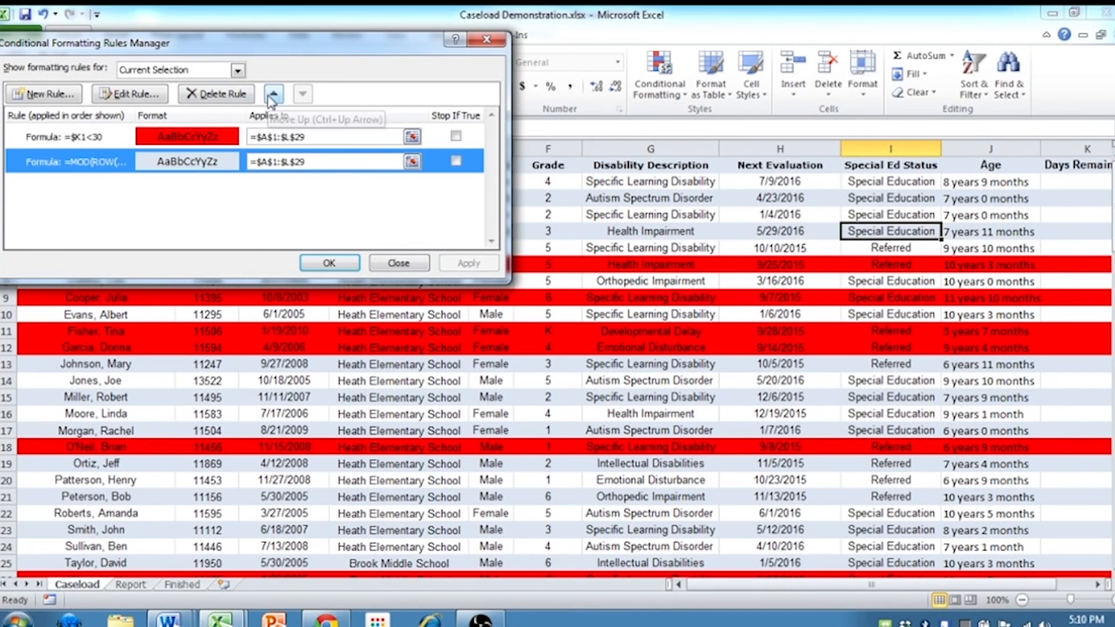
{"action": "left_click", "coordinate": [273, 94]}
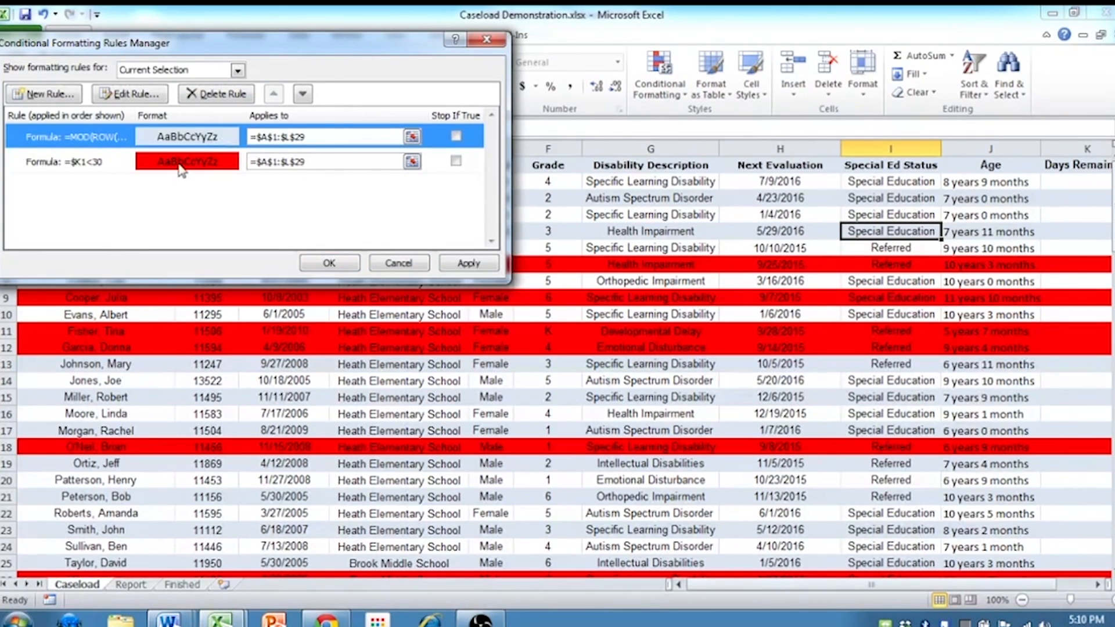
{"action": "left_click", "coordinate": [330, 263]}
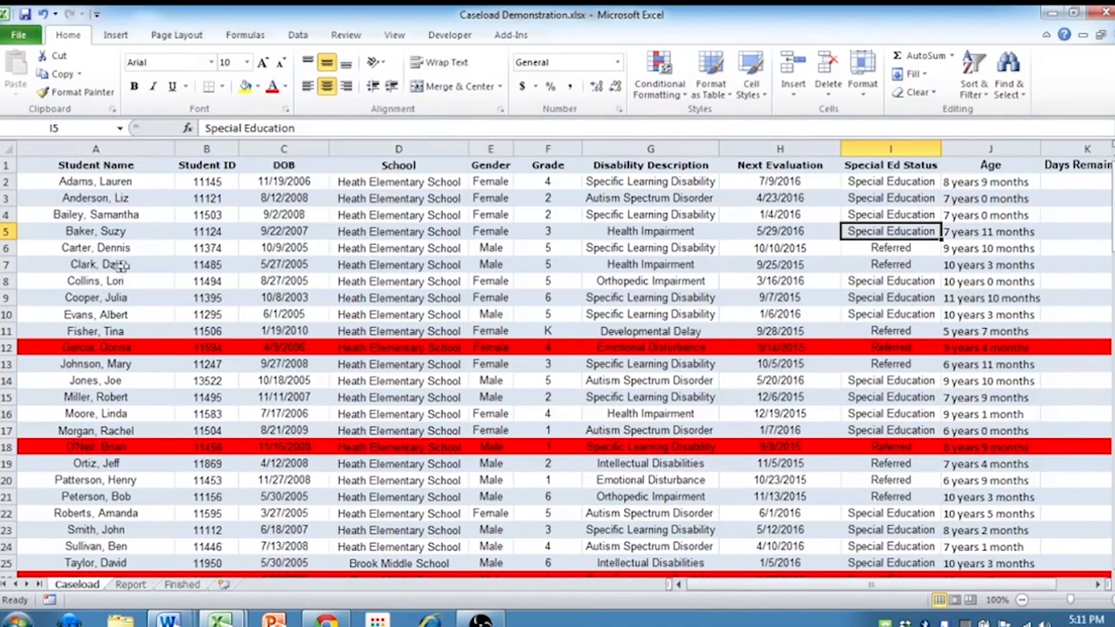
Move the =$K1<30 red rule above the MOD(ROW) shading rule in the Caseload sheet's conditional formatting rules, and accept the new order
{"action": "left_click", "coordinate": [105, 348]}
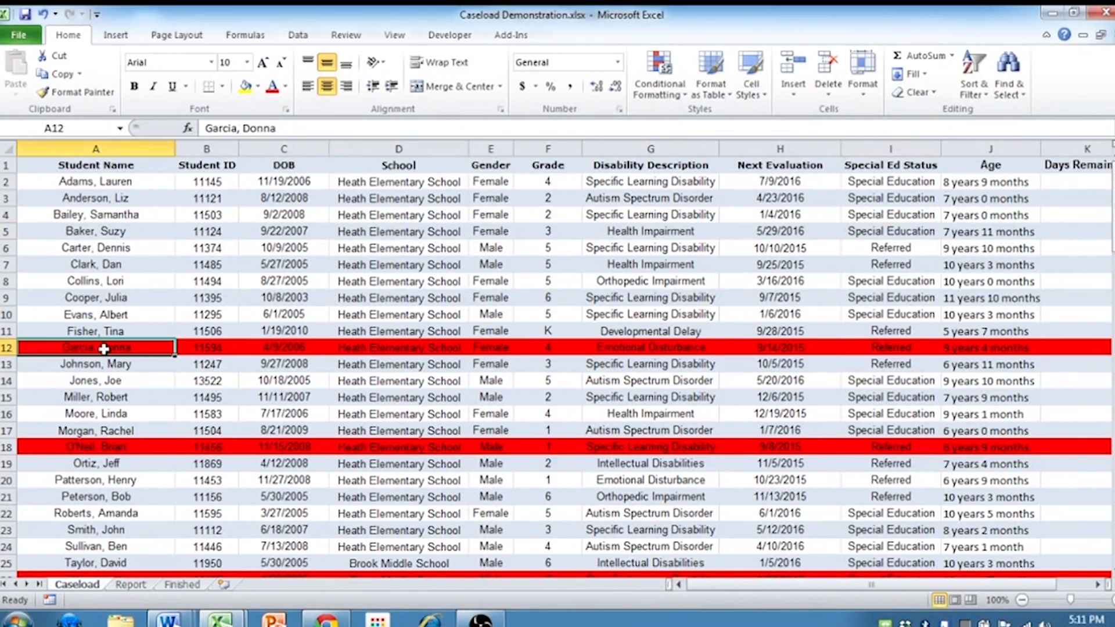
{"action": "left_click", "coordinate": [106, 452]}
{"action": "scroll", "coordinate": [108, 450], "scroll_direction": "down", "scroll_amount": 1}
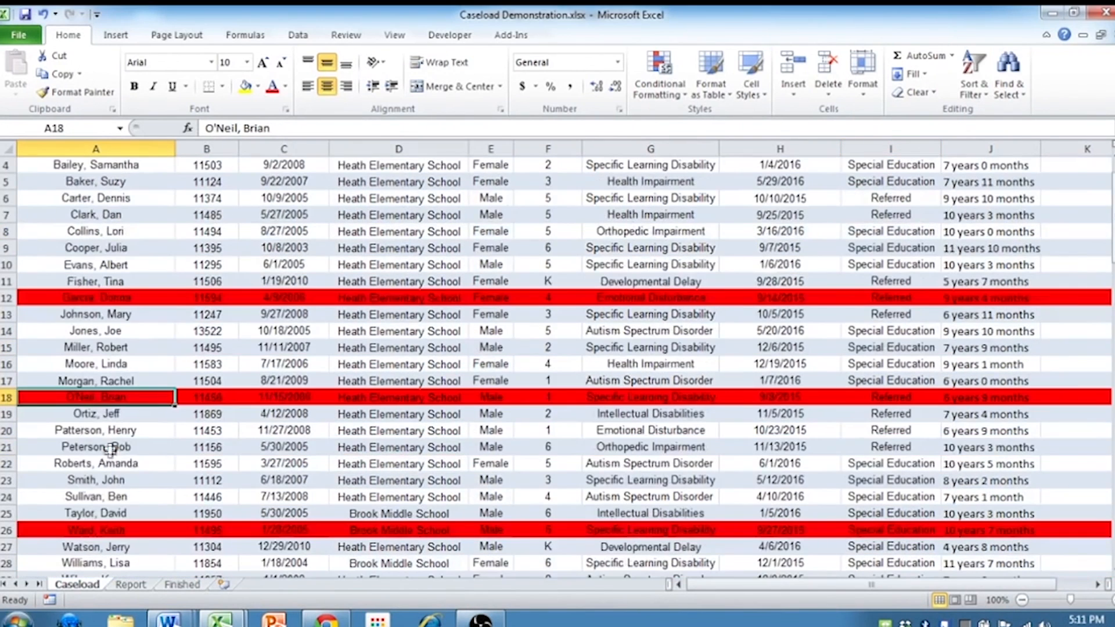
{"action": "left_click", "coordinate": [98, 530]}
{"action": "left_click", "coordinate": [667, 82]}
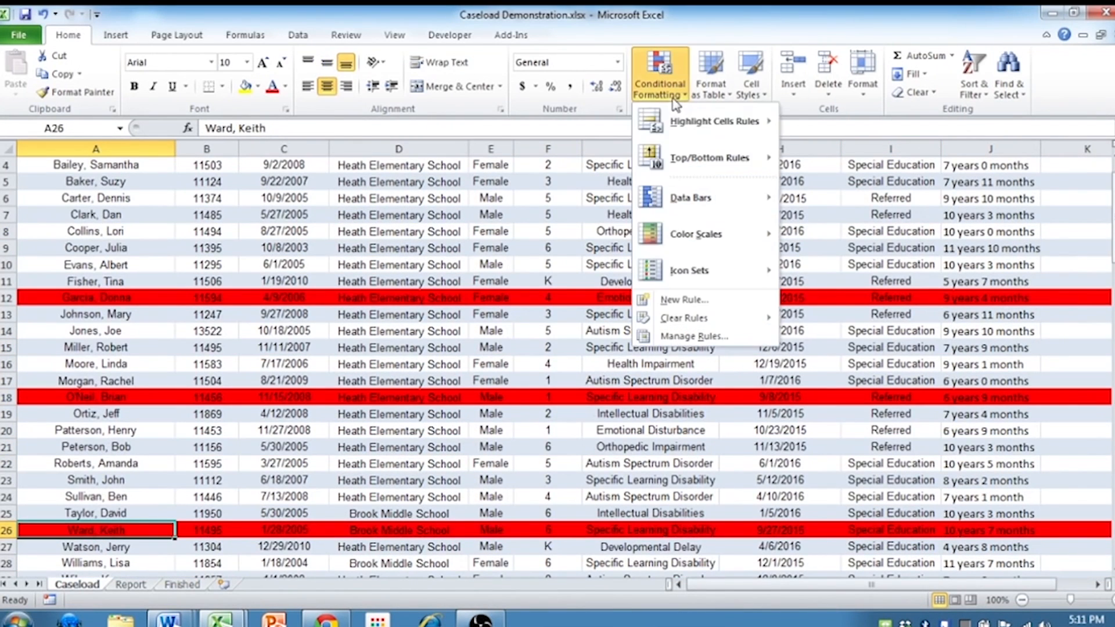
{"action": "left_click", "coordinate": [691, 337]}
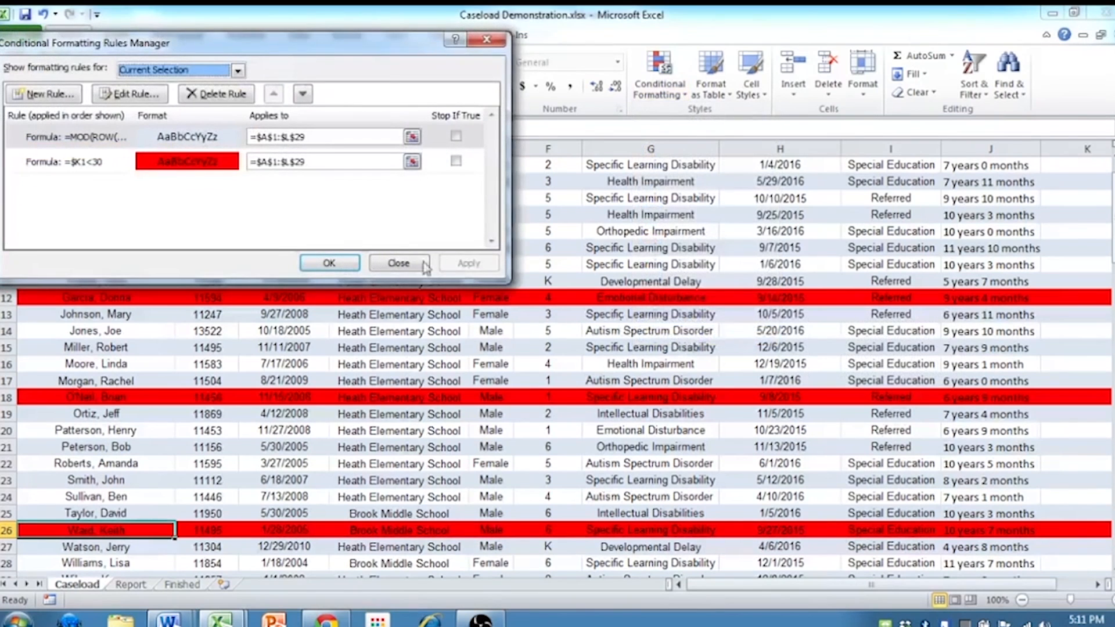
{"action": "left_click", "coordinate": [121, 165]}
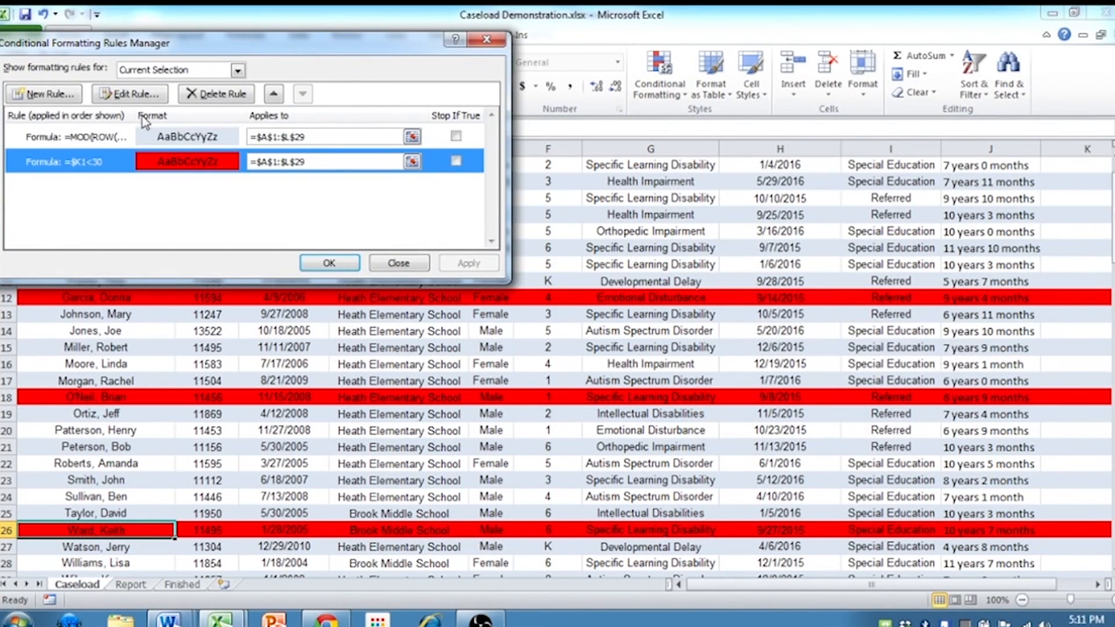
{"action": "left_click", "coordinate": [273, 94]}
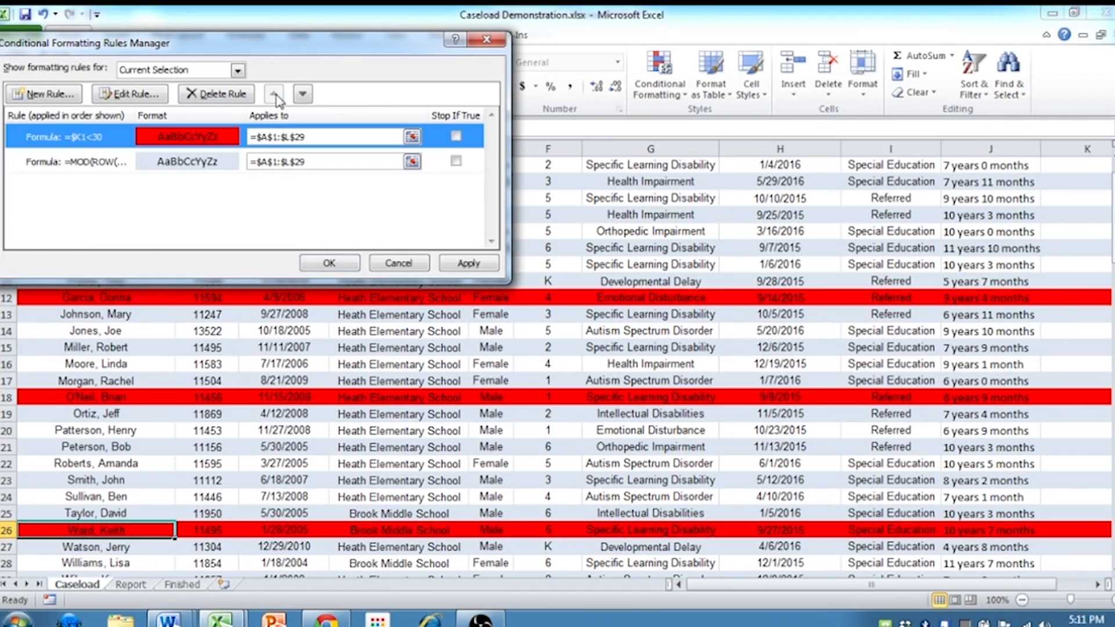
{"action": "left_click", "coordinate": [329, 263]}
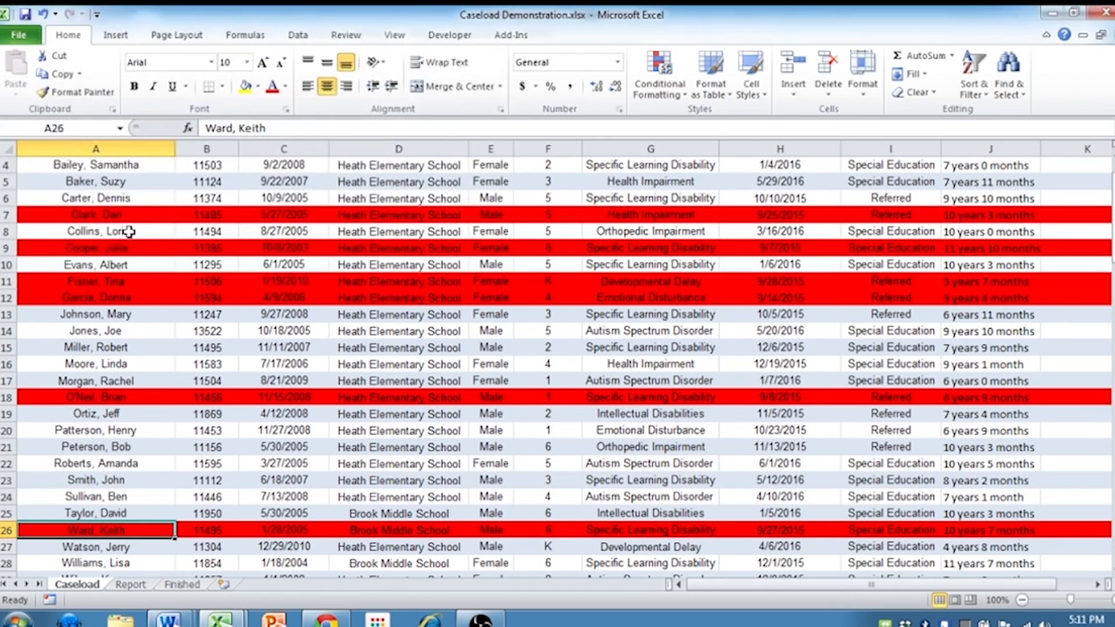
Check the red row highlighting on the Caseload sheet, going across row 7 from the student name past the Age column and back
{"action": "left_click", "coordinate": [113, 227]}
{"action": "left_click", "coordinate": [127, 218]}
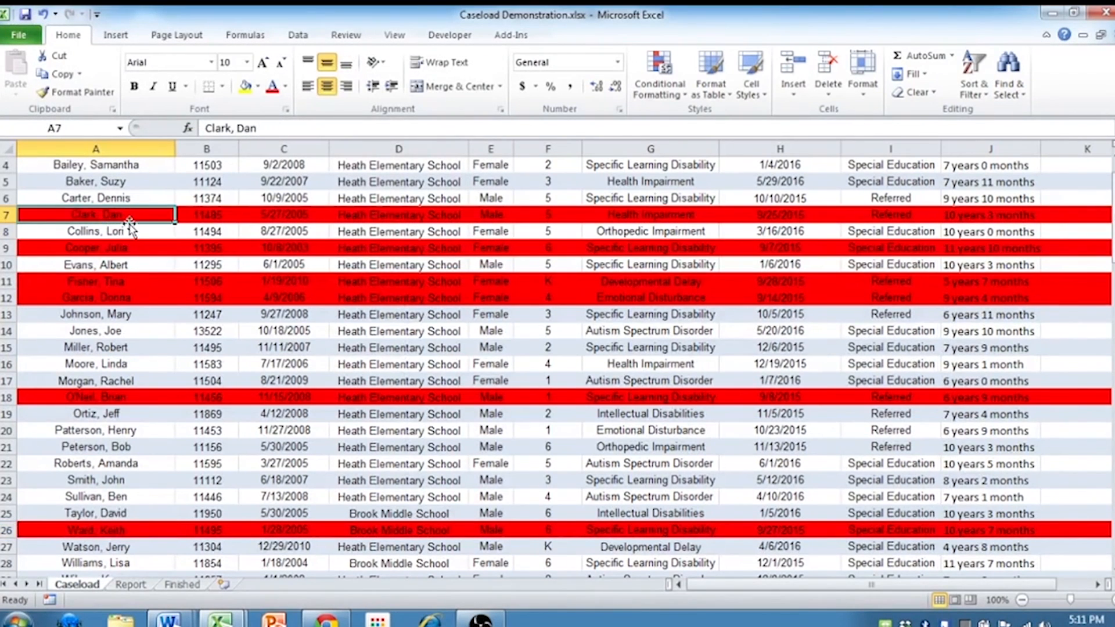
{"action": "scroll", "coordinate": [134, 226], "scroll_direction": "up", "scroll_amount": 1}
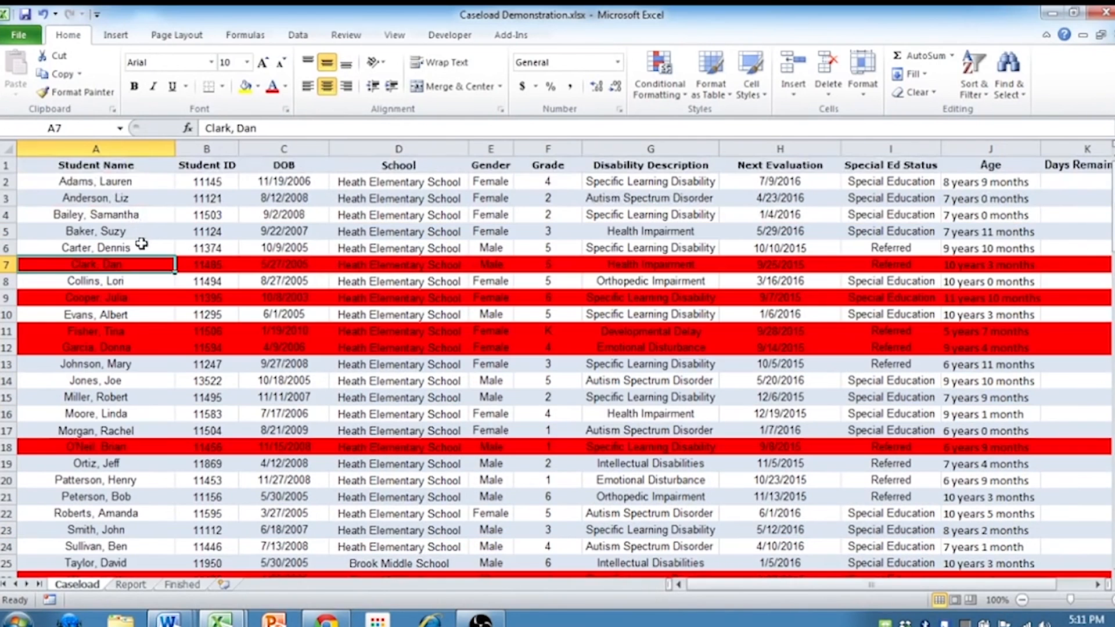
{"action": "key", "text": "Right"}
{"action": "key", "text": "ctrl+Right"}
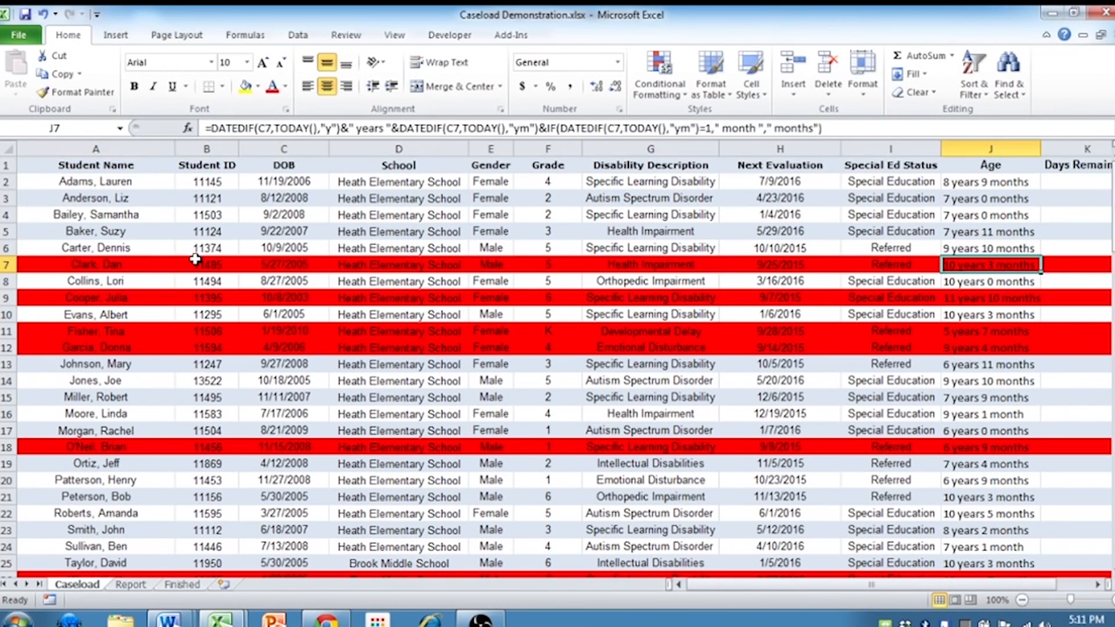
{"action": "key", "text": "Right"}
{"action": "key", "text": "Home"}
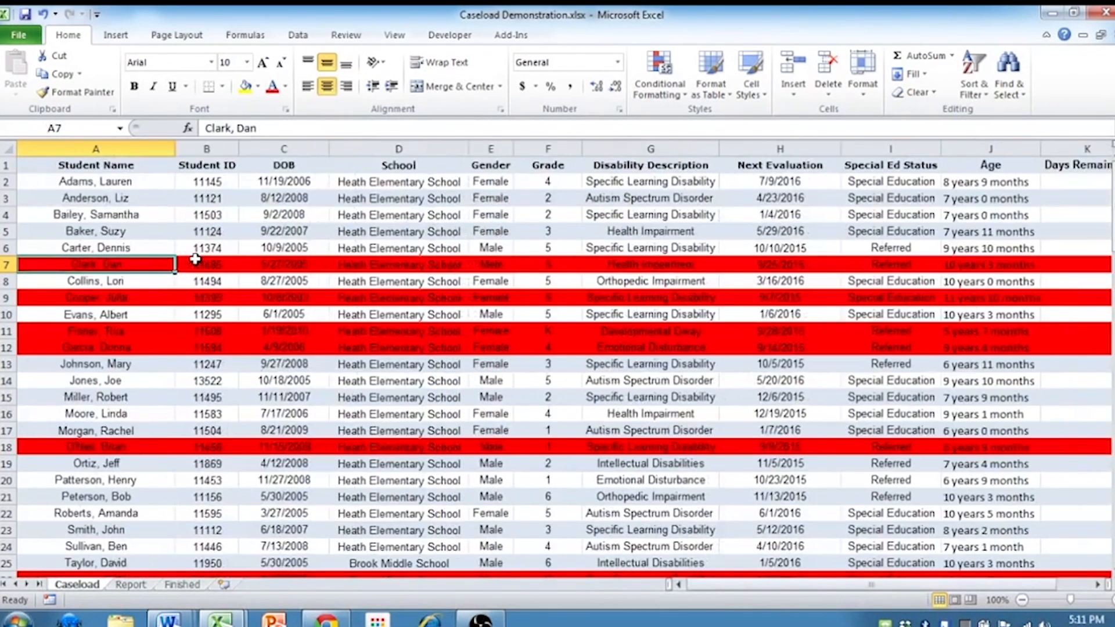